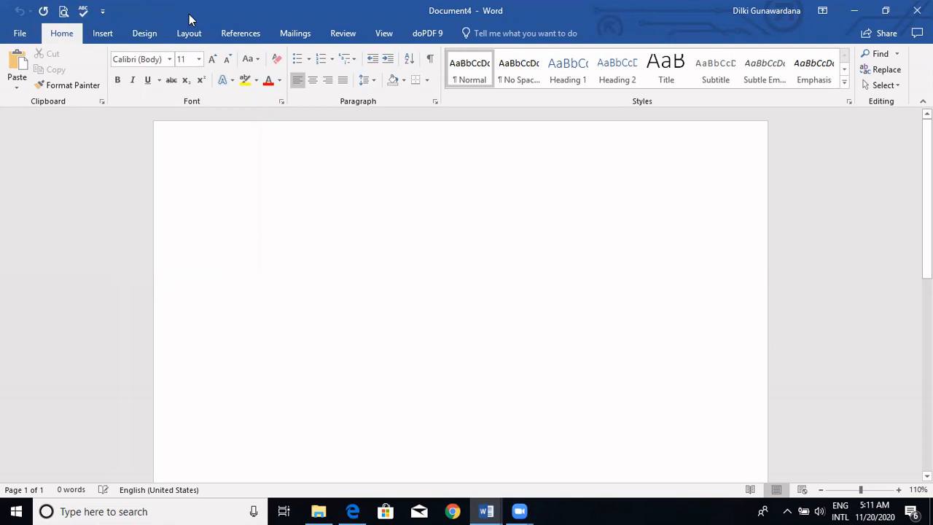
# - Add the New, Open and Save commands to the Quick Access Toolbar
pyautogui.click(107, 16)
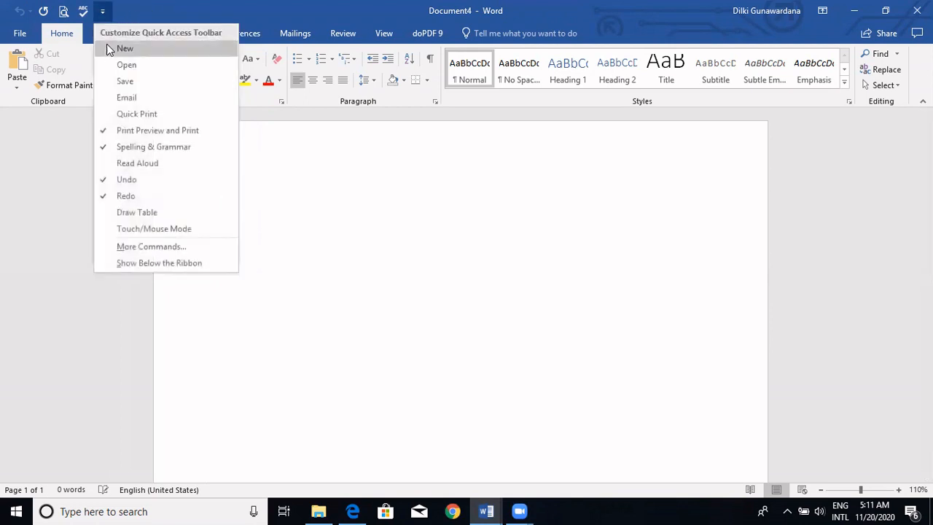
pyautogui.click(108, 48)
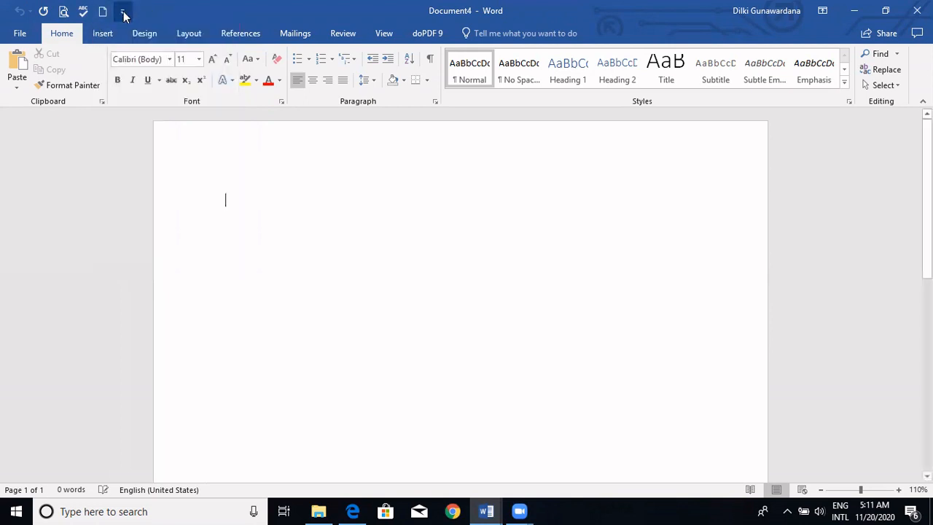
pyautogui.click(122, 11)
pyautogui.click(128, 65)
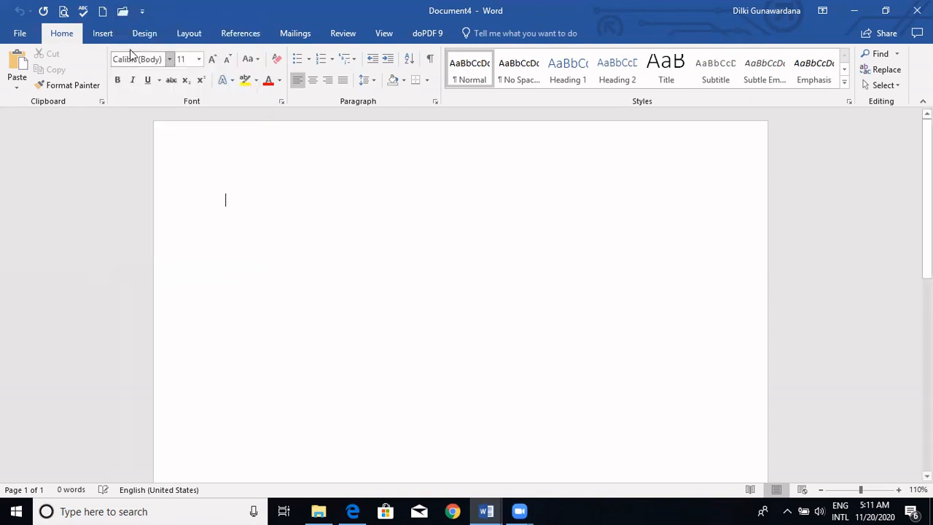
pyautogui.click(142, 11)
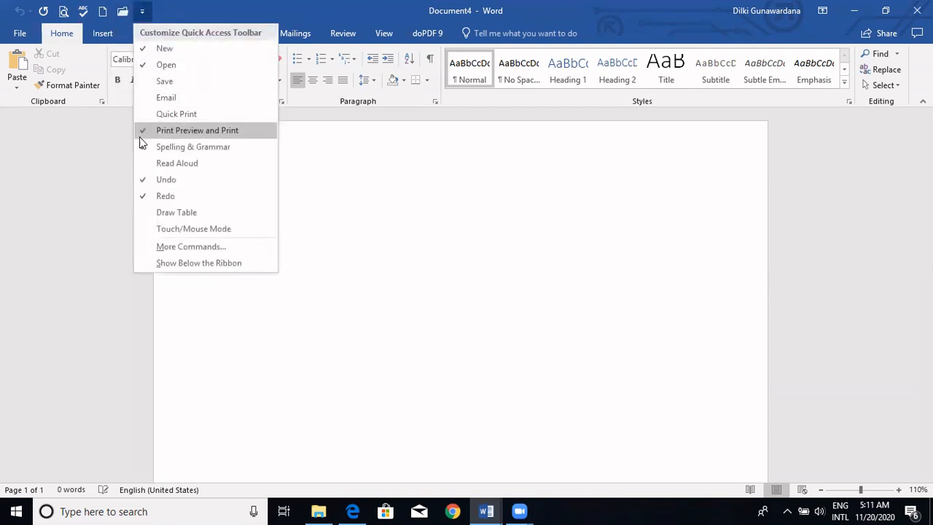
pyautogui.click(141, 84)
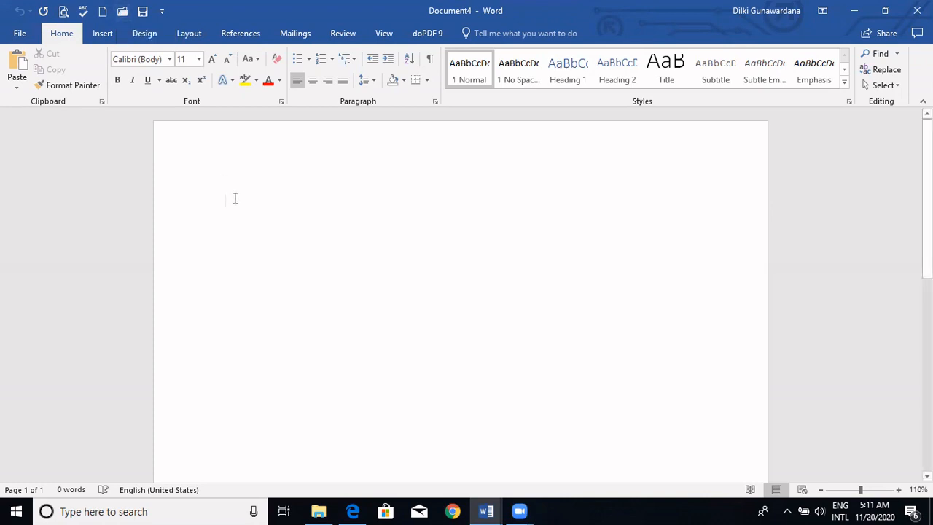
# - Enter the sentence "This is my document." at the start of the blank page
pyautogui.write('This is ')
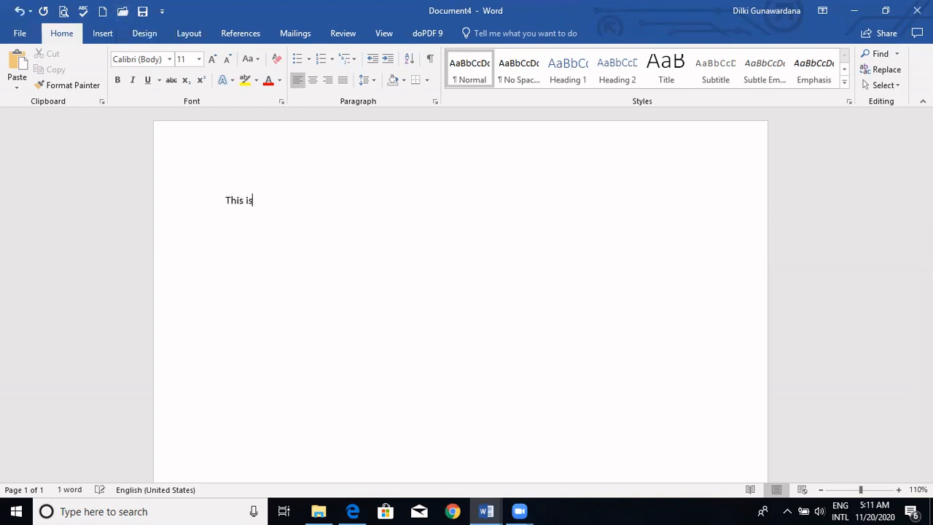
pyautogui.write('my doc')
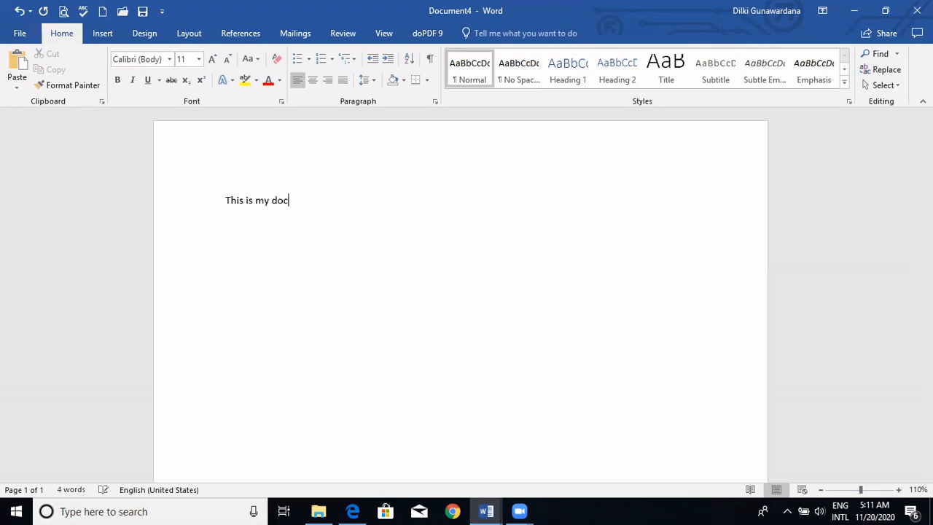
pyautogui.write('ument.')
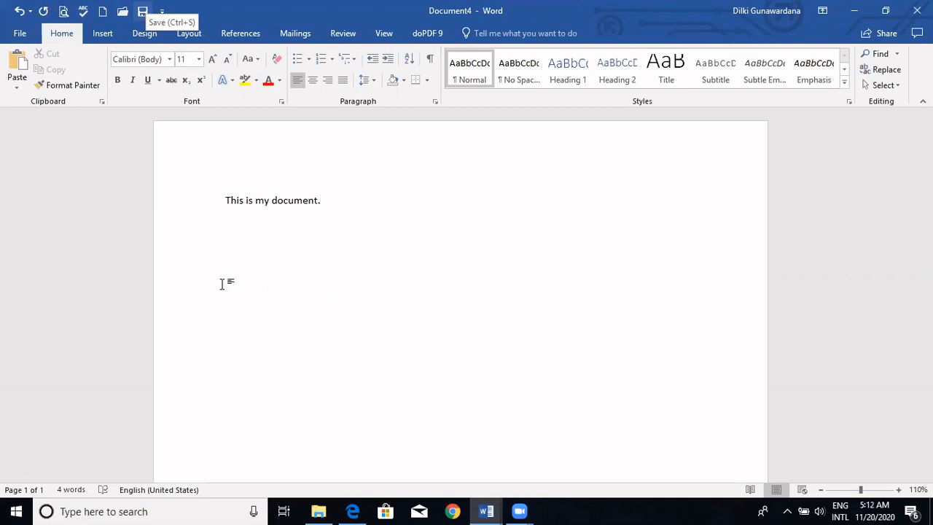
# - Add the grammatically wrong sentence "I are going to school." after the first sentence
pyautogui.write('I')
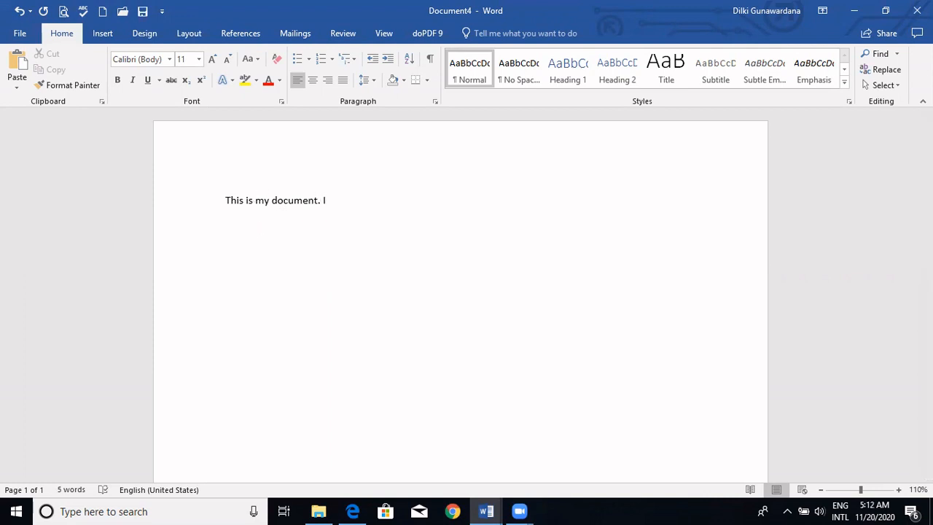
pyautogui.write(' are going to scehool.')
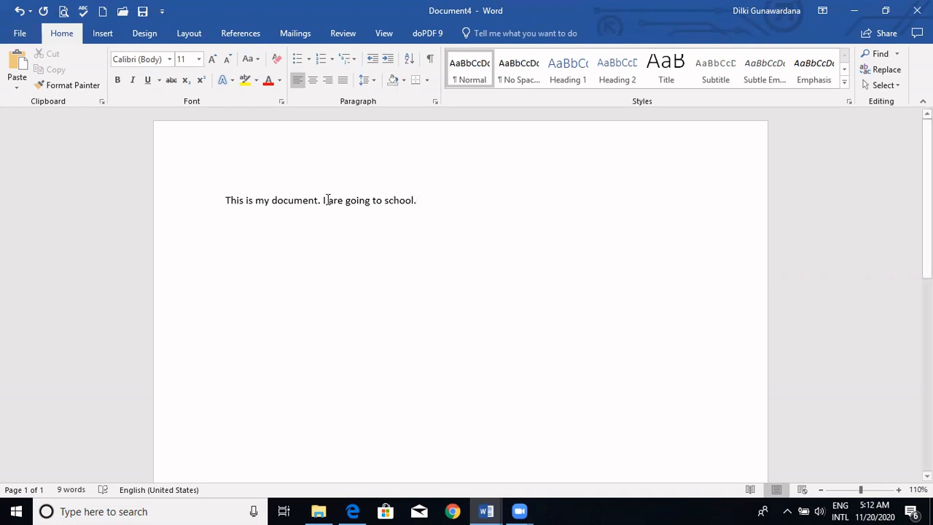
pyautogui.click(334, 235)
pyautogui.click(355, 274)
# - Run the spelling and grammar check and accept the suggestion "am" for the verb in the second sentence
pyautogui.click(84, 13)
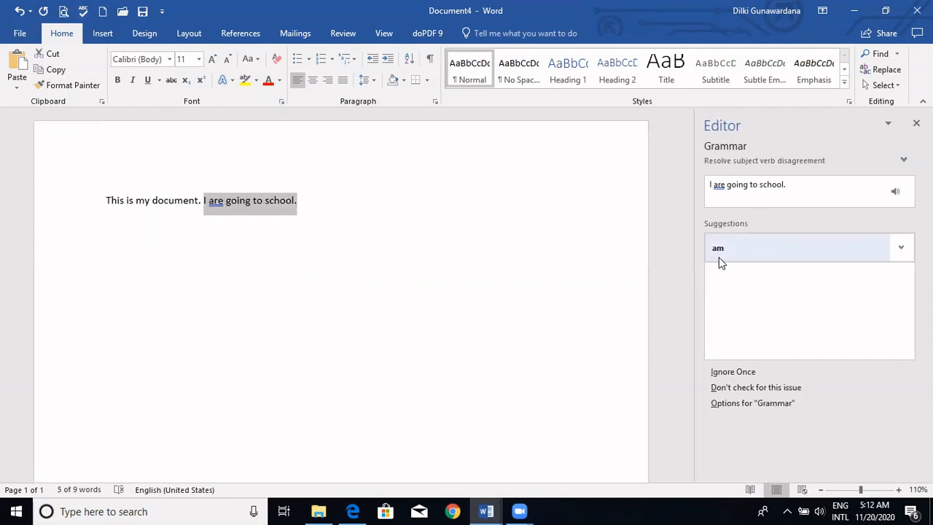
pyautogui.click(720, 261)
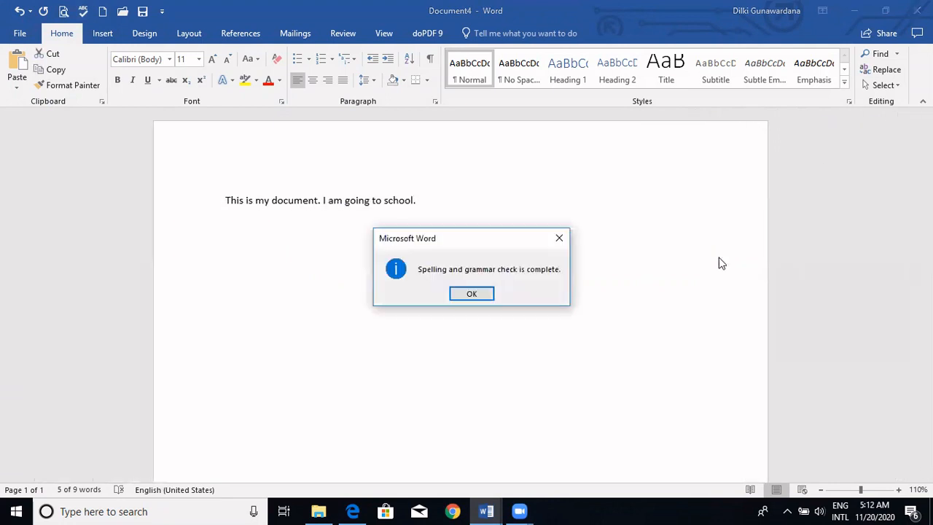
pyautogui.click(472, 293)
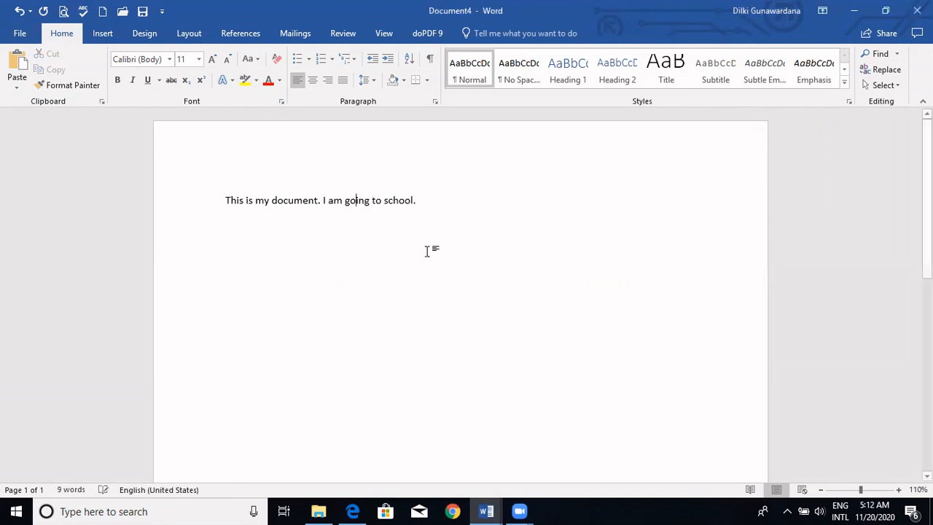
# - Misspell "school" as "schol" and view the spelling suggestions for it without choosing one
pyautogui.click(407, 201)
pyautogui.press('BackSpace')
pyautogui.rightClick(393, 202)
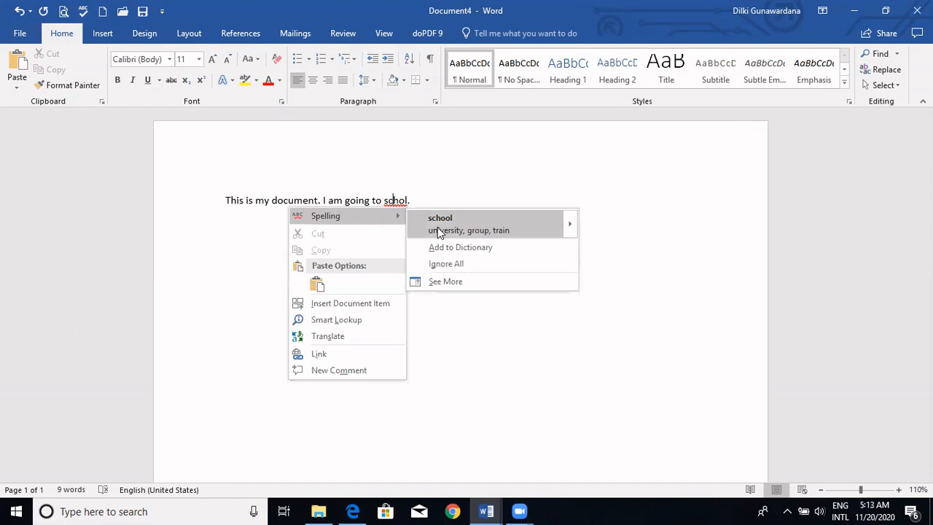
pyautogui.click(467, 183)
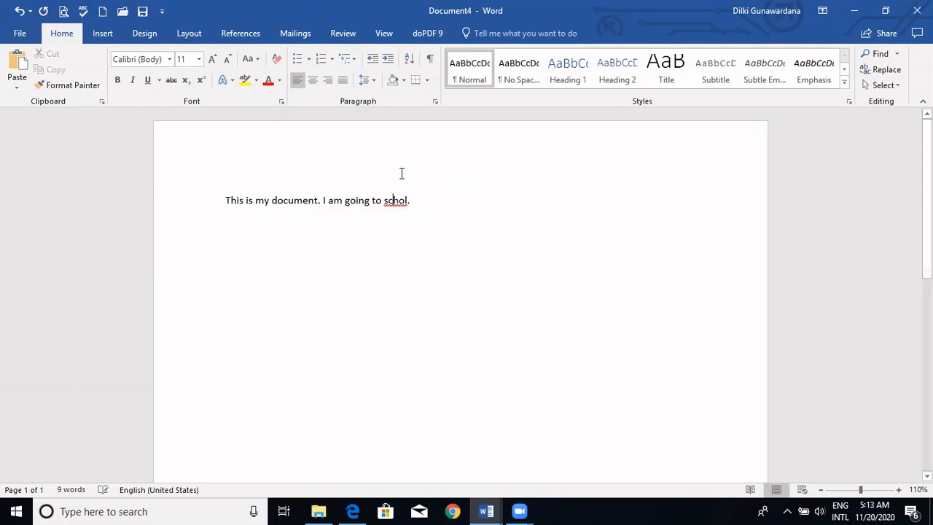
# - Run the spelling check and correct "schol" with the suggestion "school"
pyautogui.click(81, 10)
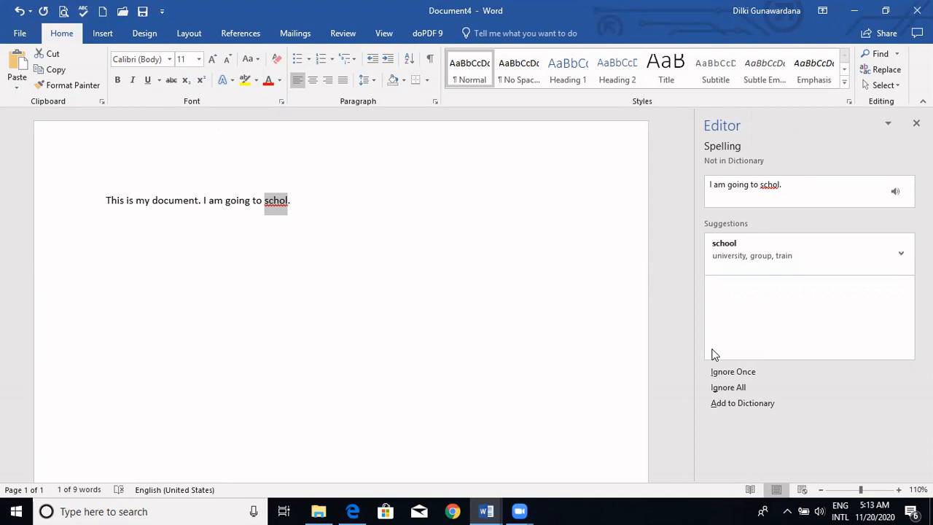
pyautogui.click(756, 267)
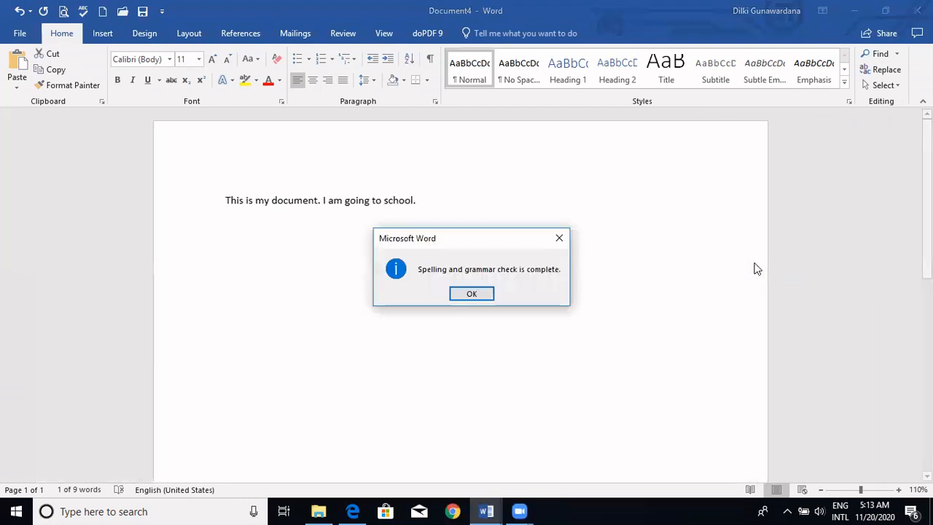
pyautogui.click(472, 292)
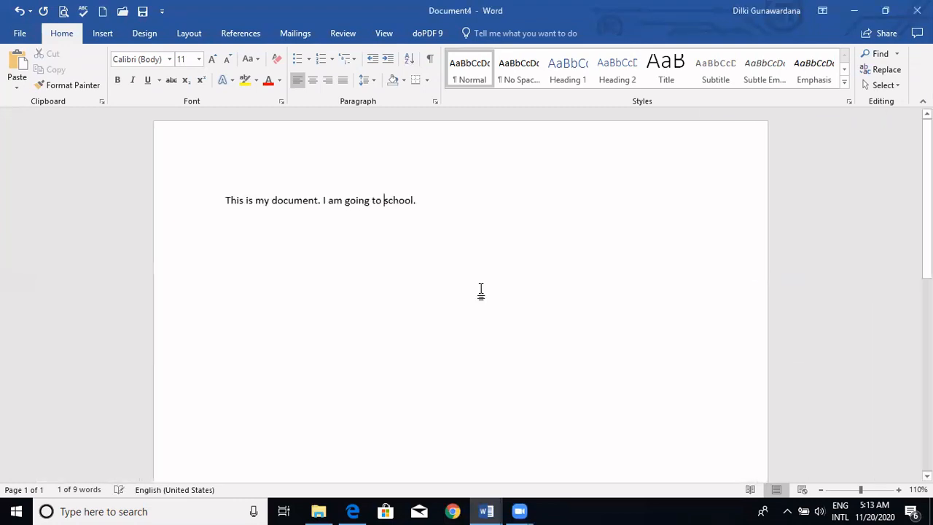
# - Replace "I am" in the second sentence with a person's first name and "is", and have the spelling checker ignore all occurrences of that name
pyautogui.click(346, 200)
pyautogui.press('BackSpace')
pyautogui.press('BackSpace')
pyautogui.press('BackSpace')
pyautogui.press('BackSpace')
pyautogui.press('BackSpace')
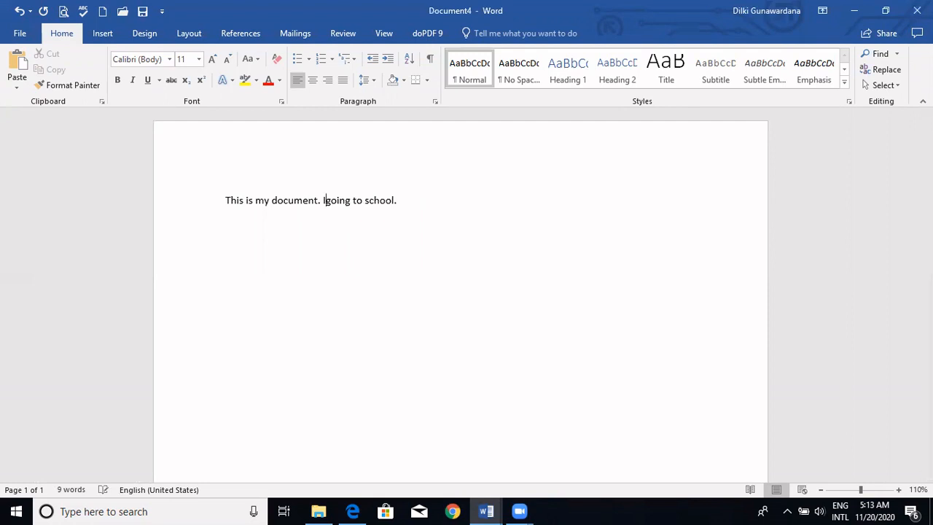
pyautogui.write('Kanisha')
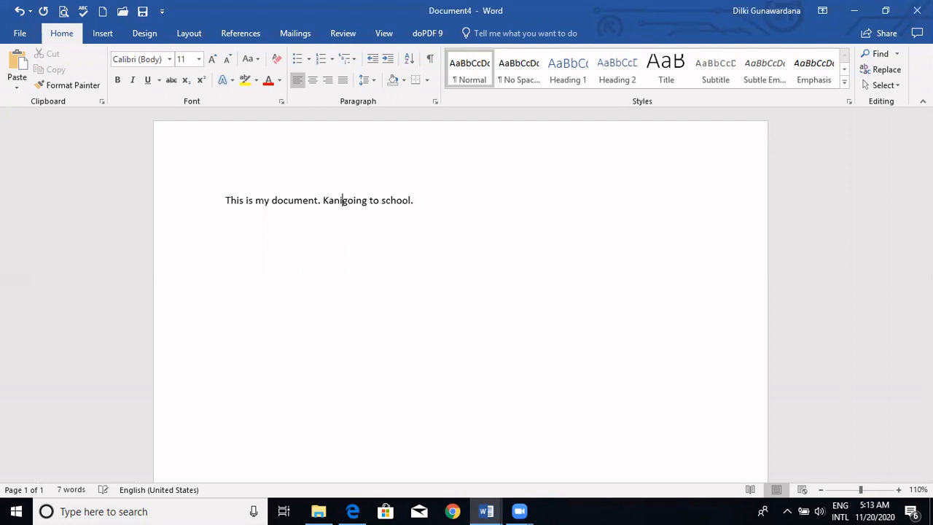
pyautogui.write('ni is')
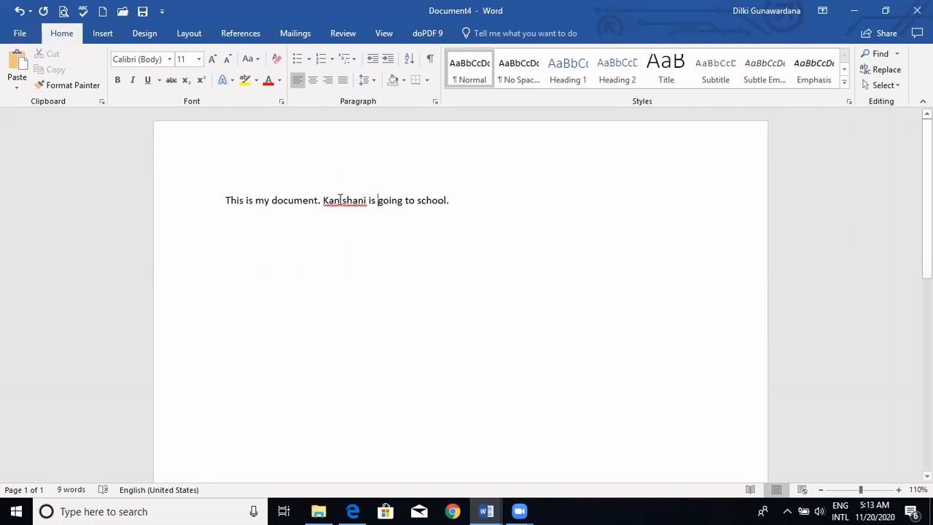
pyautogui.rightClick(340, 199)
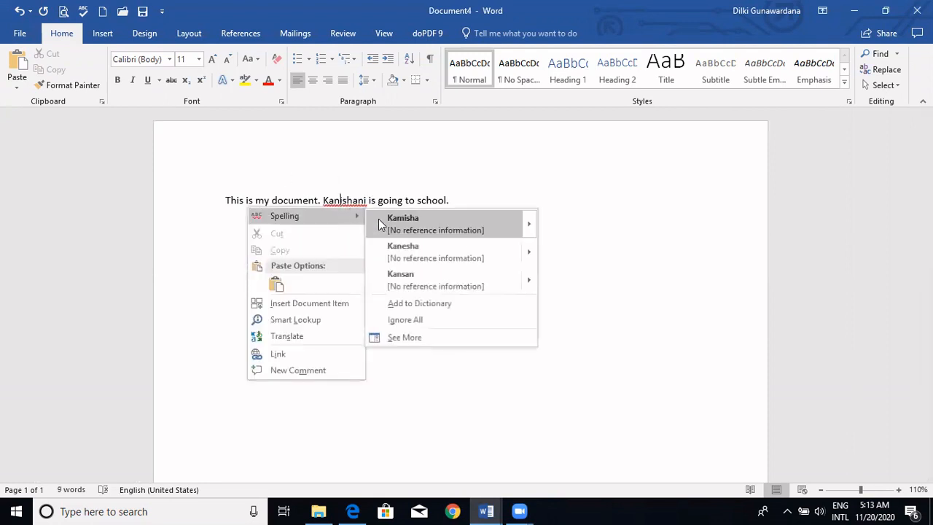
pyautogui.click(411, 320)
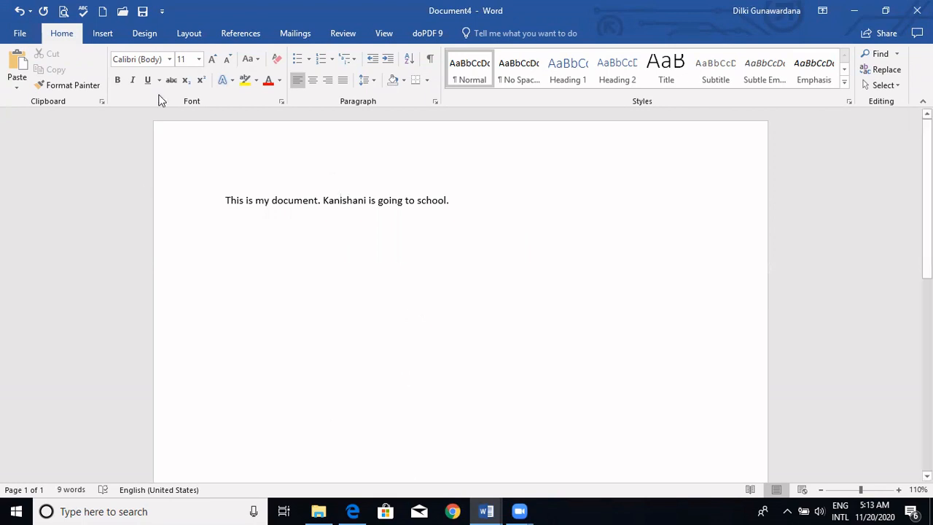
# - Open the print preview and look through the page range, one-sided printing and orientation options without changing them
pyautogui.click(63, 15)
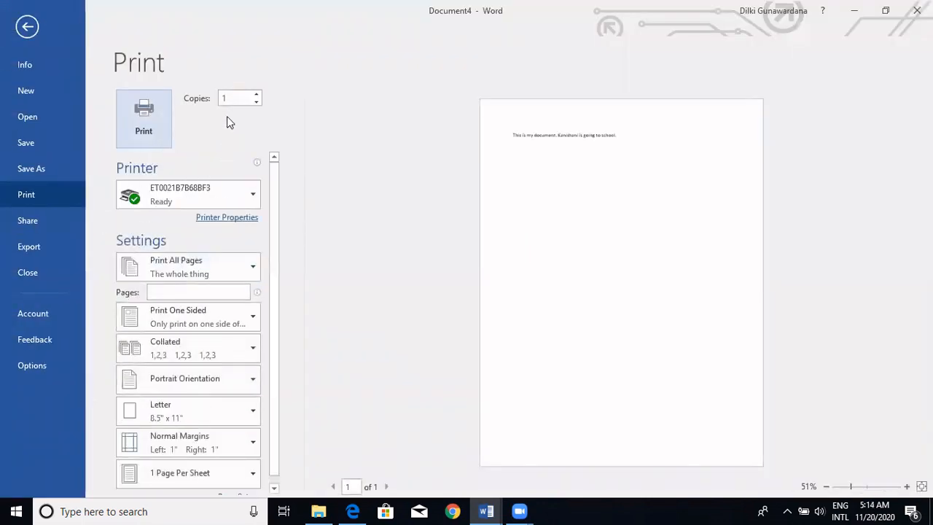
pyautogui.click(756, 265)
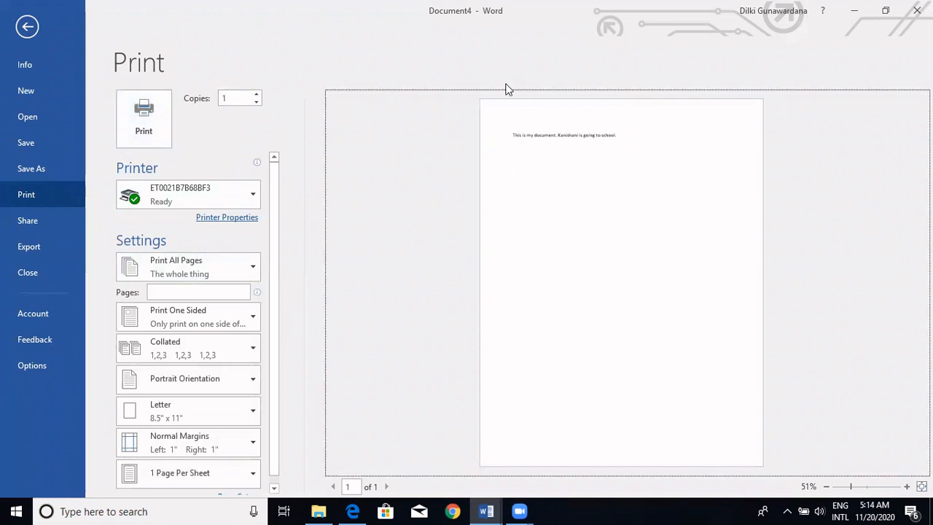
pyautogui.click(247, 274)
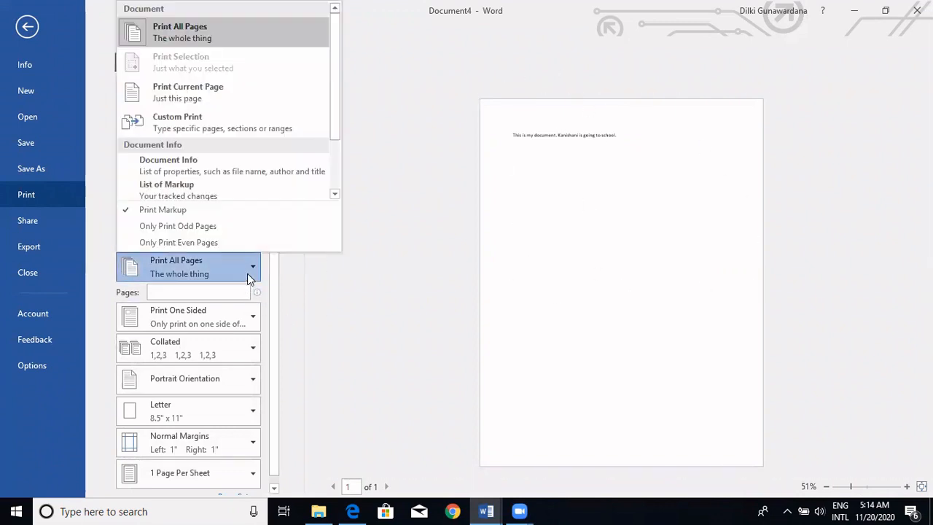
pyautogui.click(248, 274)
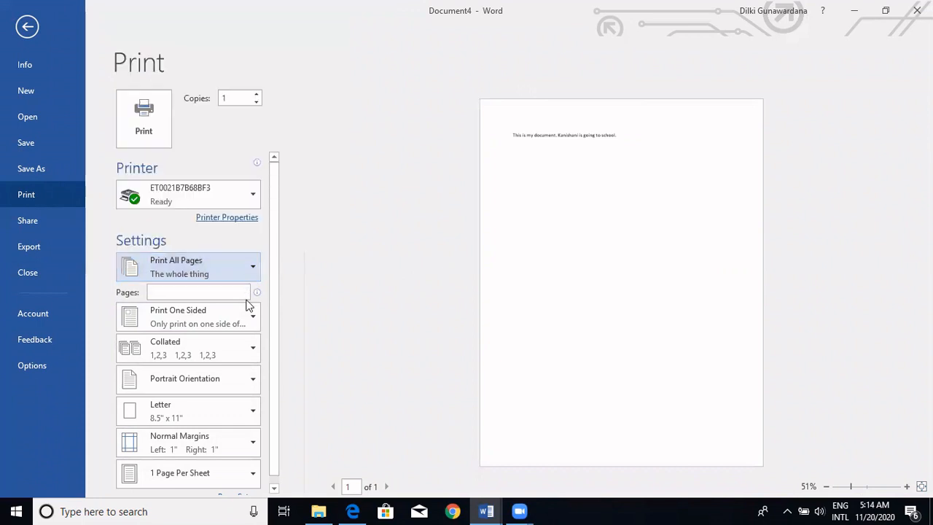
pyautogui.click(247, 319)
pyautogui.click(249, 318)
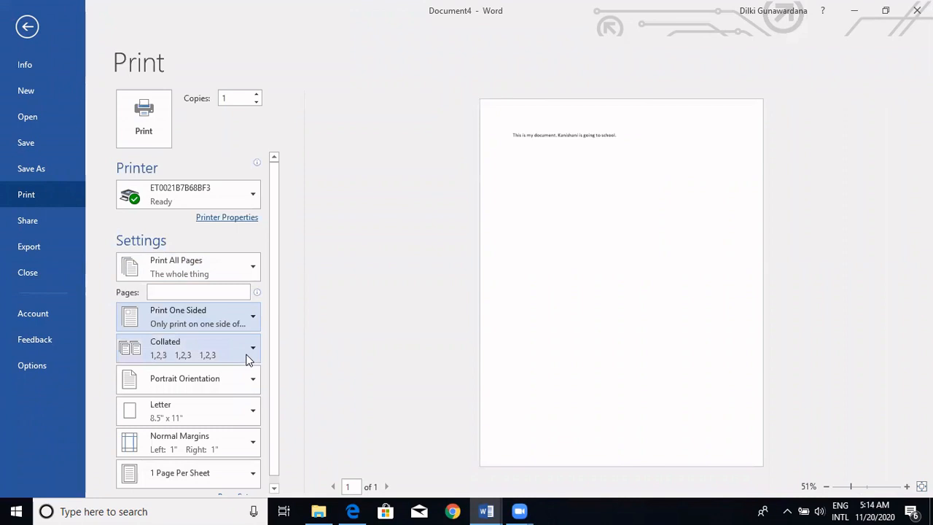
pyautogui.click(244, 382)
pyautogui.click(245, 384)
# - Set the print paper size to A4 and return to the document
pyautogui.click(246, 413)
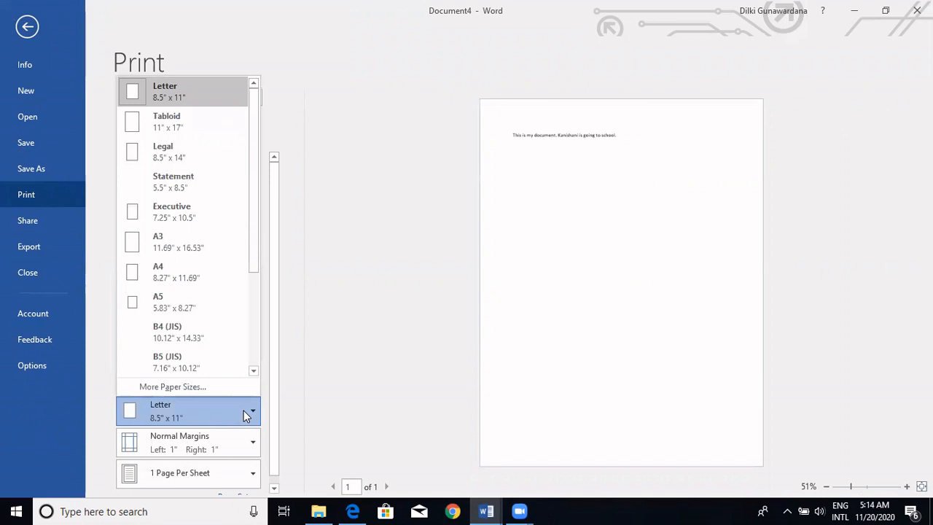
pyautogui.click(226, 275)
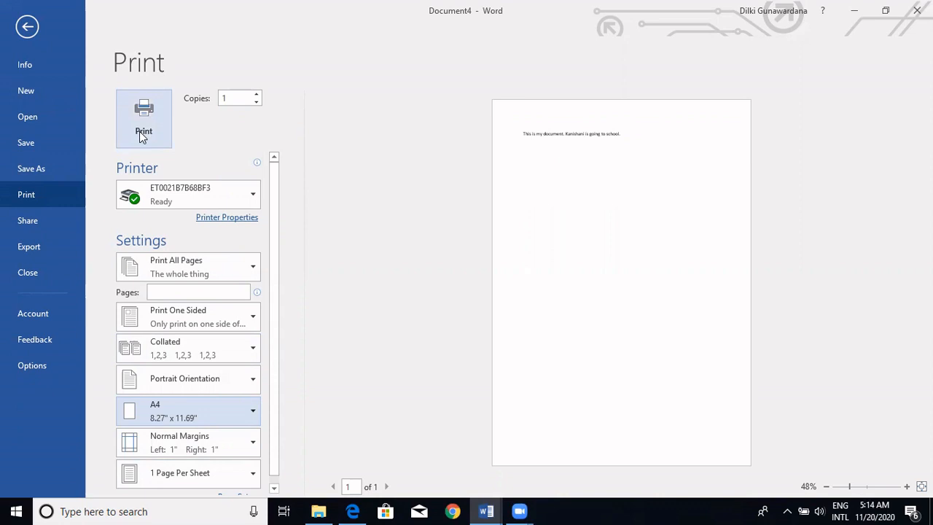
pyautogui.click(25, 28)
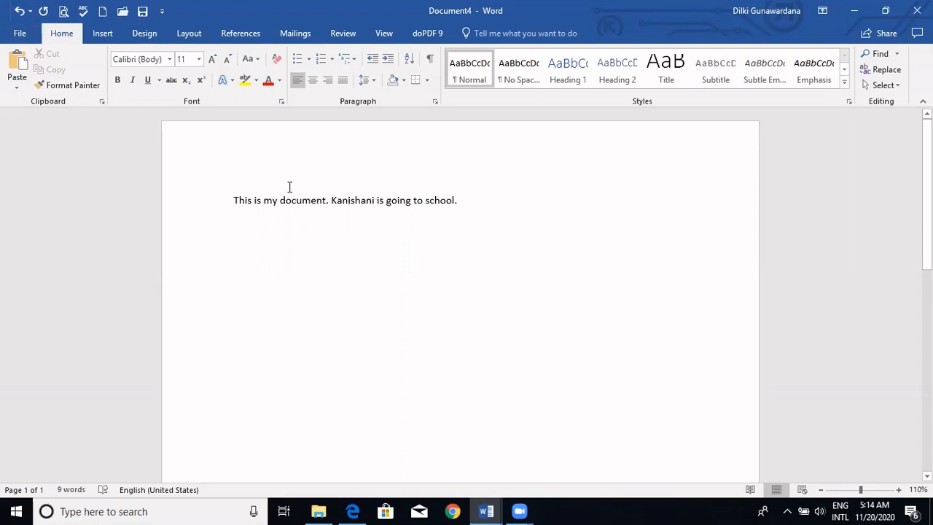
# - Undo the paper size change and the spelling Ignore All on the name, and redo the Ignore All
pyautogui.click(19, 12)
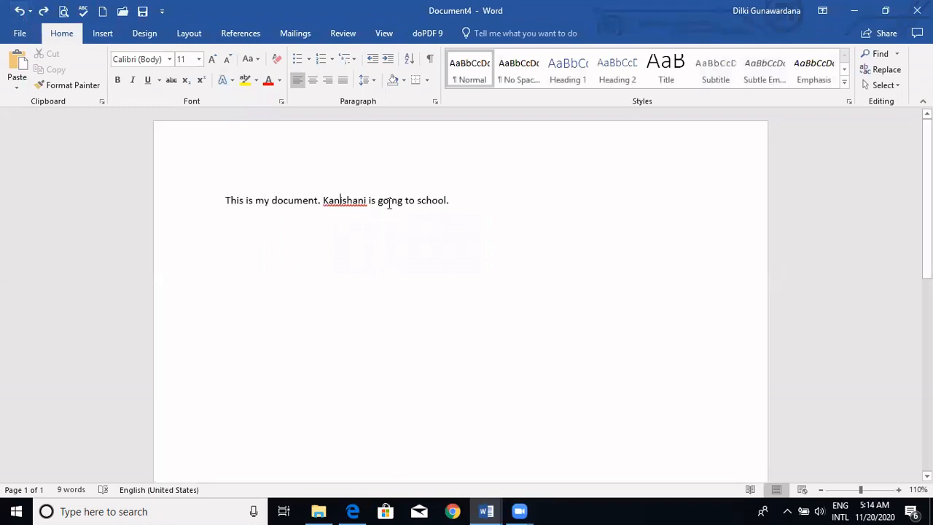
pyautogui.click(340, 211)
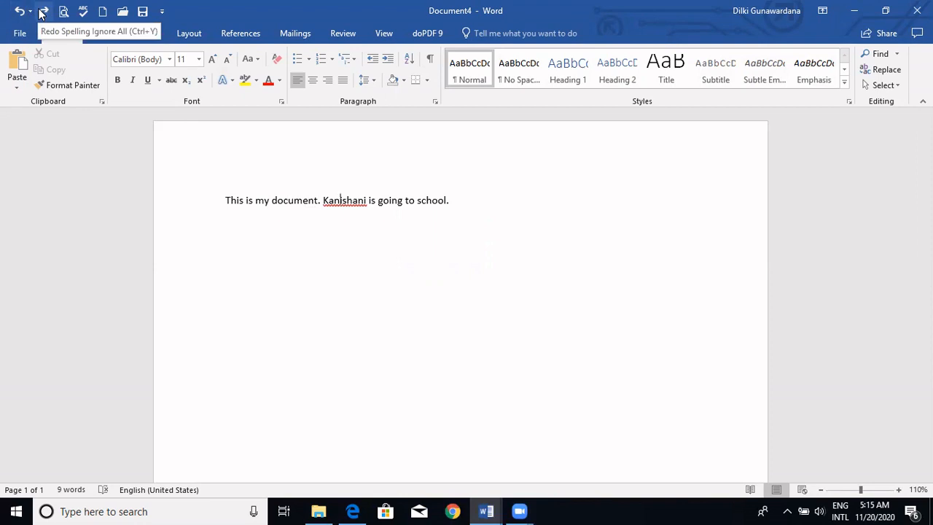
pyautogui.click(43, 12)
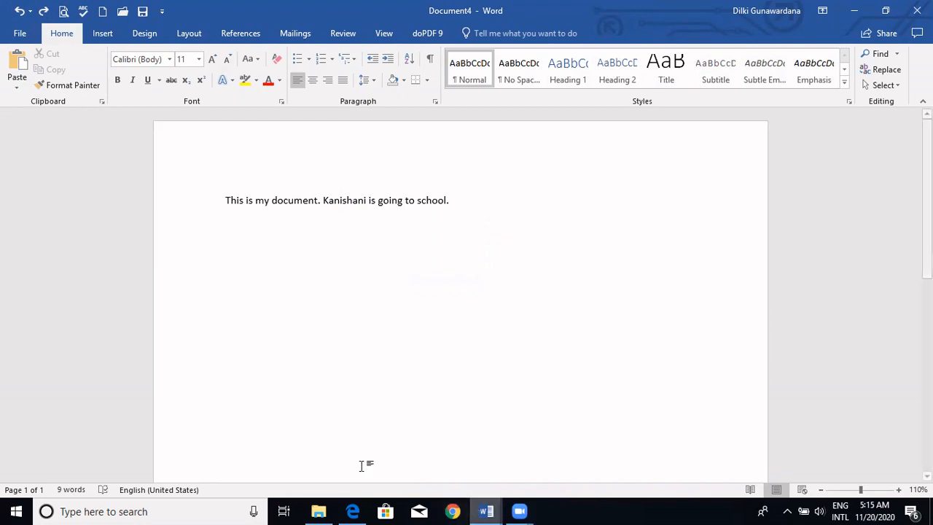
# - Switch to ICT G-8.pdf in Edge and view the "Text formatting tools" diagram on page 46 in full screen
pyautogui.click(351, 511)
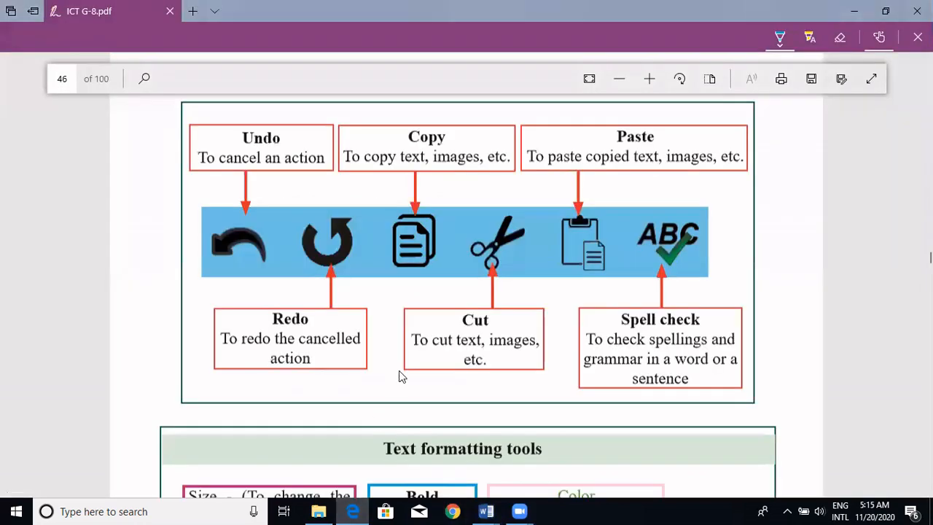
pyautogui.scroll(-3, 399, 374)
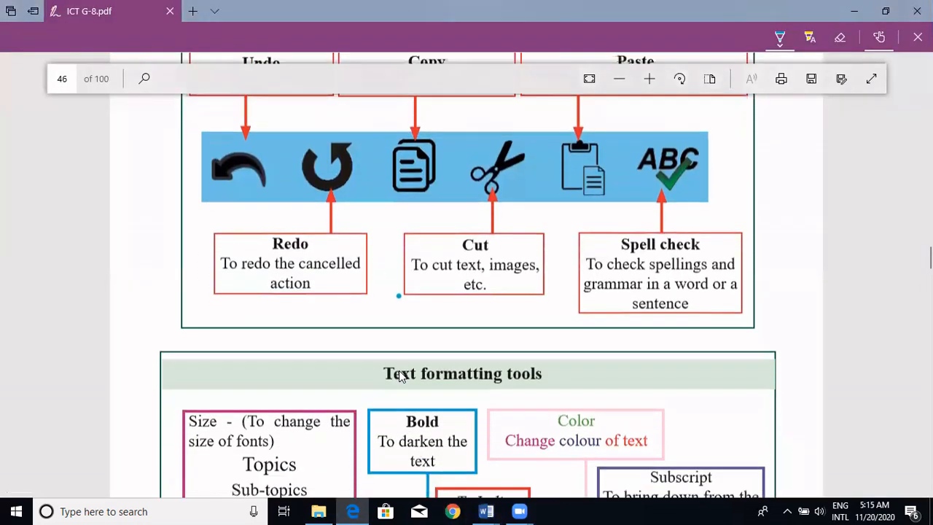
pyautogui.scroll(-1, 399, 370)
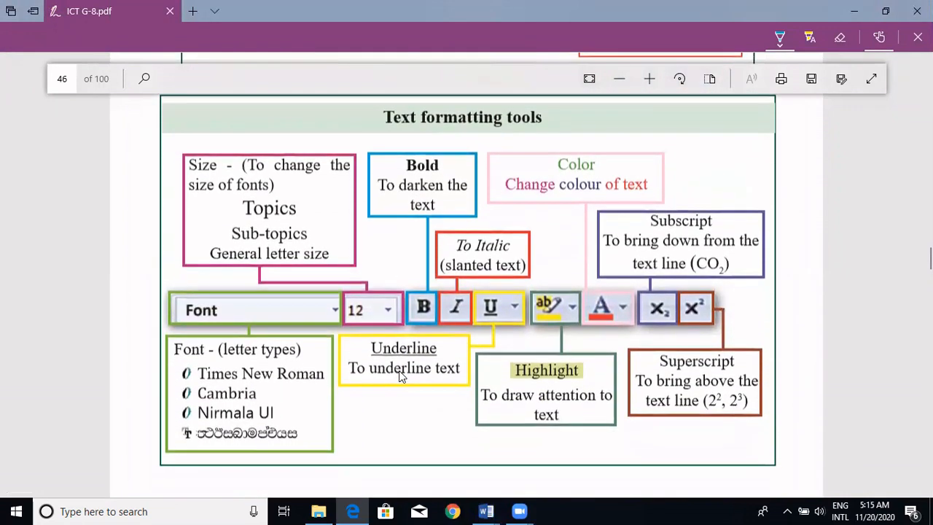
pyautogui.click(875, 76)
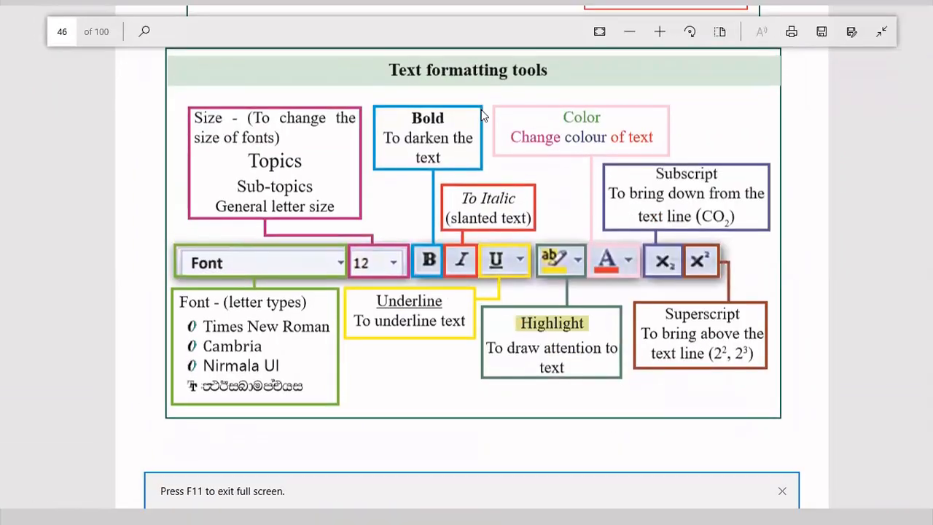
pyautogui.click(777, 508)
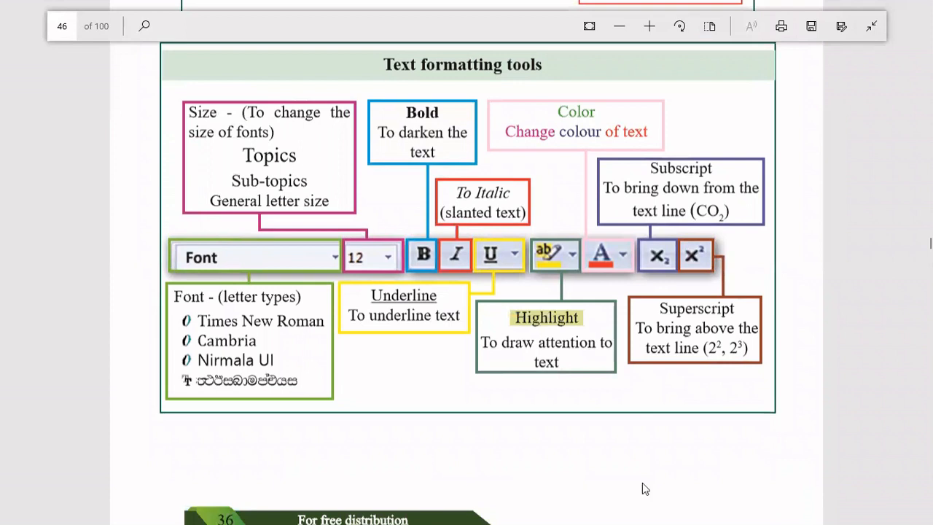
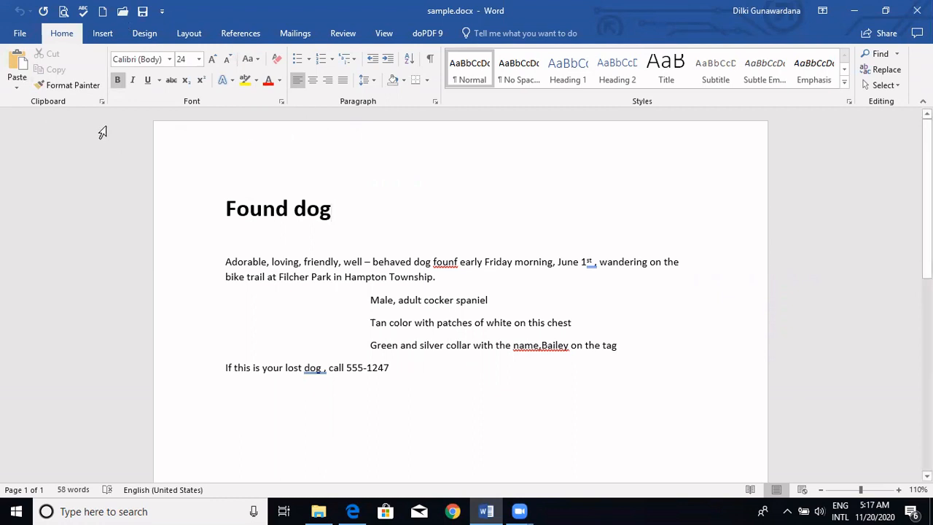
# - Set the font of the whole document to Times New Roman, size 12
pyautogui.click(170, 59)
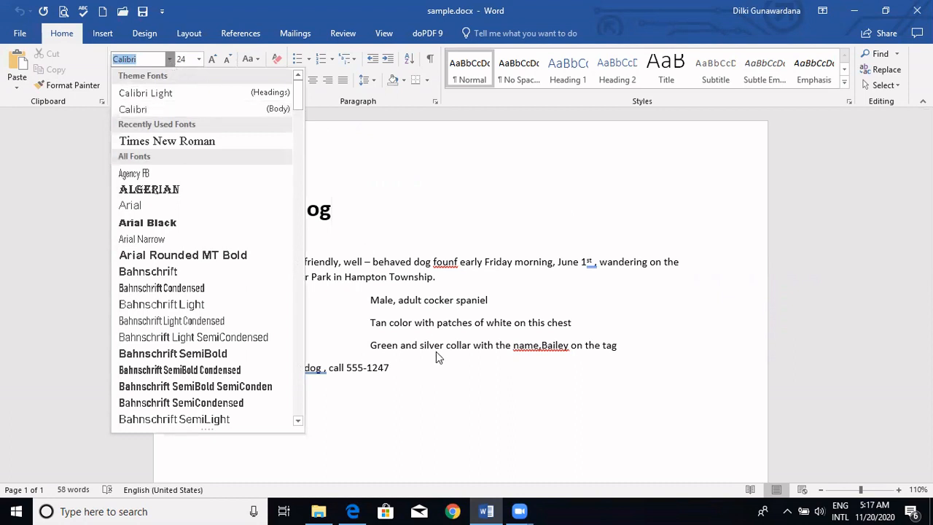
pyautogui.click(416, 228)
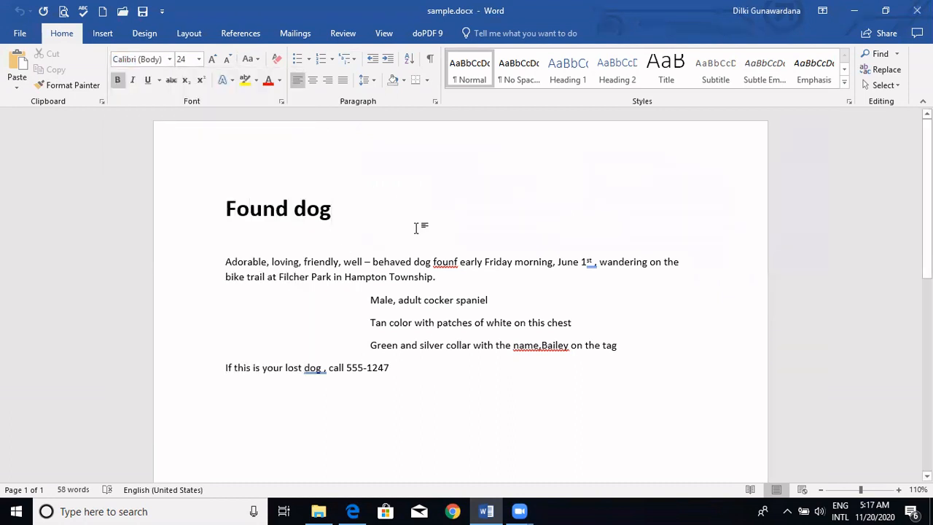
pyautogui.hotkey('ctrl', 'a')
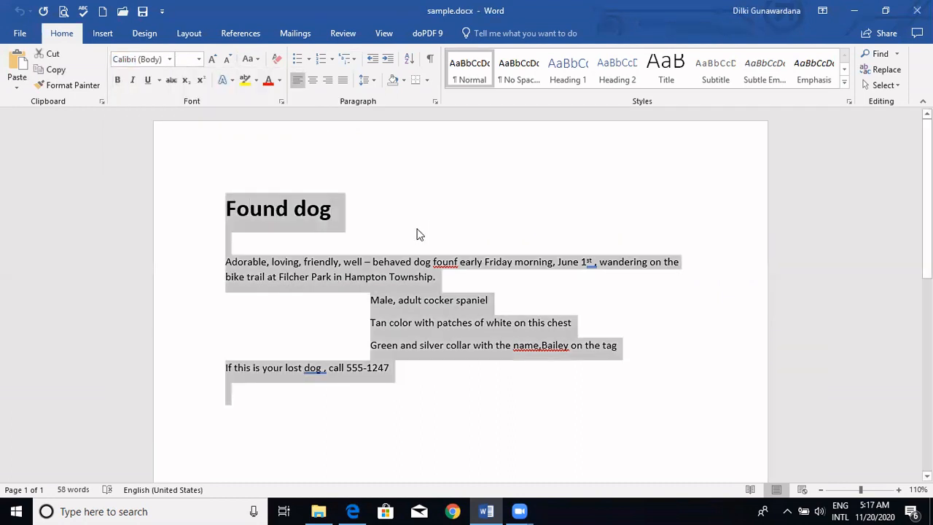
pyautogui.click(169, 59)
pyautogui.click(157, 136)
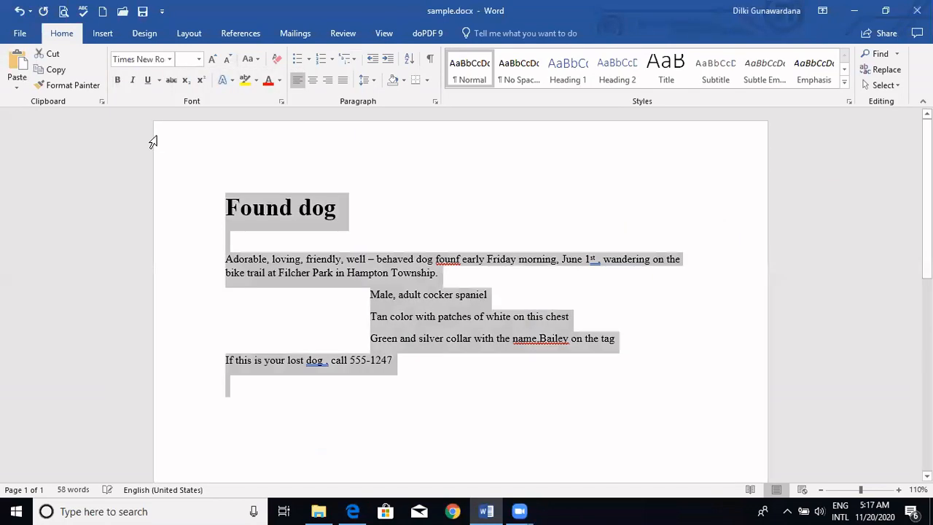
pyautogui.click(199, 59)
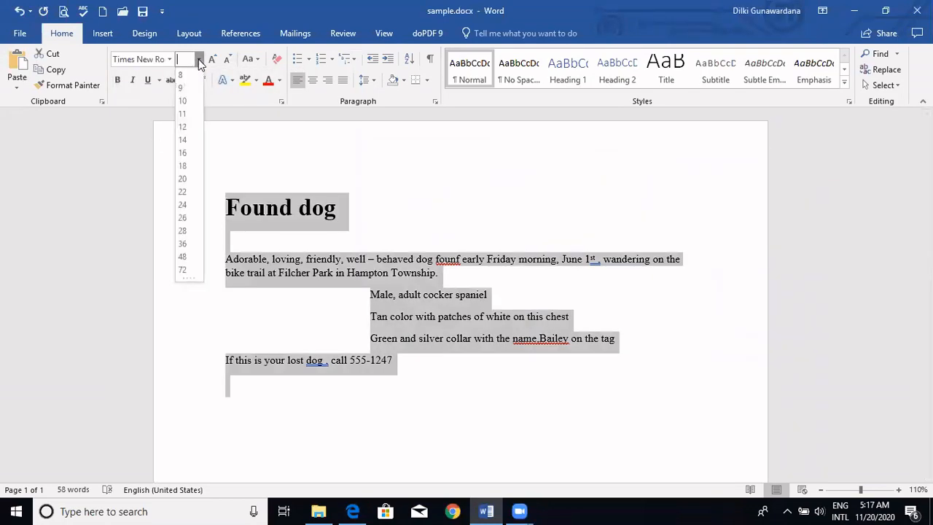
pyautogui.click(183, 128)
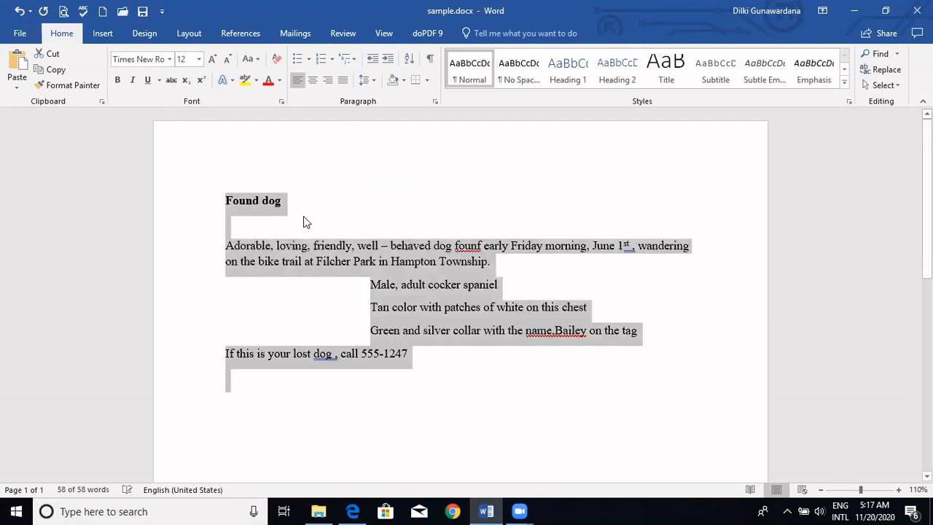
# - Set the font size of the "Found dog" heading to 48
pyautogui.click(304, 216)
pyautogui.click(203, 205)
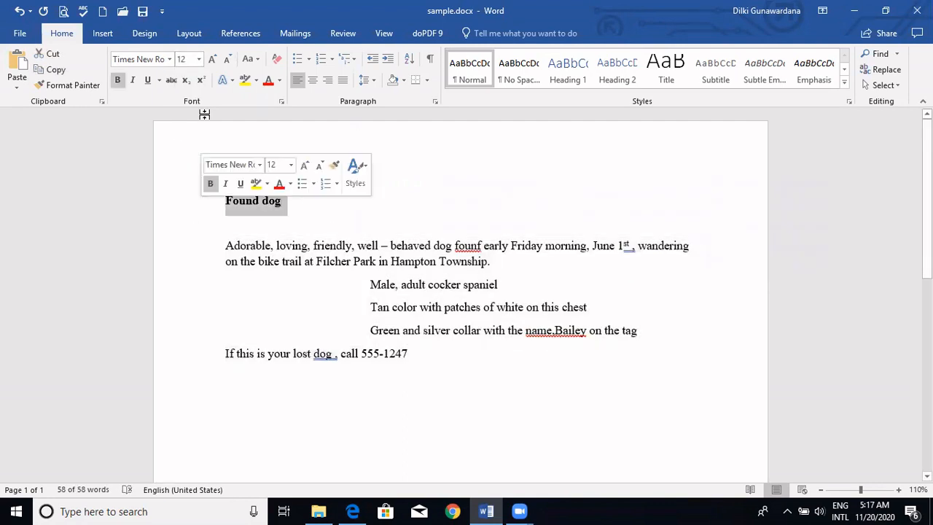
pyautogui.click(199, 59)
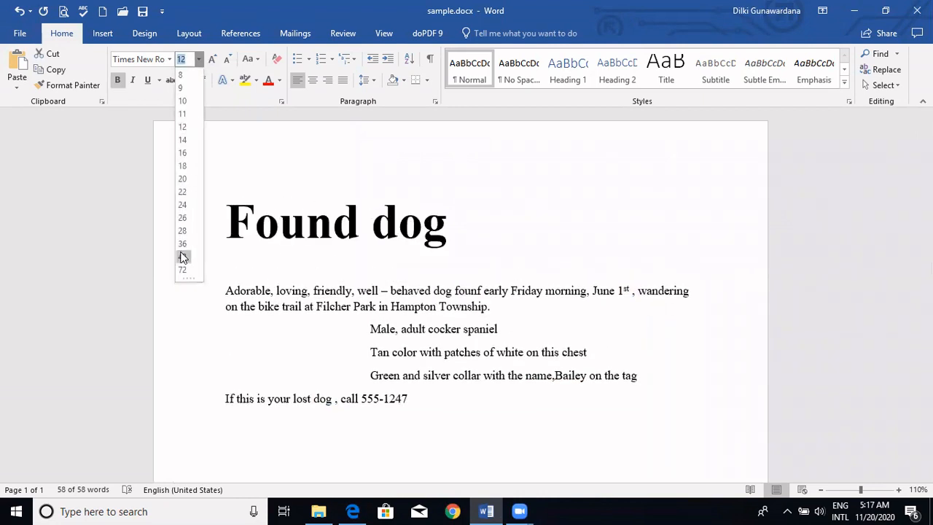
pyautogui.click(183, 257)
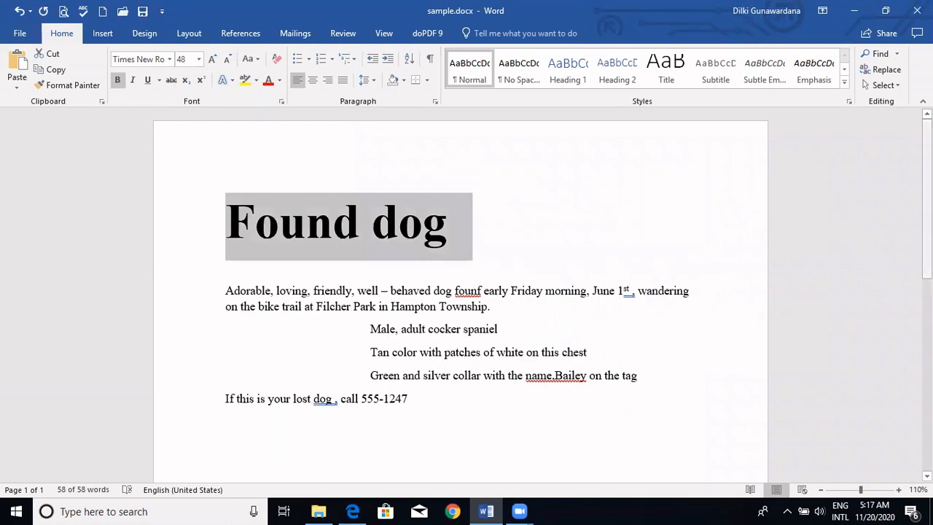
# - Set the font size of all the text below the "Found dog" heading to 22
pyautogui.scroll(-5, 461, 292)
pyautogui.scroll(5, 461, 291)
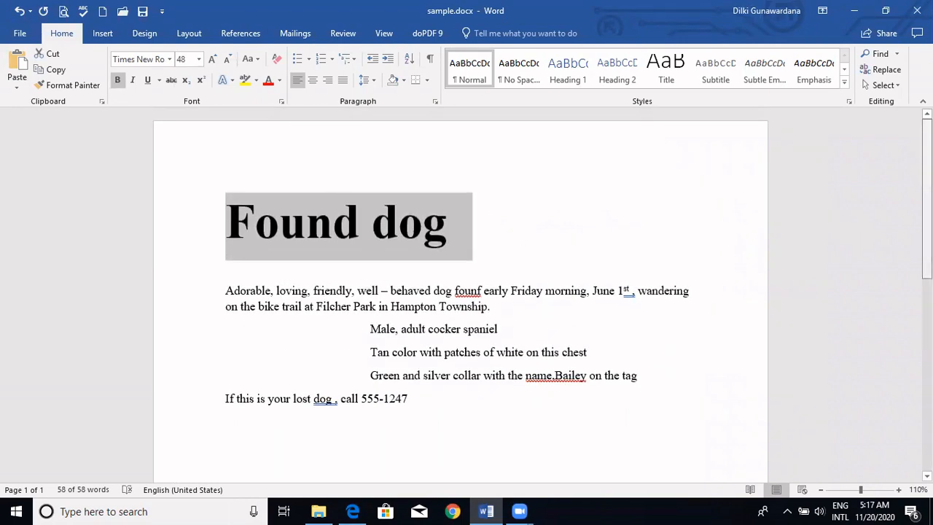
pyautogui.moveTo(434, 396); pyautogui.dragTo(227, 270)
pyautogui.click(199, 60)
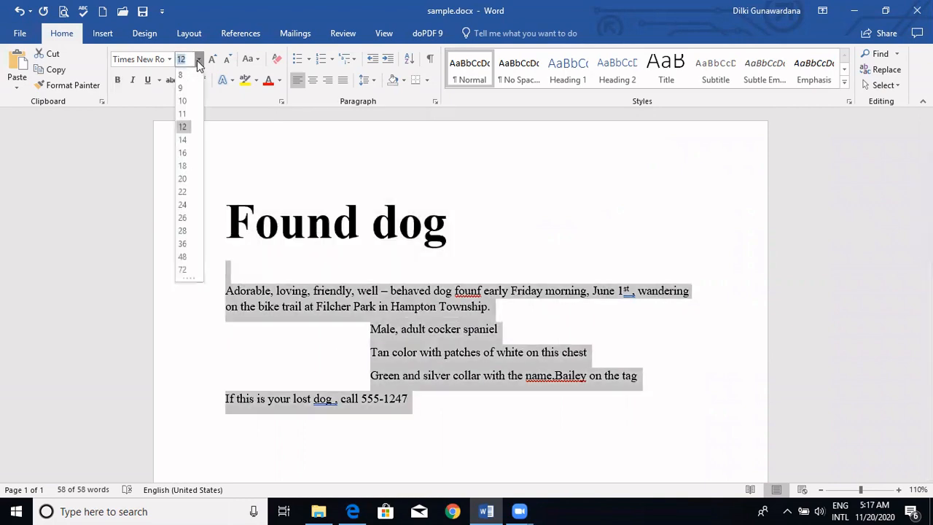
pyautogui.click(182, 192)
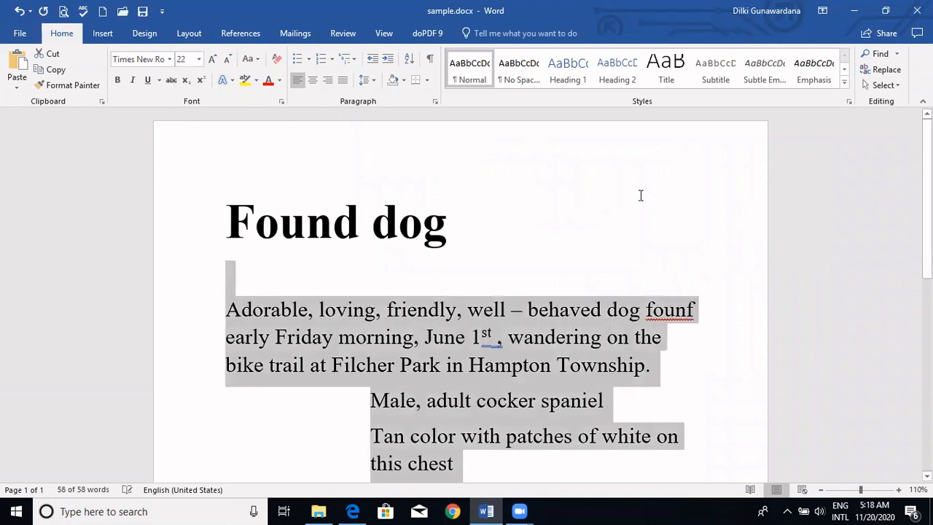
pyautogui.click(640, 196)
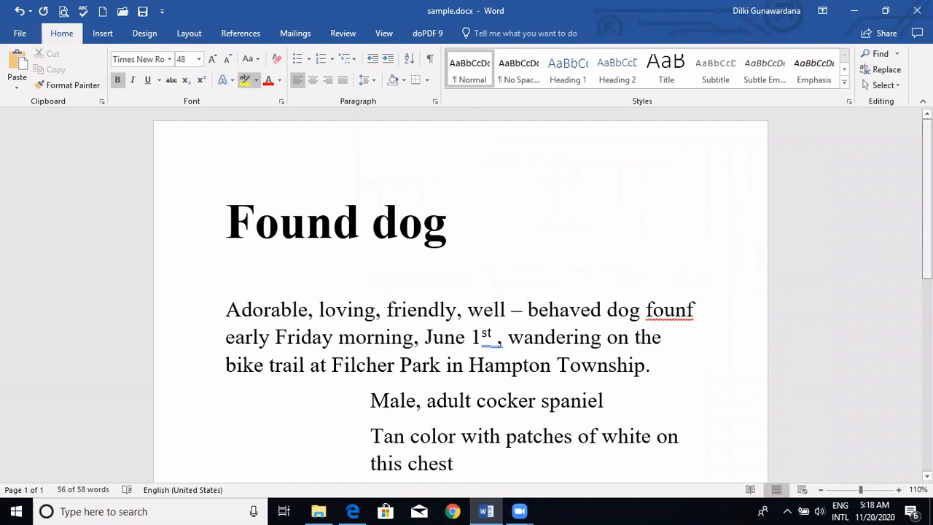
# - Highlight the phone number in the last line with yellow
pyautogui.scroll(-3, 460, 292)
pyautogui.doubleClick(481, 378)
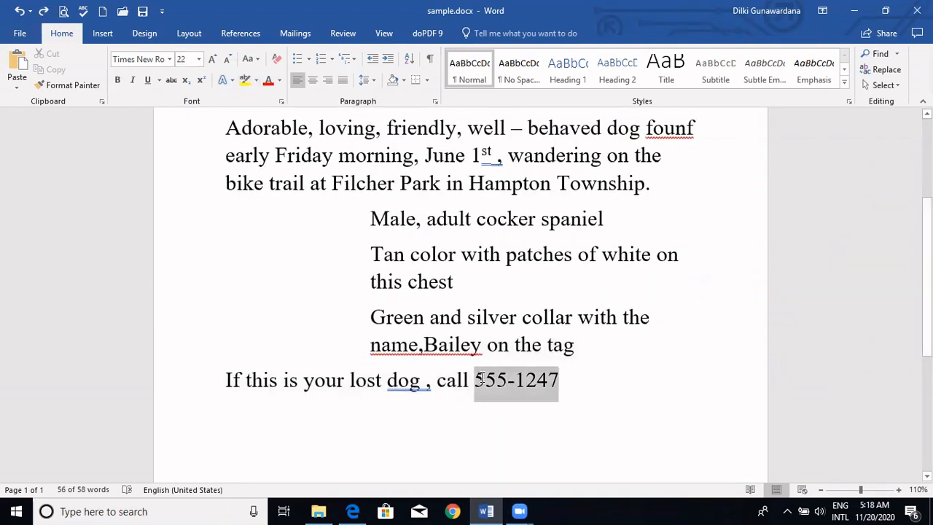
pyautogui.click(245, 82)
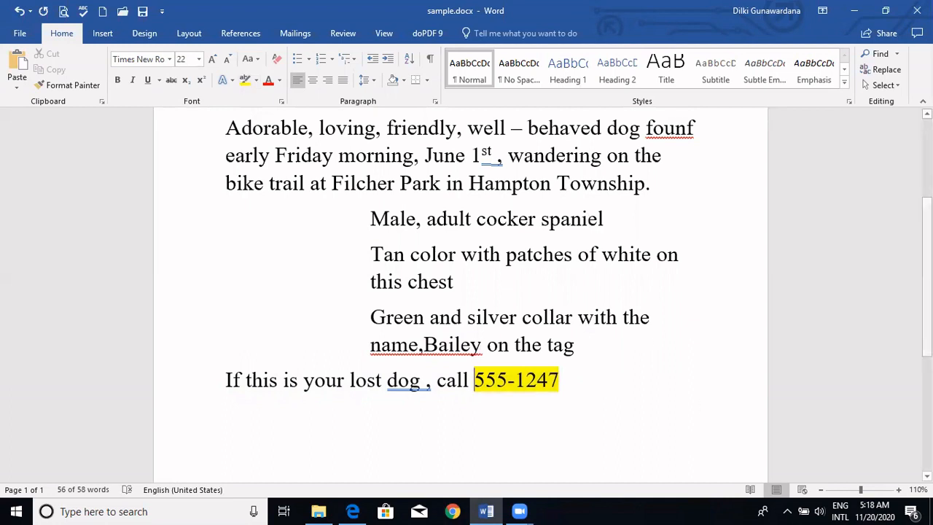
# - Change the font colour of the date "June 1st" in the first paragraph to red
pyautogui.scroll(2, 675, 255)
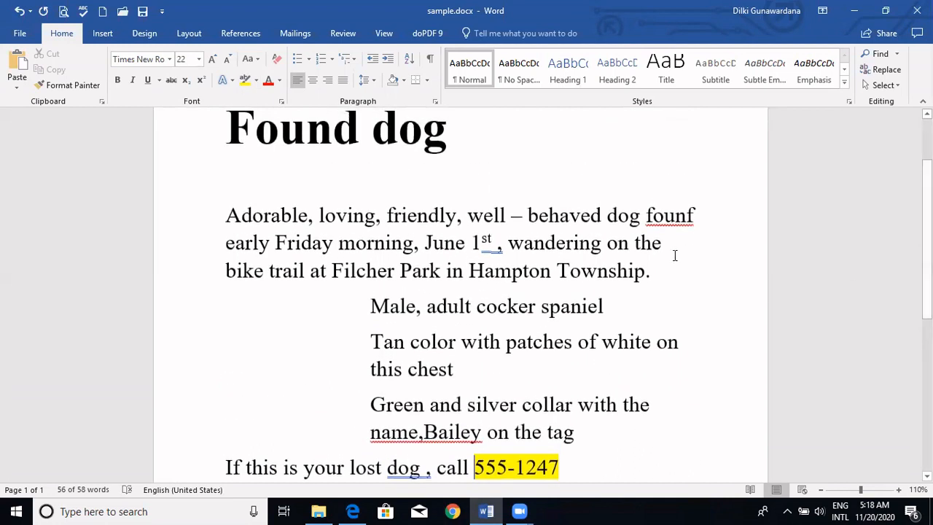
pyautogui.doubleClick(446, 243)
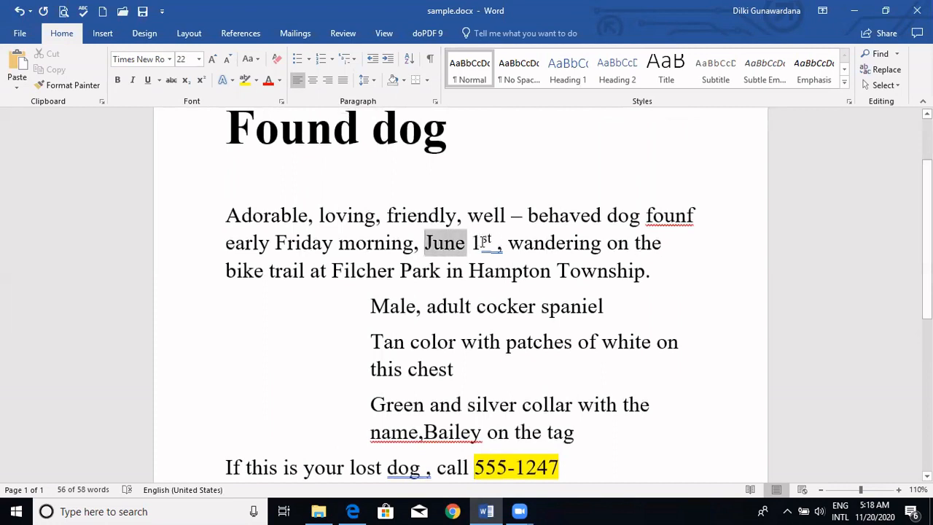
pyautogui.moveTo(483, 241); pyautogui.dragTo(498, 243)
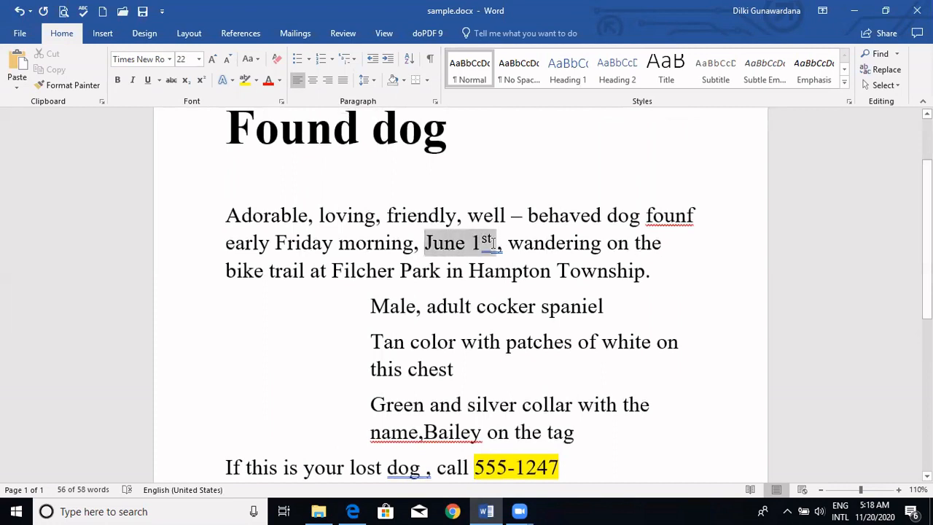
pyautogui.click(269, 80)
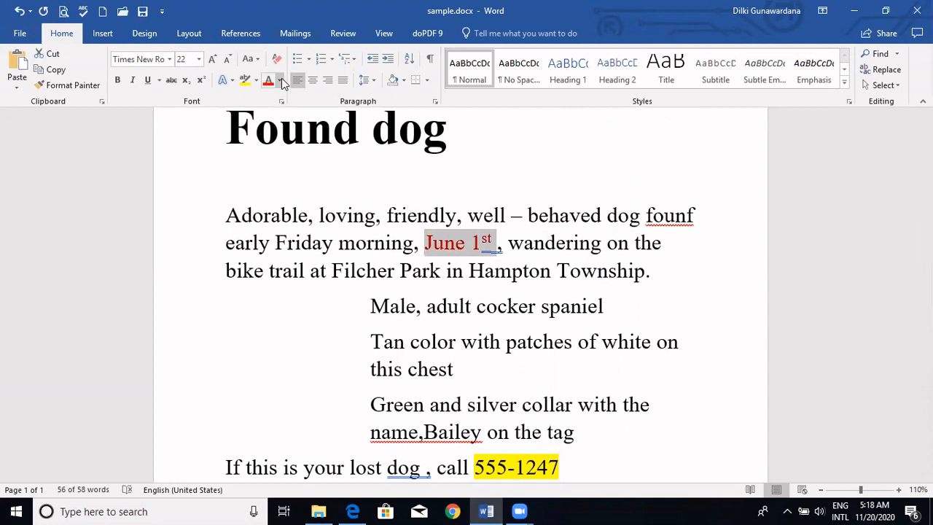
pyautogui.click(281, 80)
pyautogui.click(282, 79)
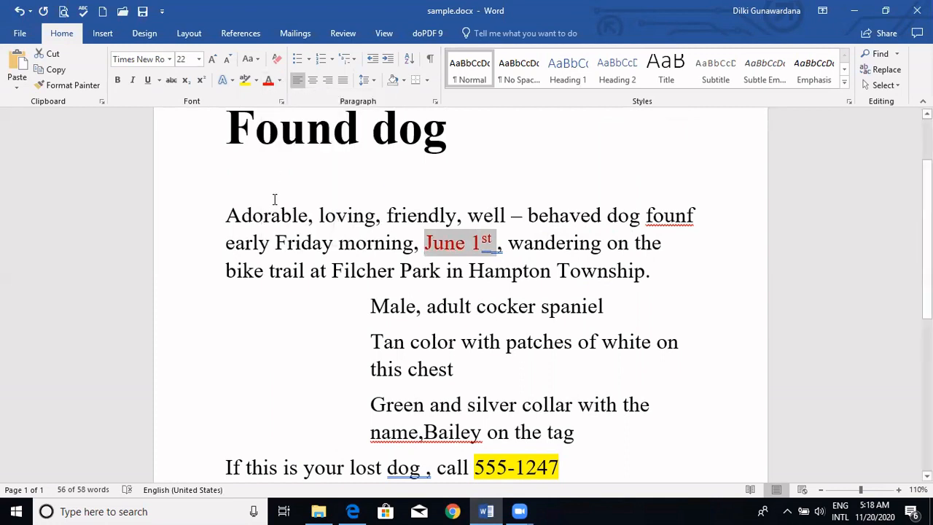
# - Try superscript on the whole "1st" in the red date and remove it again
pyautogui.click(492, 242)
pyautogui.moveTo(492, 242); pyautogui.dragTo(478, 246)
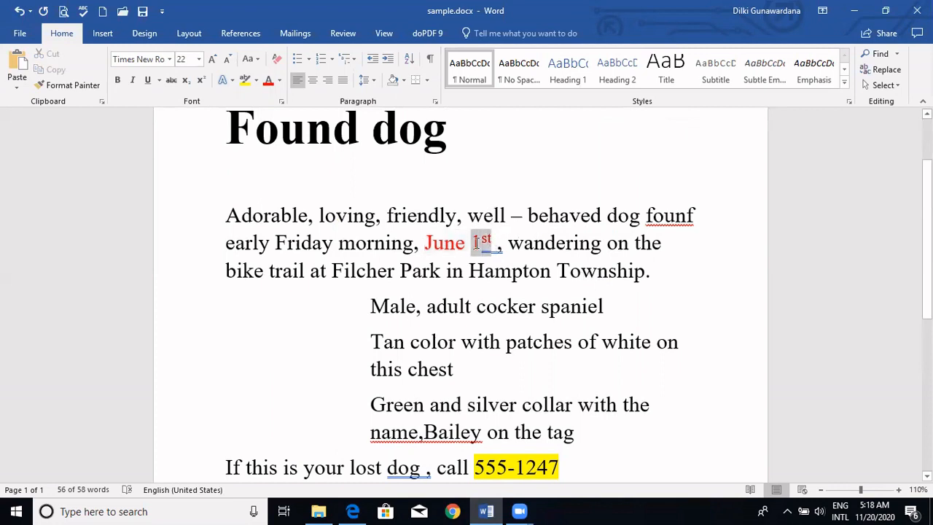
pyautogui.click(202, 83)
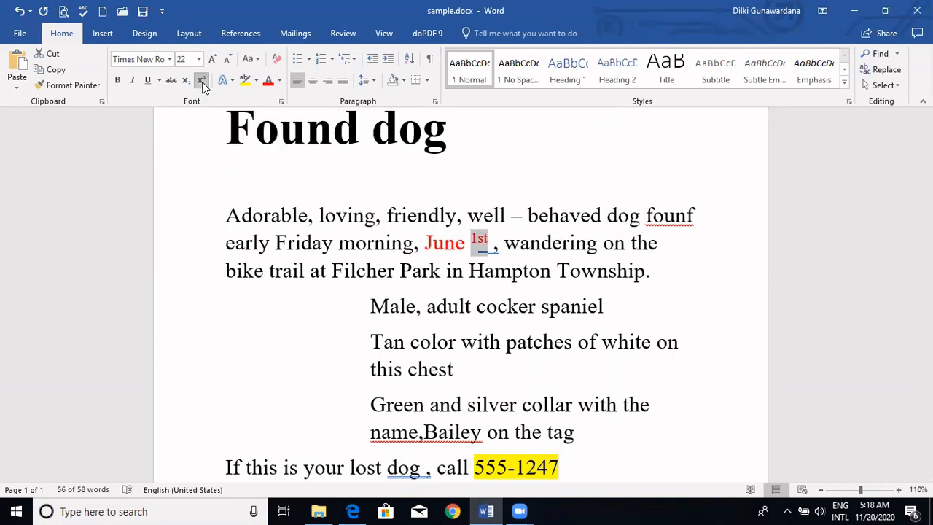
pyautogui.click(203, 84)
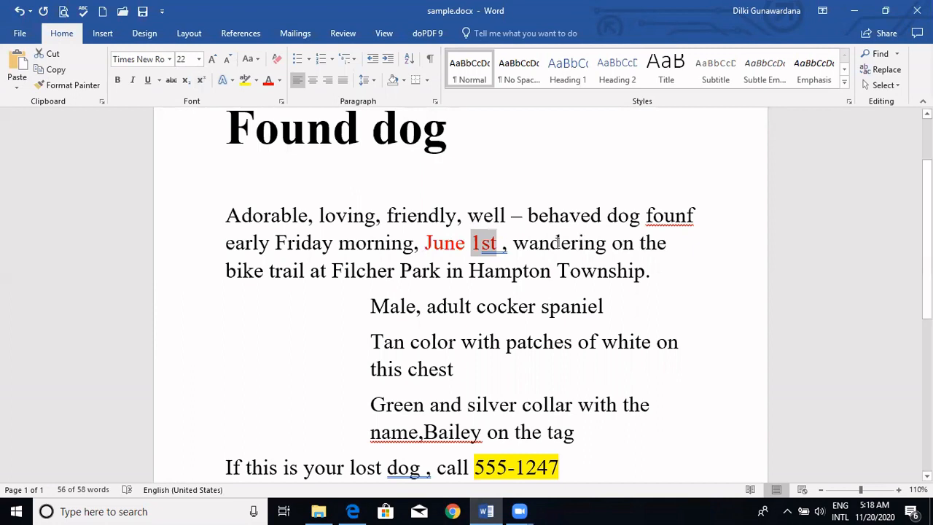
# - Try subscript on the "st" of the red date and format it as superscript instead
pyautogui.click(536, 258)
pyautogui.moveTo(497, 243); pyautogui.dragTo(482, 243)
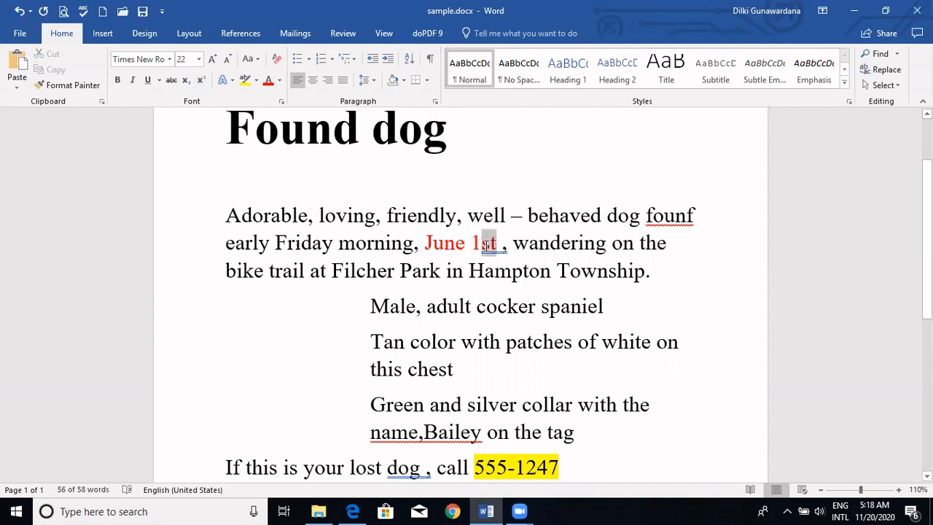
pyautogui.click(189, 81)
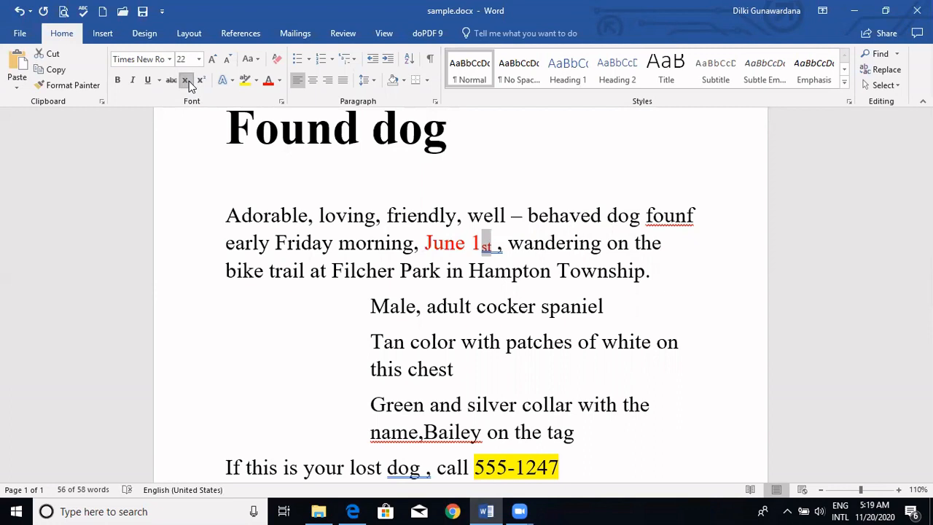
pyautogui.click(203, 81)
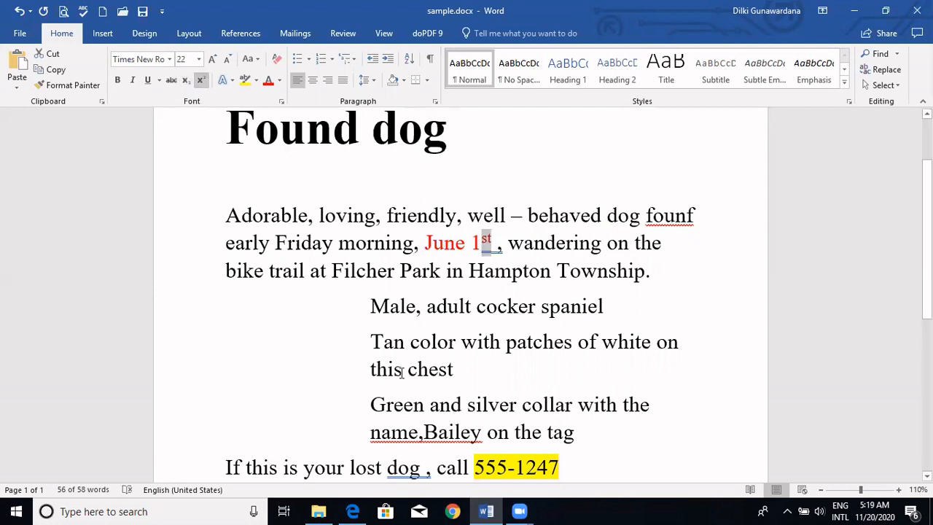
# - Correct "founf" to "found" and accept the grammar suggestion removing the space before the comma after "June 1st"
pyautogui.rightClick(674, 217)
pyautogui.click(724, 242)
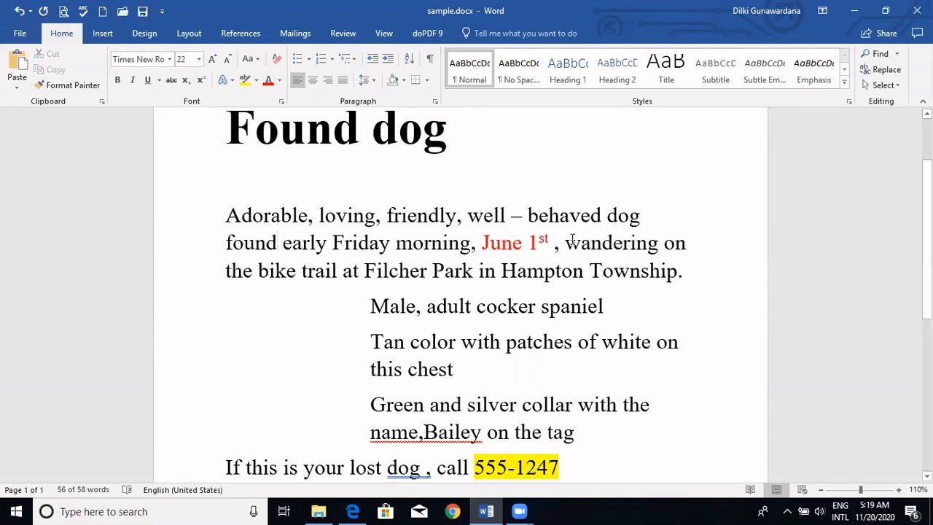
pyautogui.click(625, 304)
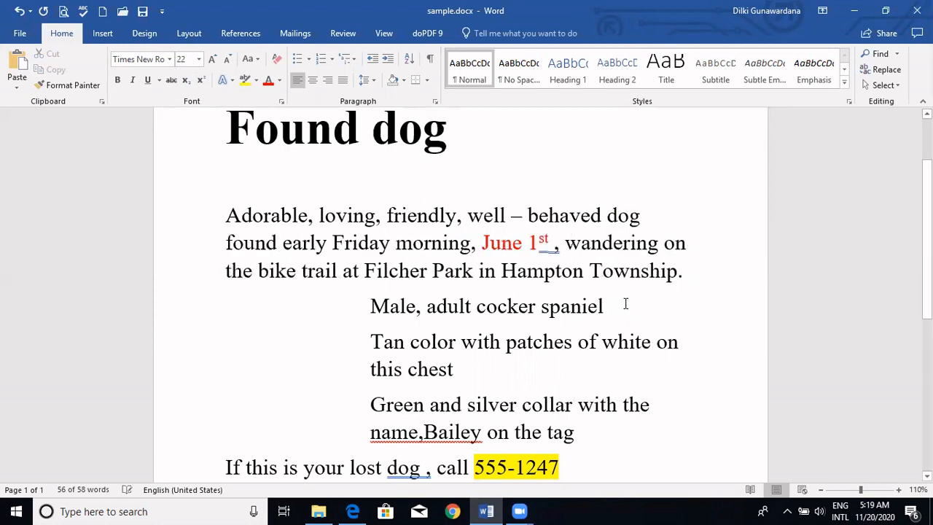
pyautogui.rightClick(549, 244)
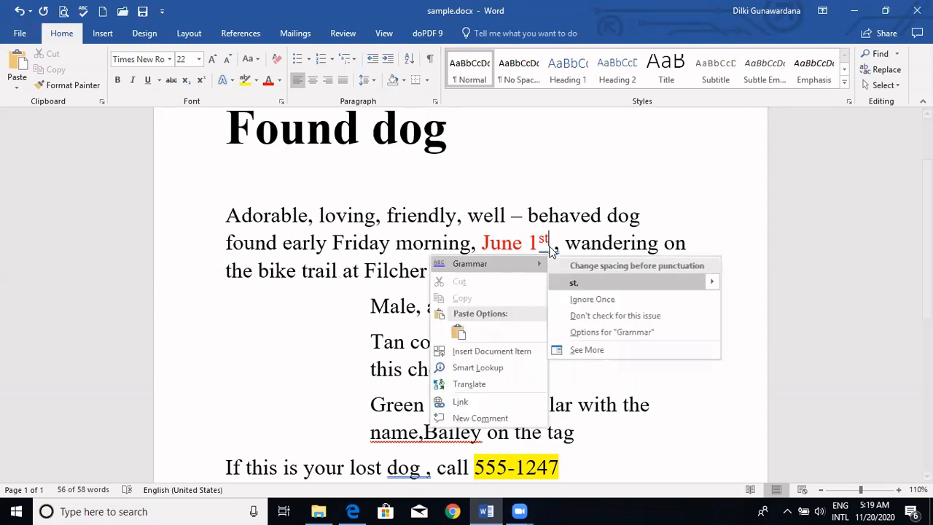
pyautogui.click(577, 283)
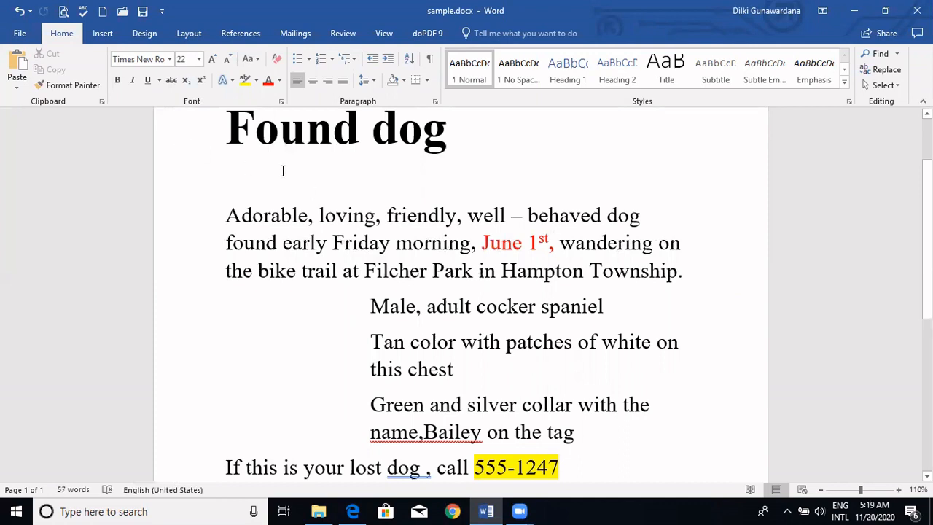
# - Remove bold from the "Found dog" heading and apply bold to it again
pyautogui.tripleClick(425, 139)
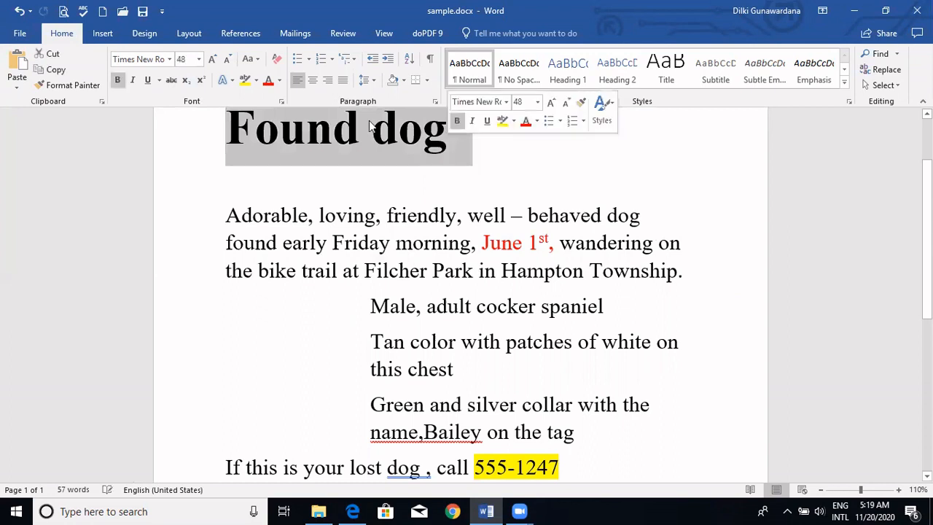
pyautogui.click(118, 80)
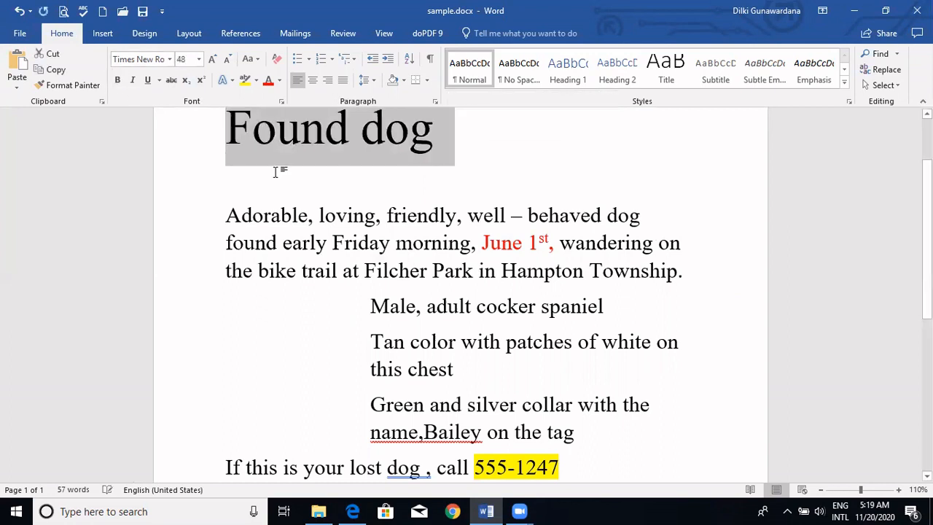
pyautogui.click(268, 169)
pyautogui.tripleClick(433, 134)
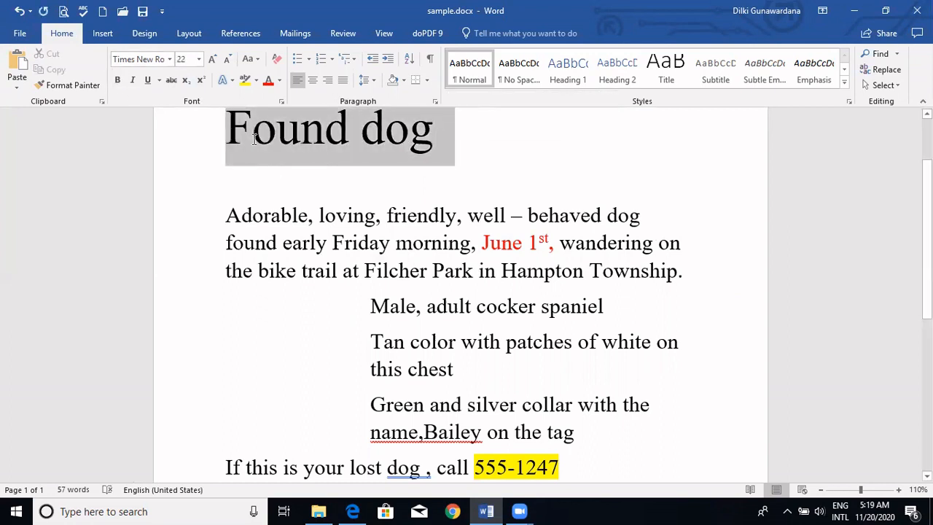
pyautogui.click(117, 80)
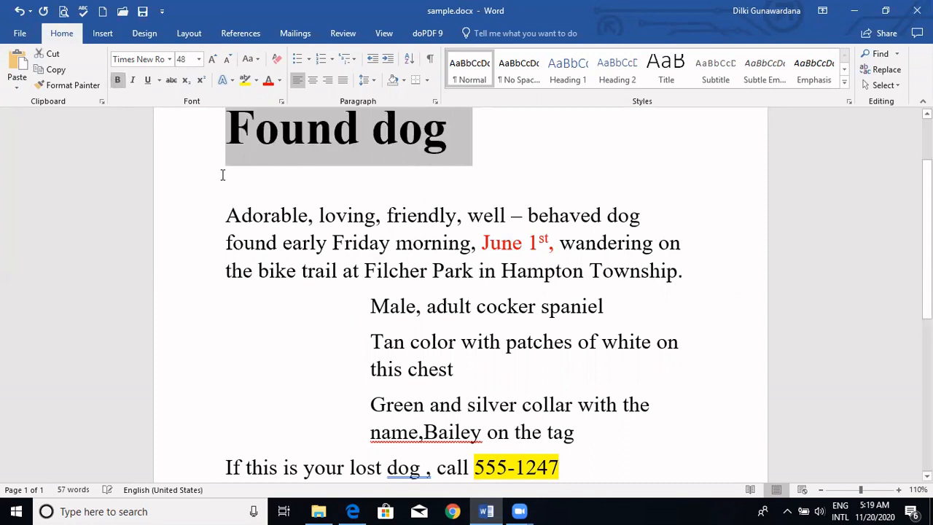
pyautogui.click(330, 300)
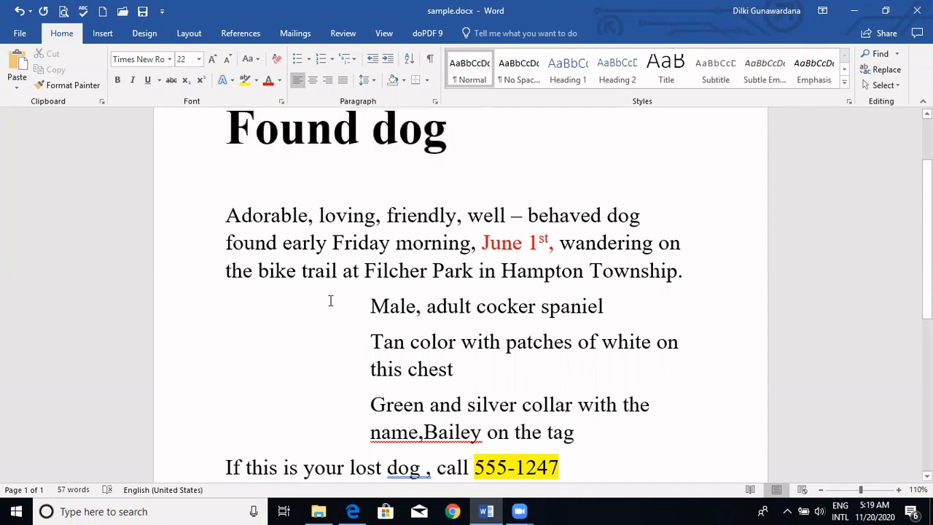
# - Italicize "Filcher Park in Hampton Township" in the opening paragraph
pyautogui.moveTo(363, 268); pyautogui.dragTo(677, 272)
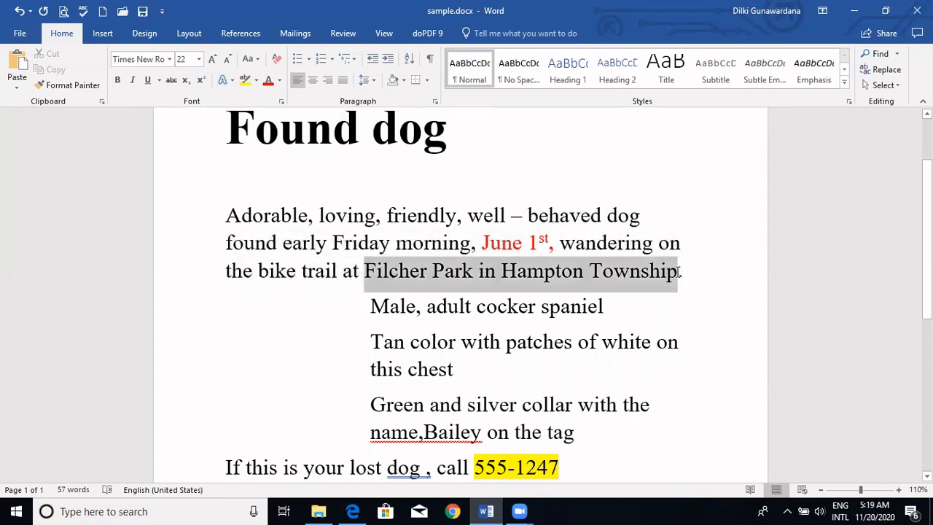
pyautogui.click(132, 80)
pyautogui.click(305, 344)
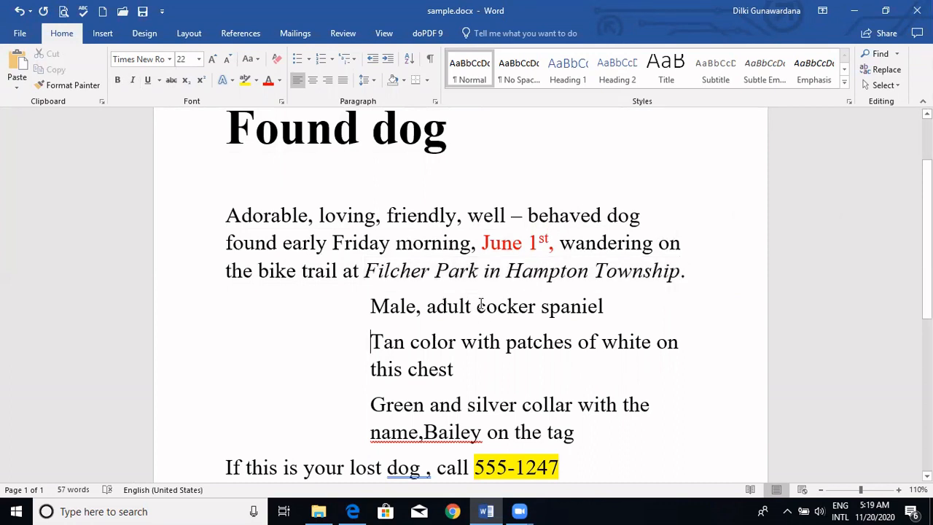
# - Underline "cocker spaniel" in the first description line
pyautogui.moveTo(477, 306); pyautogui.dragTo(602, 307)
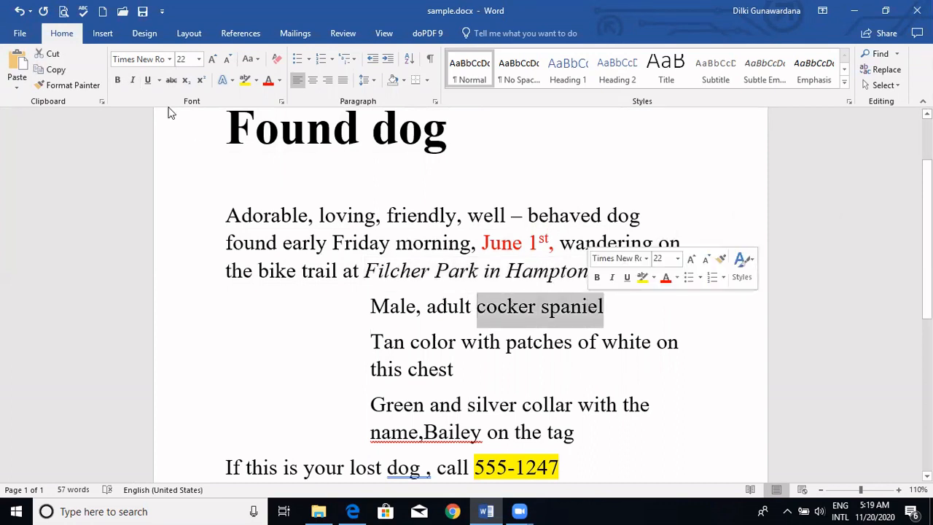
pyautogui.click(149, 81)
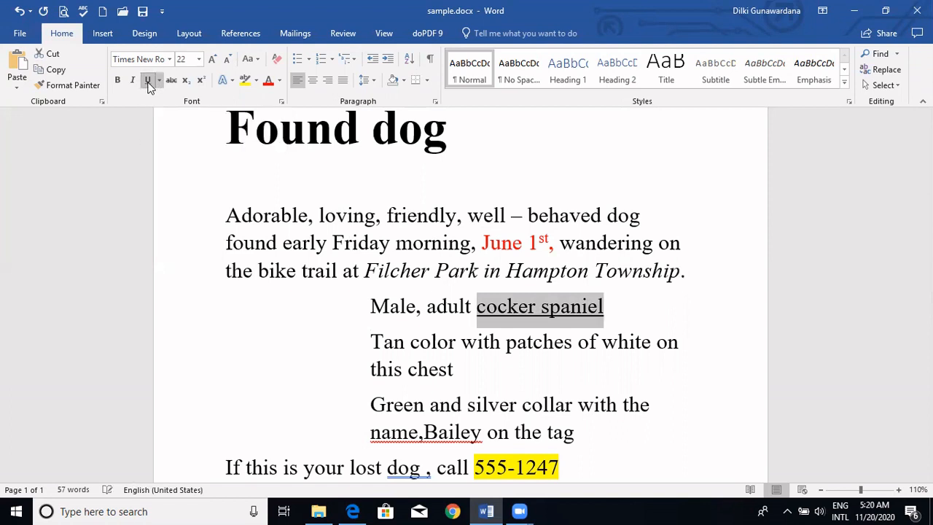
pyautogui.click(355, 314)
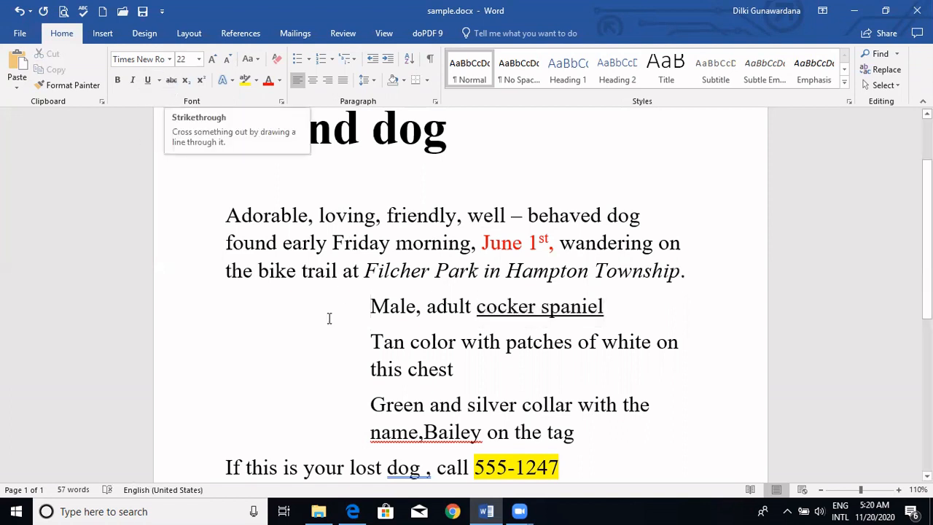
# - Try strikethrough on the word "Male" in the first description line and undo it
pyautogui.doubleClick(411, 306)
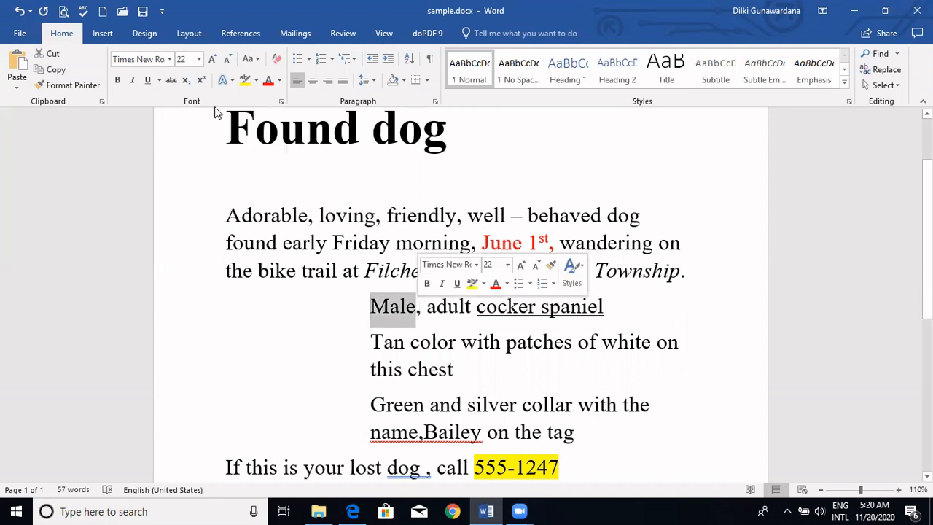
pyautogui.click(171, 82)
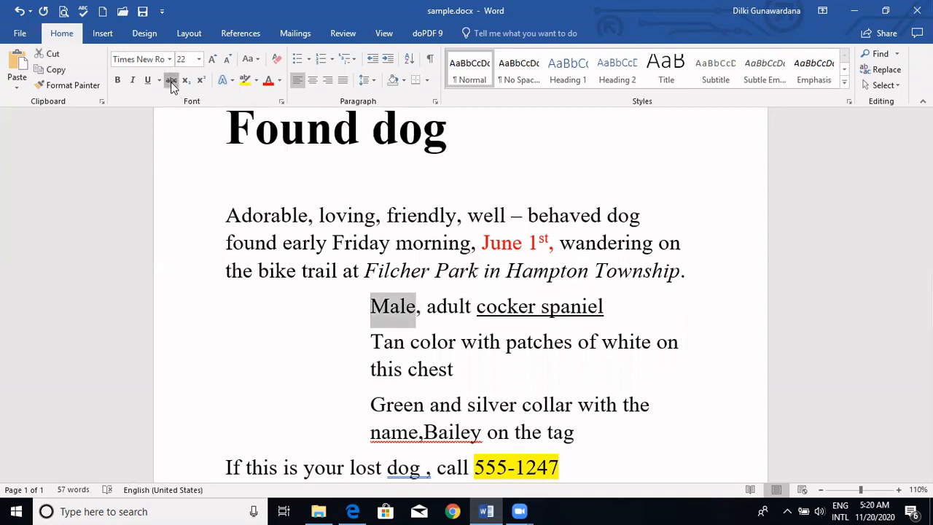
pyautogui.click(238, 293)
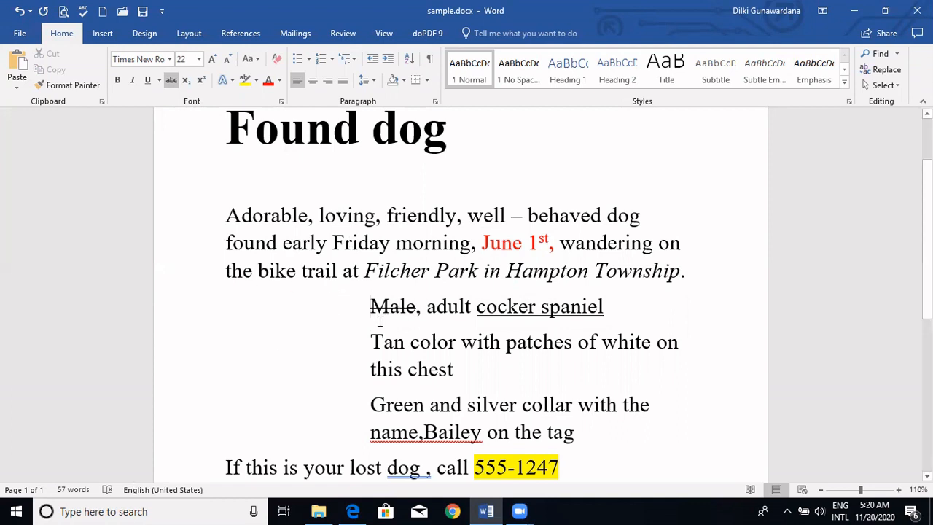
pyautogui.hotkey('ctrl', 'z')
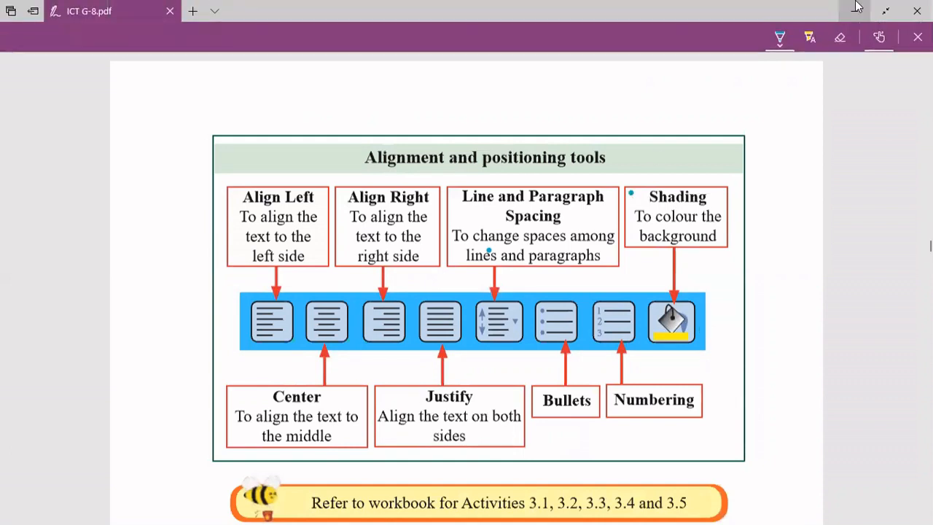
# - Switch from the textbook PDF back to Word and justify all the text in the document
pyautogui.click(854, 6)
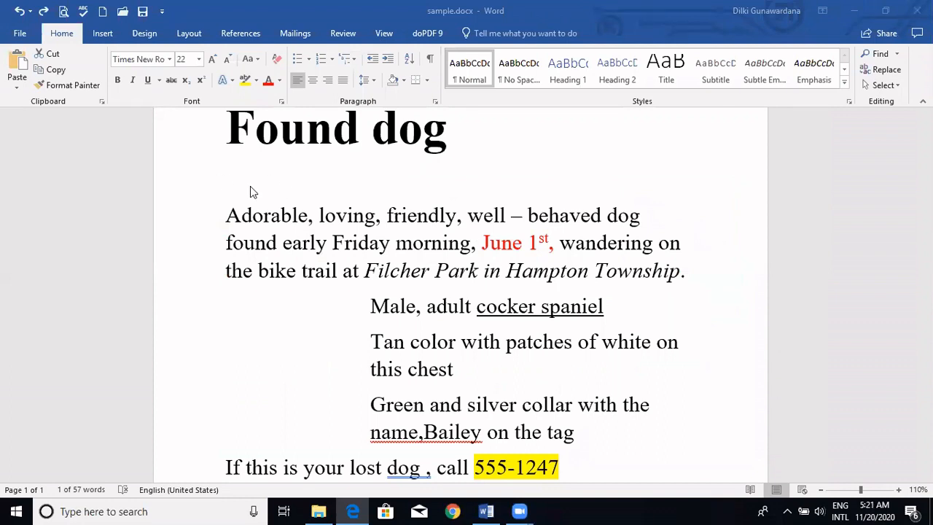
pyautogui.hotkey('ctrl', 'a')
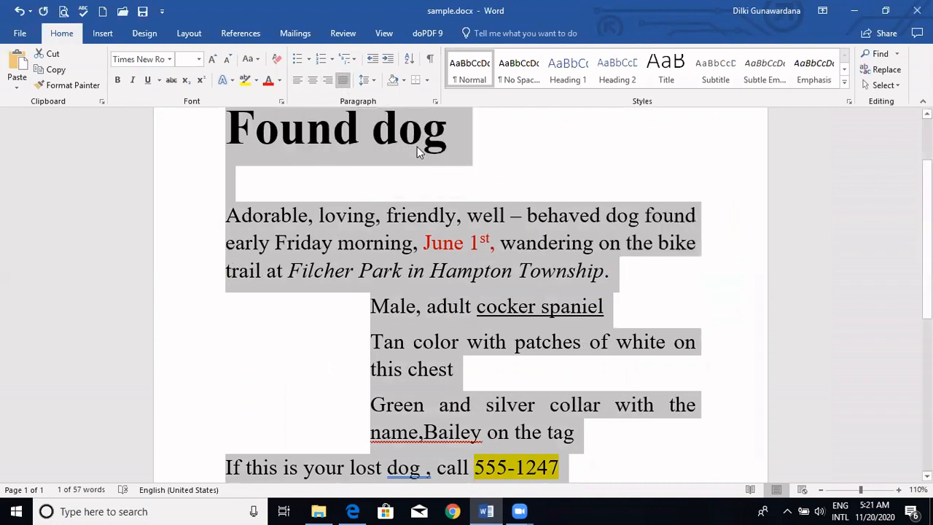
pyautogui.click(529, 172)
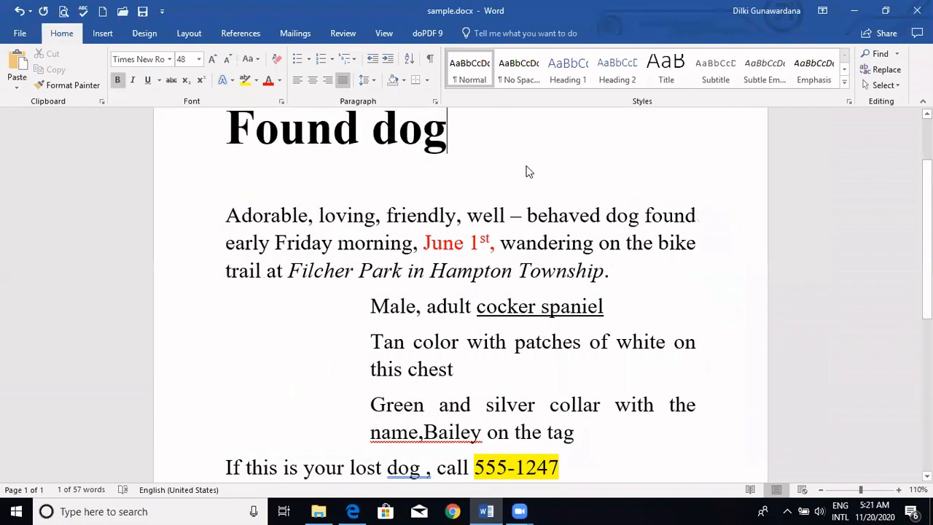
# - Try left and center alignment on the whole document, and set it back to justified
pyautogui.hotkey('ctrl', 'a')
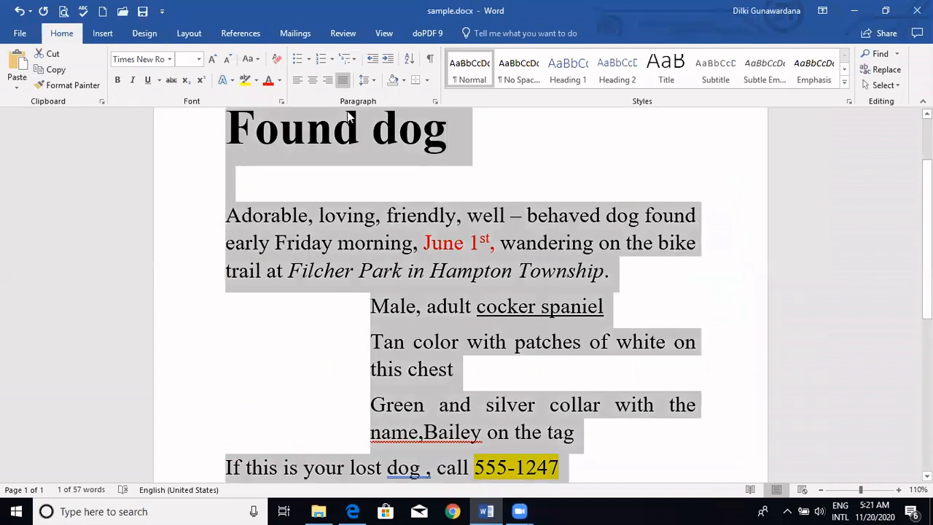
pyautogui.click(300, 86)
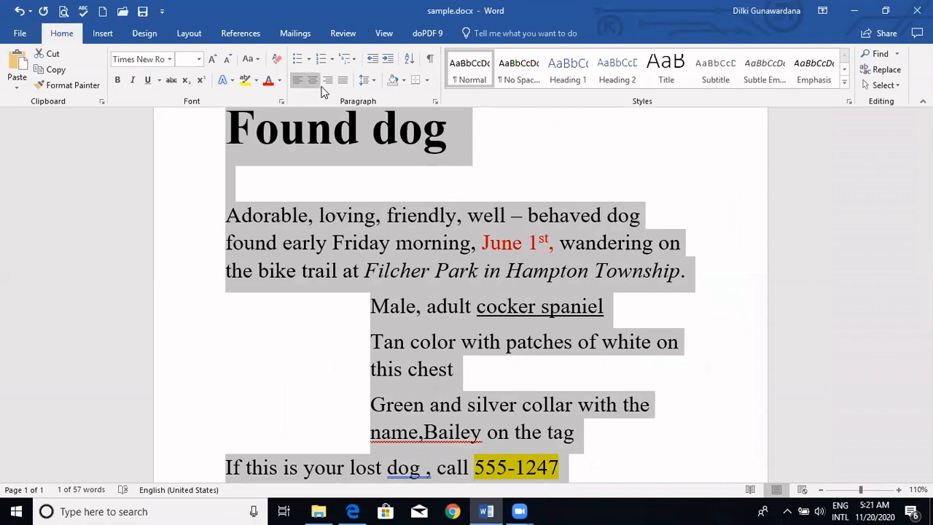
pyautogui.click(313, 81)
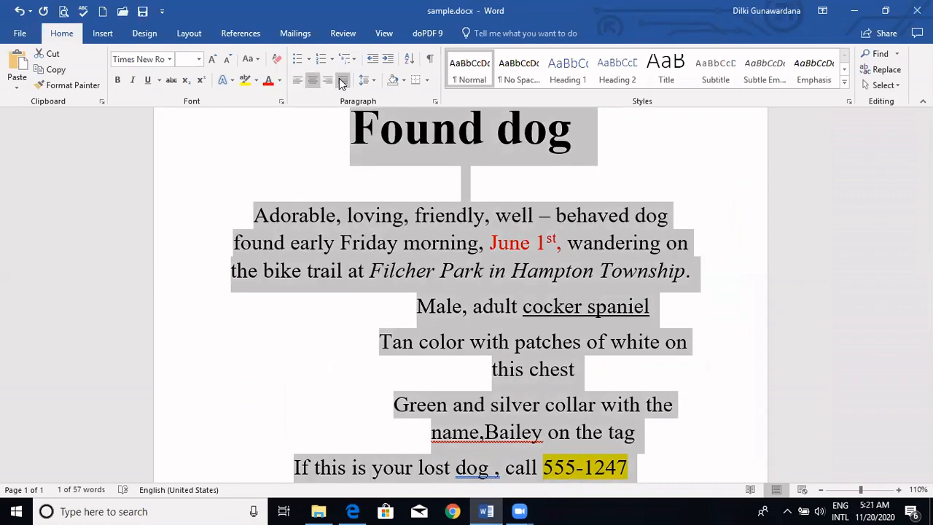
pyautogui.click(342, 82)
pyautogui.click(385, 372)
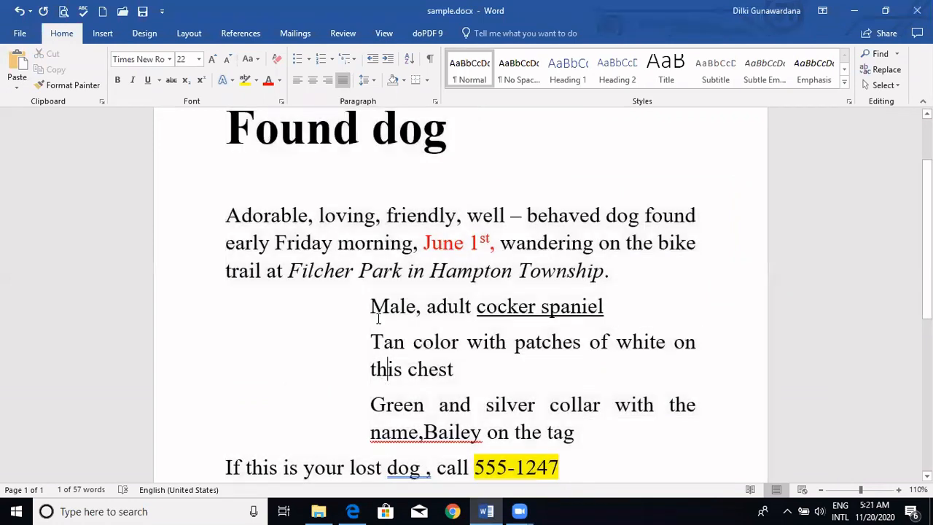
# - Try removing the indent of the three dog description paragraphs and increase it back to its original level
pyautogui.moveTo(370, 306); pyautogui.dragTo(568, 436)
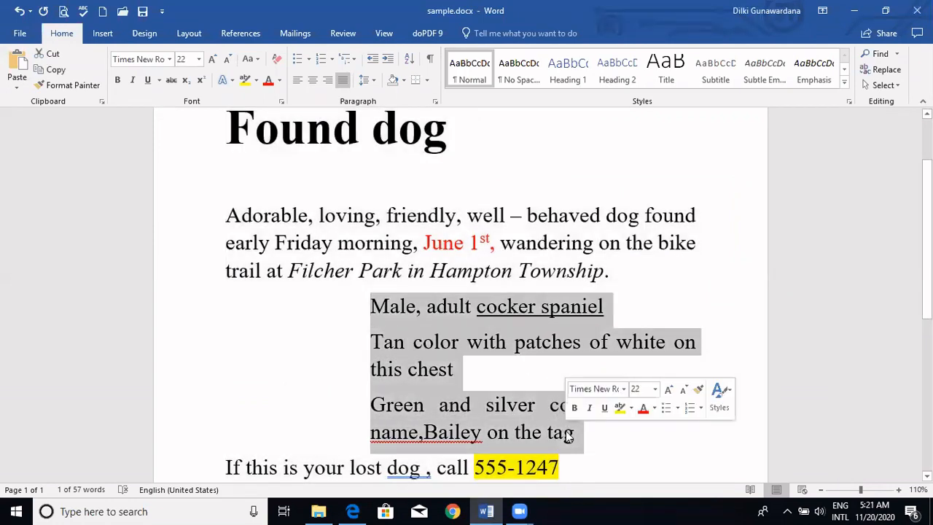
pyautogui.click(372, 59)
pyautogui.click(373, 59)
pyautogui.click(373, 59)
pyautogui.click(372, 59)
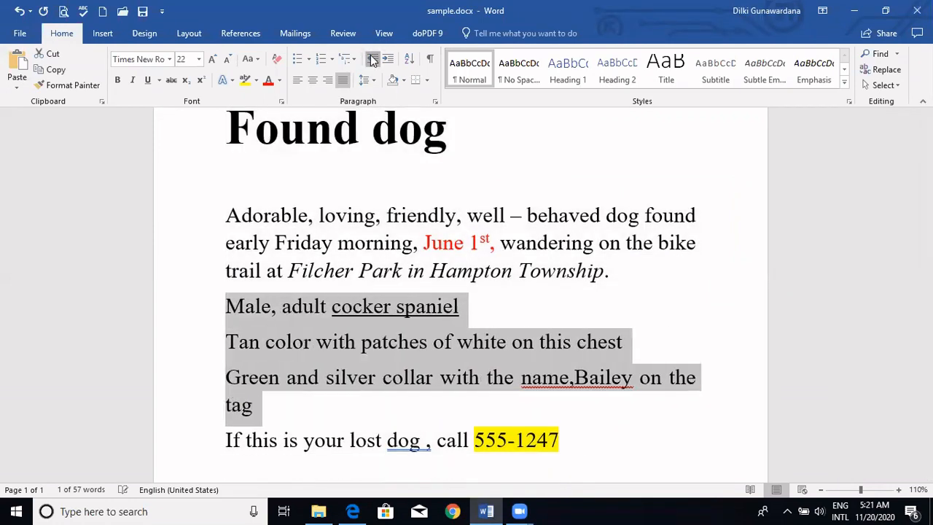
pyautogui.click(388, 59)
pyautogui.click(388, 59)
pyautogui.click(388, 59)
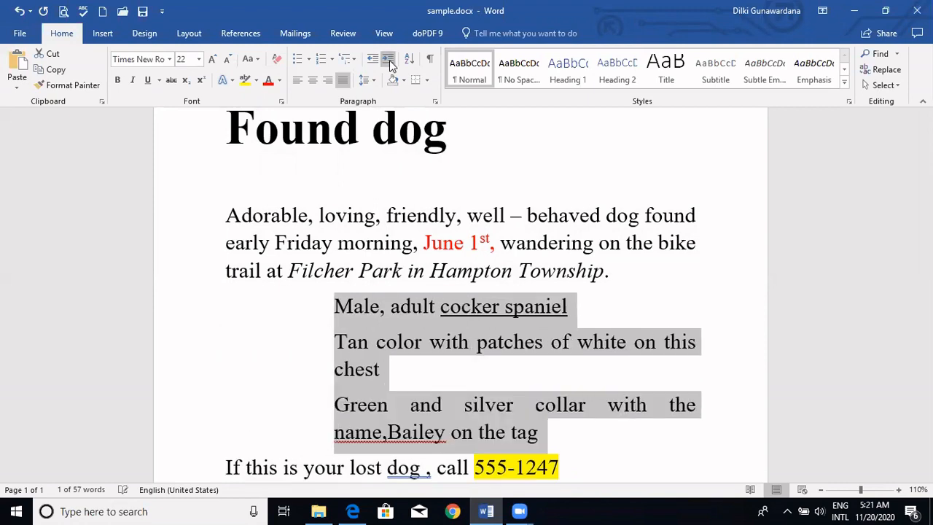
pyautogui.click(389, 59)
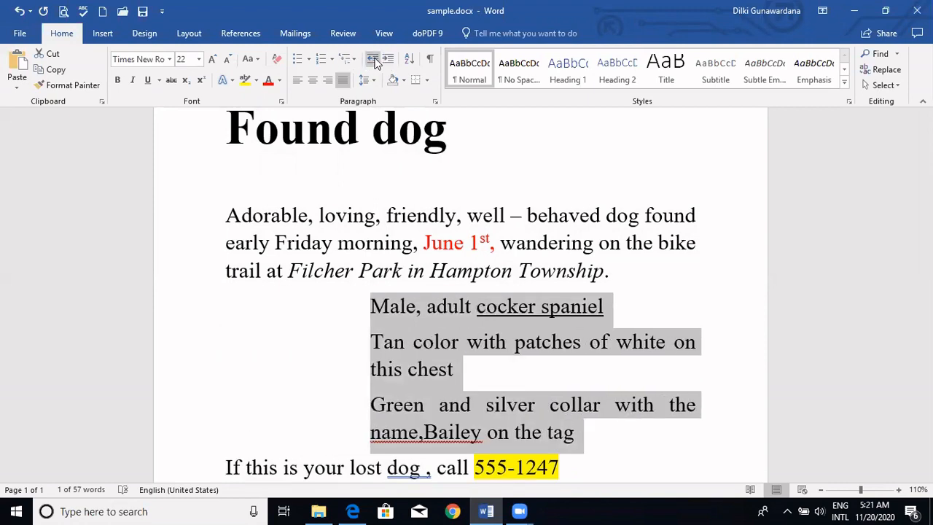
# - Decrease the indent of the three dog description paragraphs until they start at the page margin
pyautogui.click(372, 59)
pyautogui.click(373, 59)
pyautogui.click(372, 59)
pyautogui.click(372, 59)
pyautogui.click(659, 285)
# - Try left, center and right alignment on the entire document, and finish with justified text
pyautogui.hotkey('ctrl', 'a')
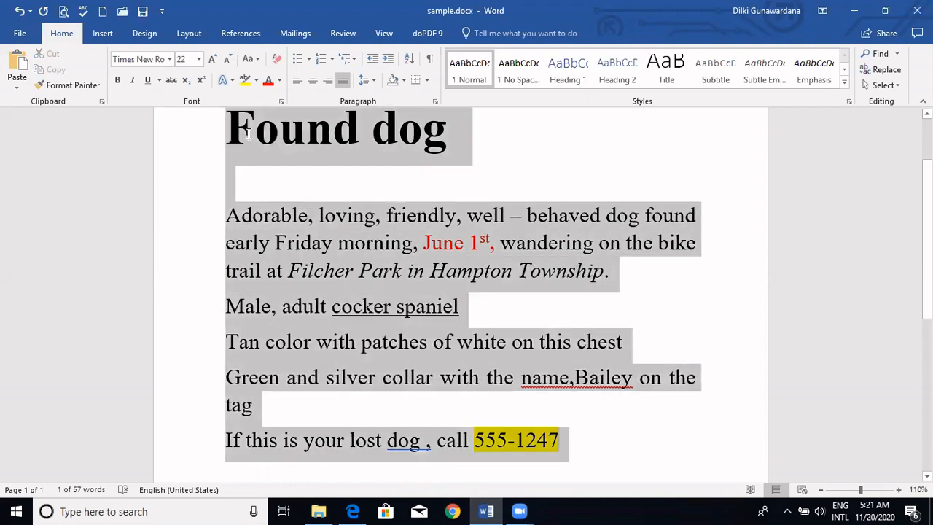
pyautogui.click(298, 82)
pyautogui.click(313, 82)
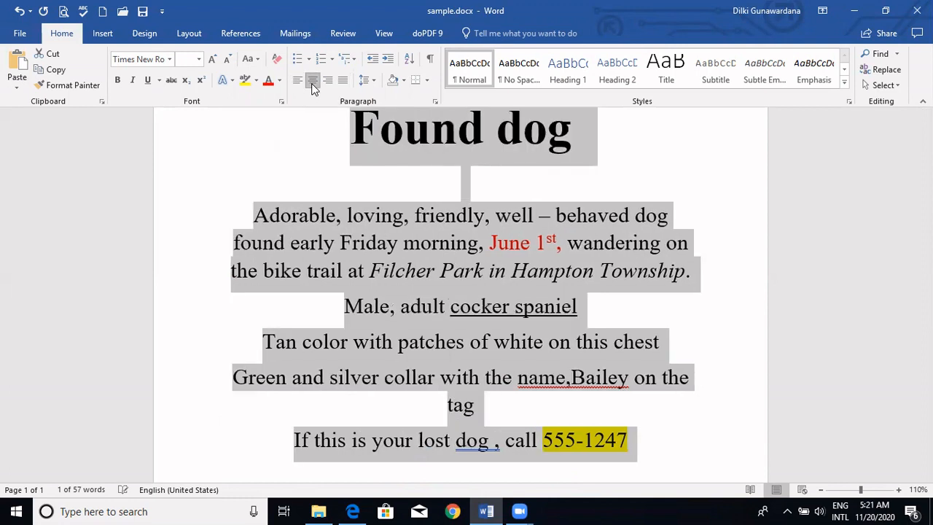
pyautogui.click(328, 81)
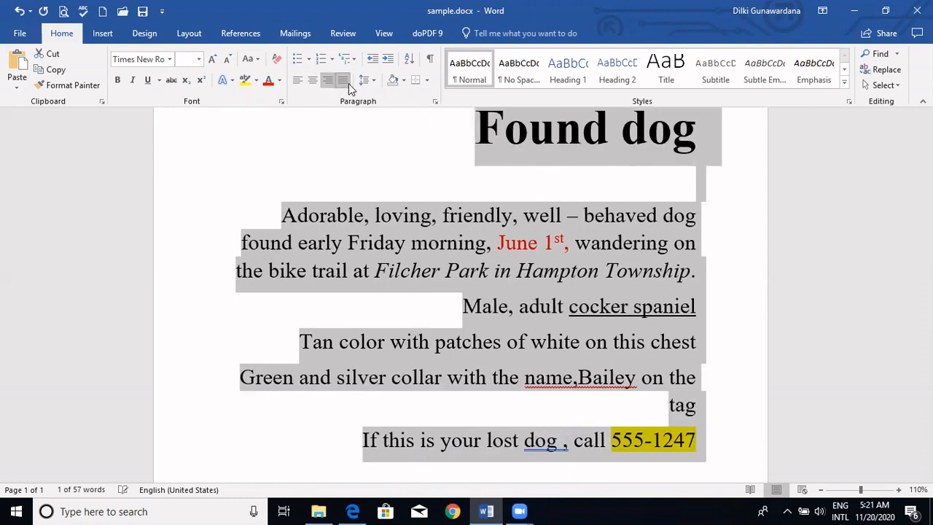
pyautogui.click(344, 81)
pyautogui.click(754, 286)
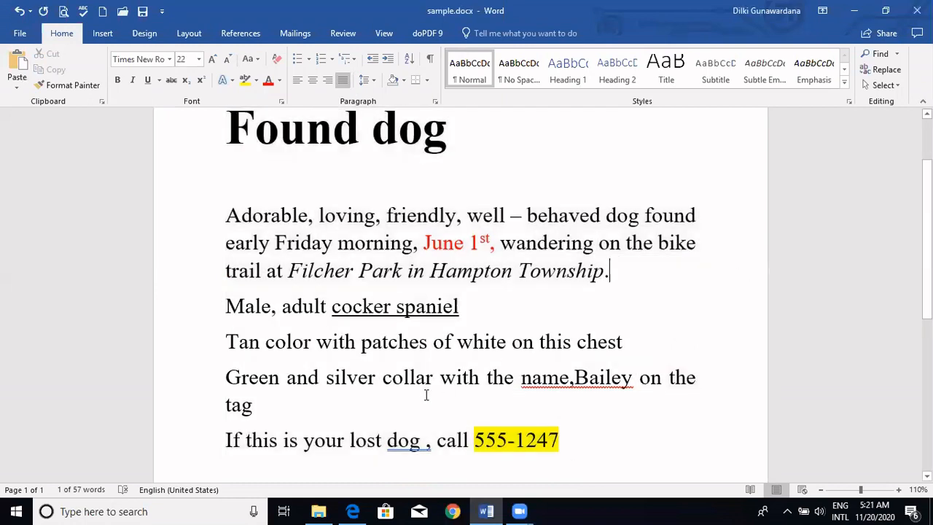
# - Increase the indent of the three dog description paragraphs by three levels and insert a space after the comma in "name,Bailey"
pyautogui.moveTo(274, 408); pyautogui.dragTo(206, 313)
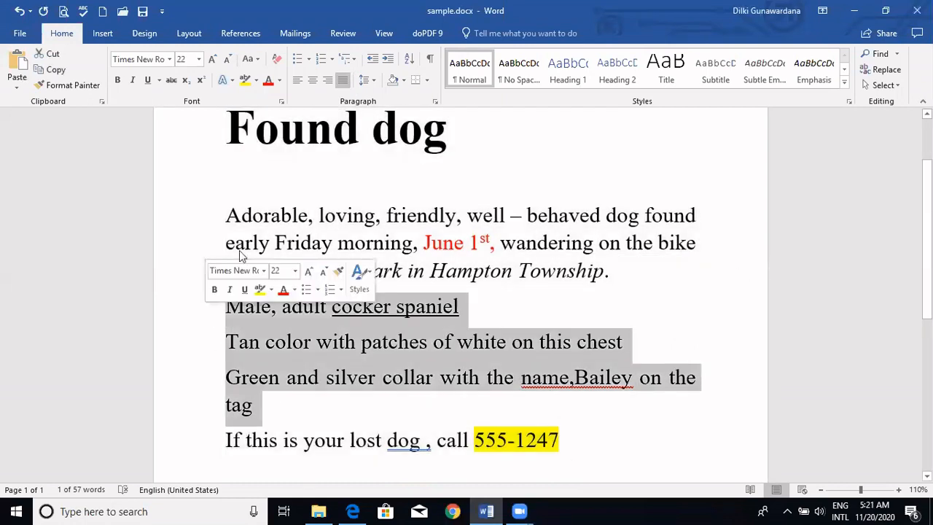
pyautogui.click(390, 61)
pyautogui.click(390, 62)
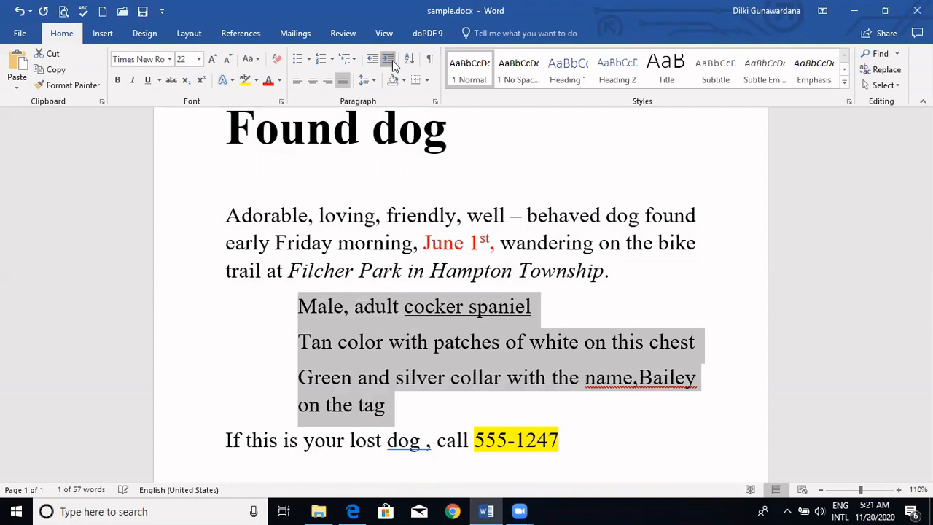
pyautogui.click(390, 61)
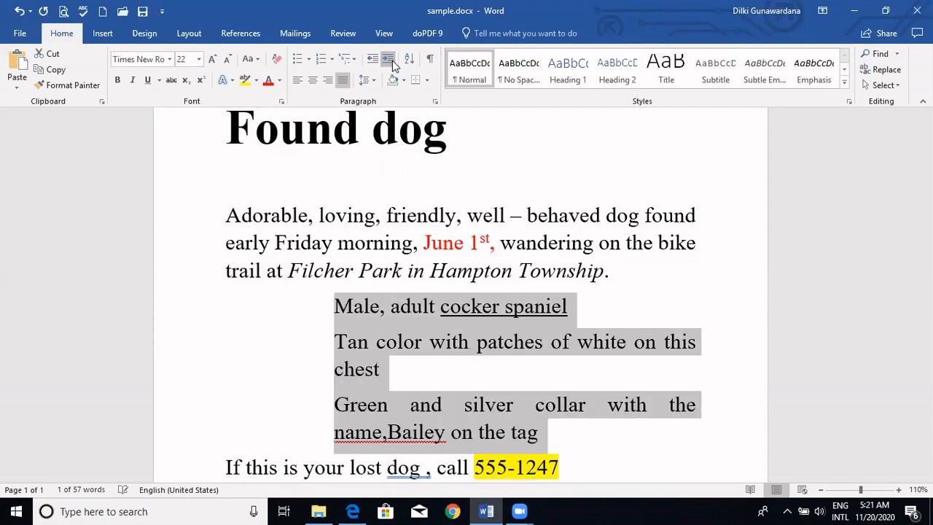
pyautogui.click(382, 433)
pyautogui.press('Right')
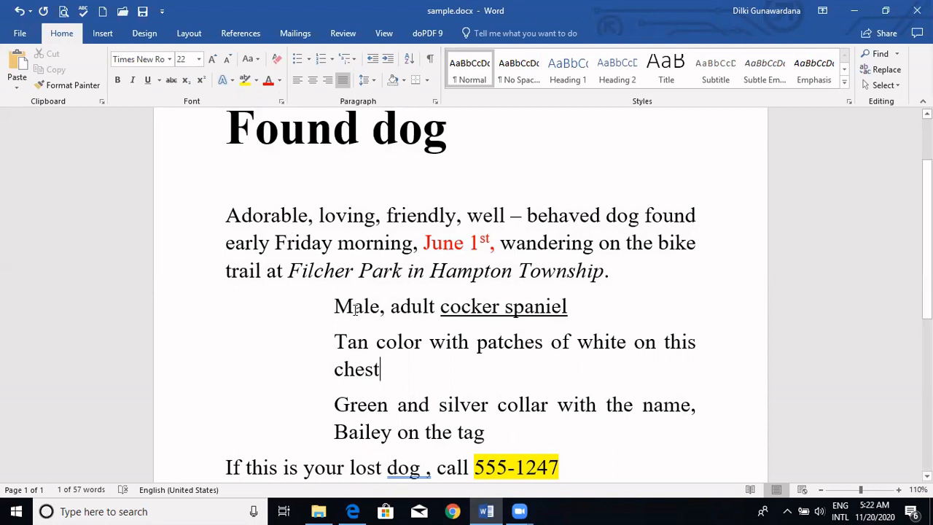
# - Apply dark orange shading behind the underlined words "cocker spaniel"
pyautogui.moveTo(443, 307); pyautogui.dragTo(558, 321)
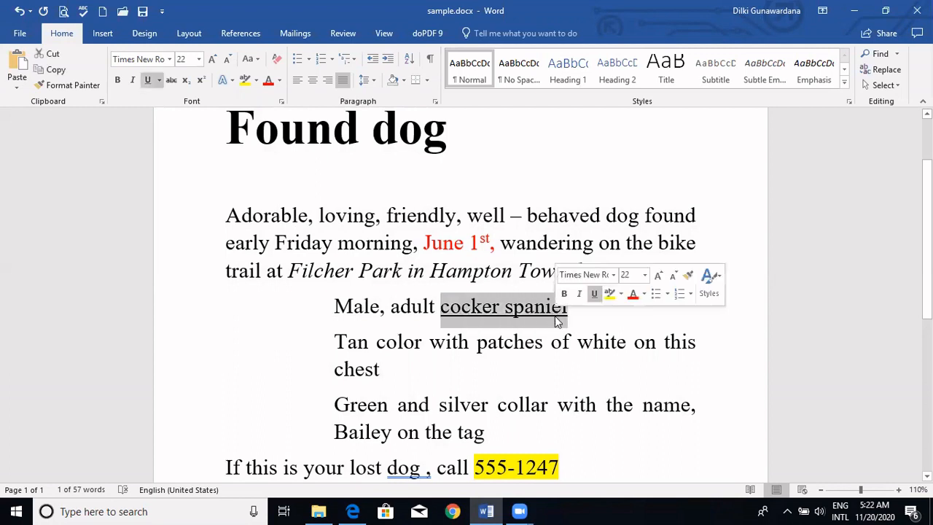
pyautogui.click(402, 81)
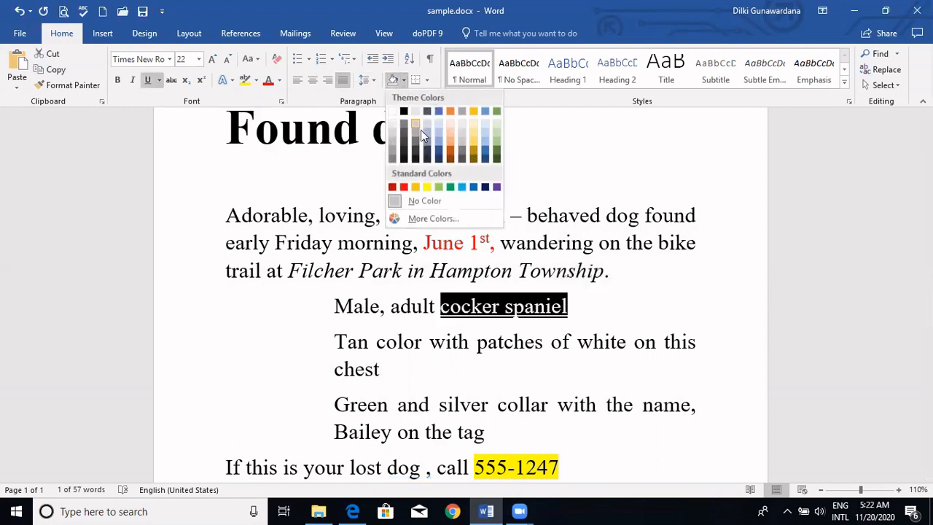
pyautogui.click(454, 149)
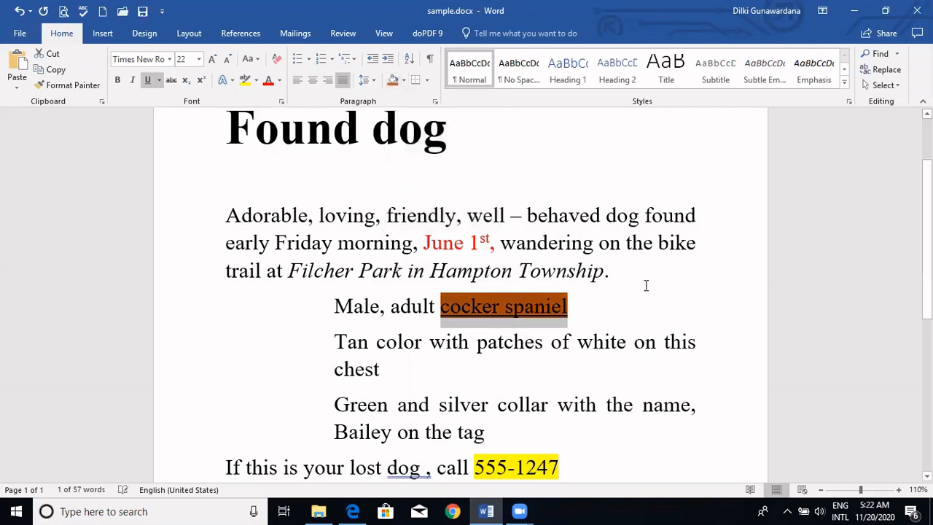
pyautogui.click(646, 285)
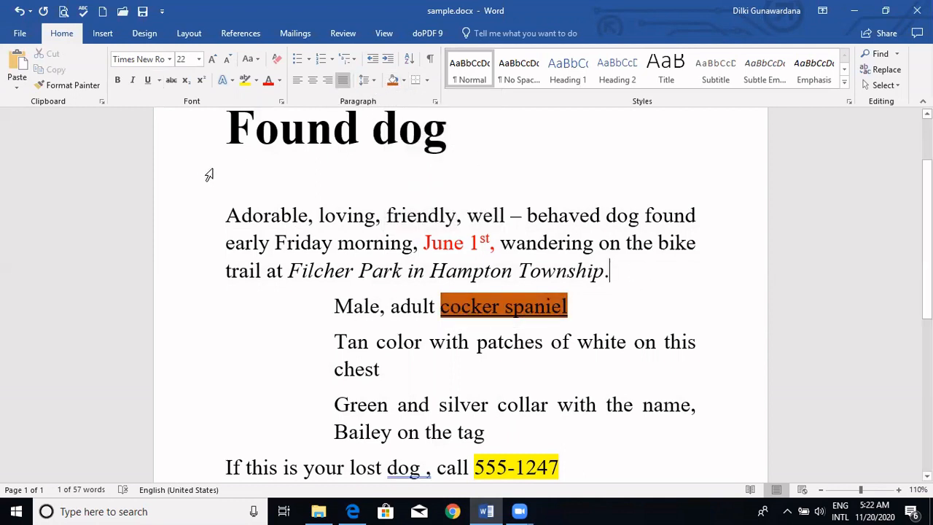
# - Set the line spacing to 3.0 for all the text below the "Found dog" heading
pyautogui.moveTo(224, 201); pyautogui.dragTo(621, 208)
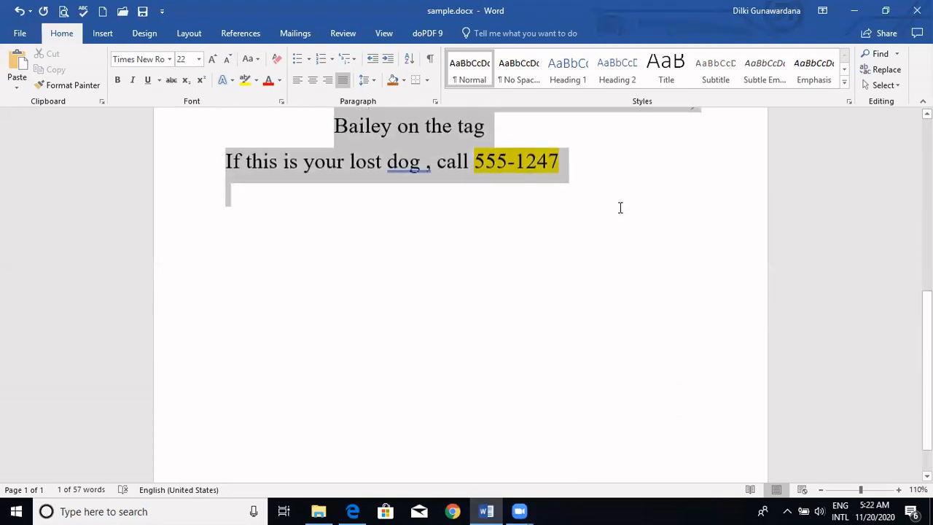
pyautogui.click(371, 80)
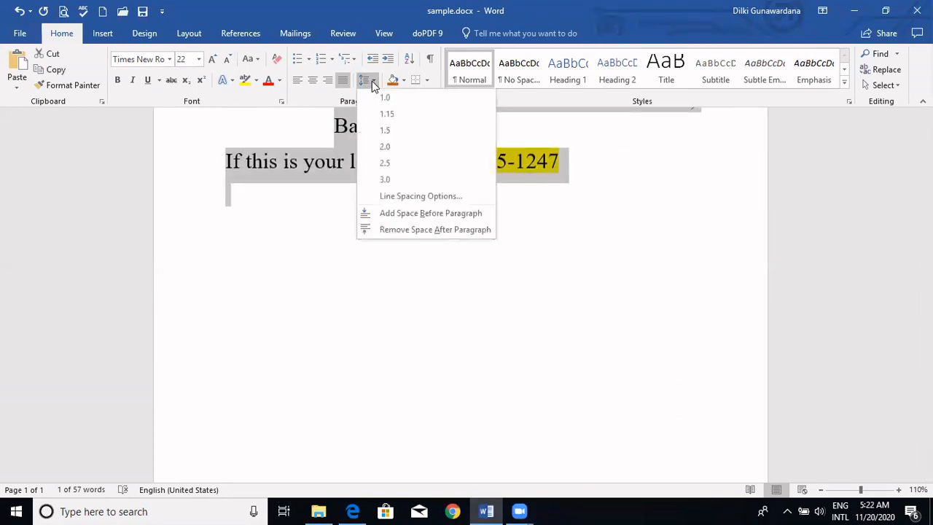
pyautogui.click(384, 180)
pyautogui.moveTo(928, 245); pyautogui.dragTo(928, 197)
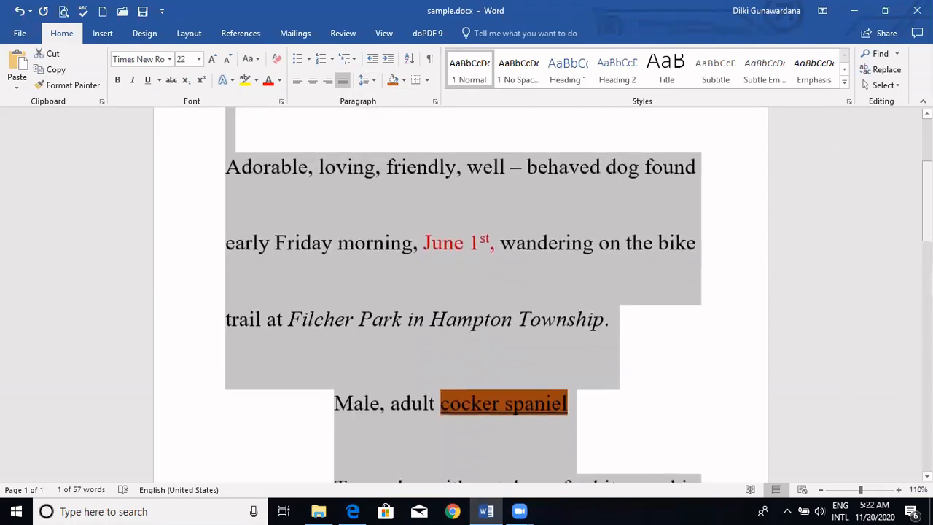
# - Undo the last line spacing change and deselect the text
pyautogui.hotkey('ctrl', 'z')
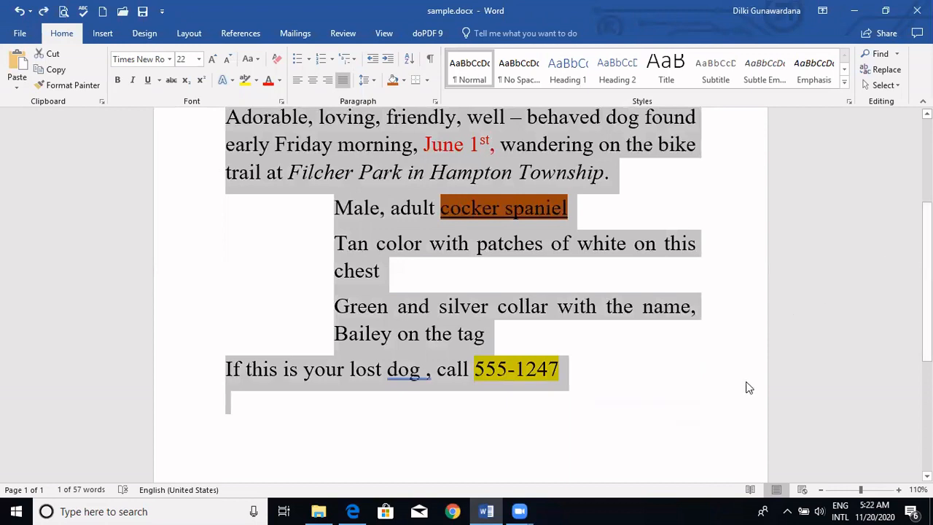
pyautogui.click(747, 387)
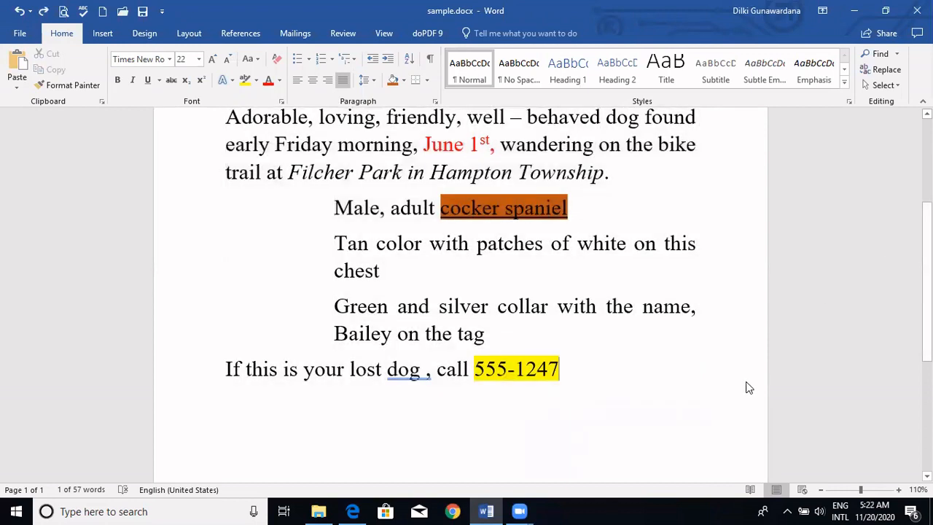
# - Switch to the textbook PDF, examine the Insert objects diagram on page 37, and return to the Word document
pyautogui.click(353, 511)
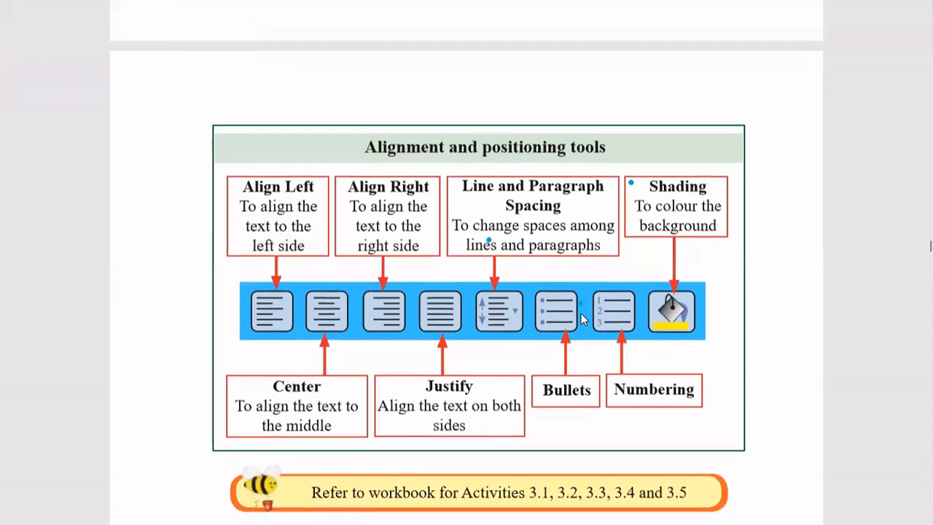
pyautogui.scroll(-4, 581, 318)
pyautogui.scroll(-3, 581, 319)
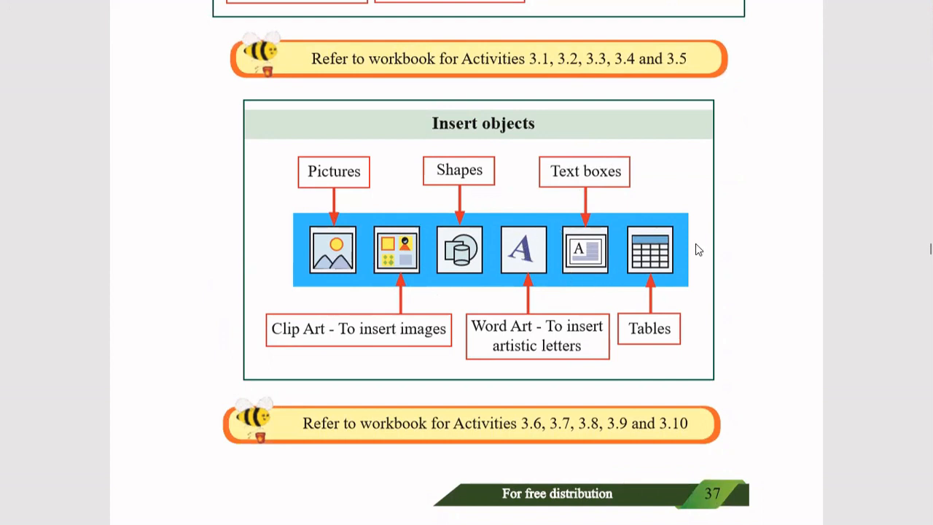
pyautogui.moveTo(849, 8)
pyautogui.click(849, 8)
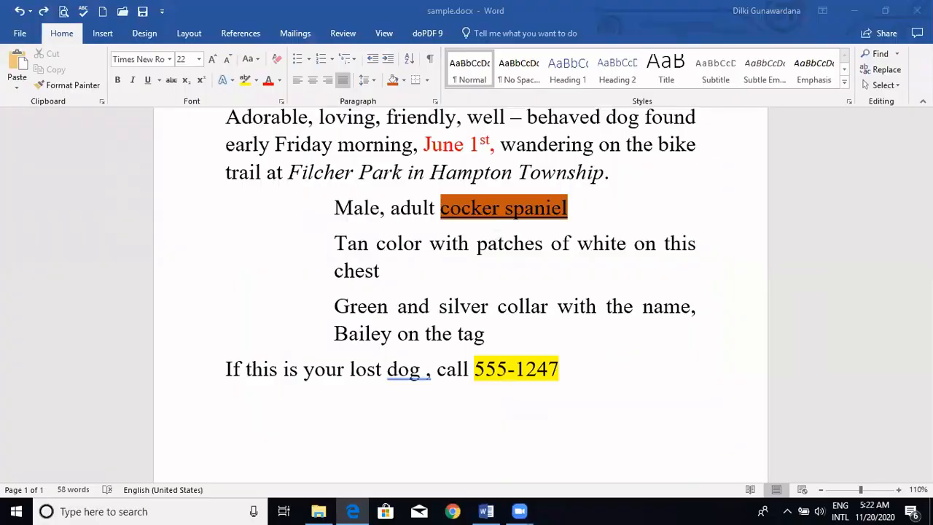
# - Insert Dog.jpg from Saved Pictures on the empty line below the "Found dog" heading and apply the thick black double-frame picture style
pyautogui.scroll(3, 338, 254)
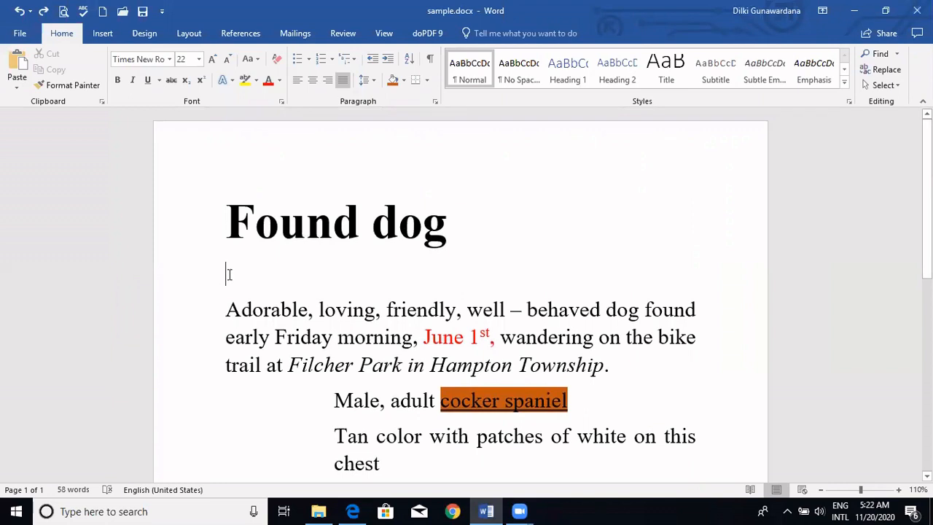
pyautogui.click(104, 35)
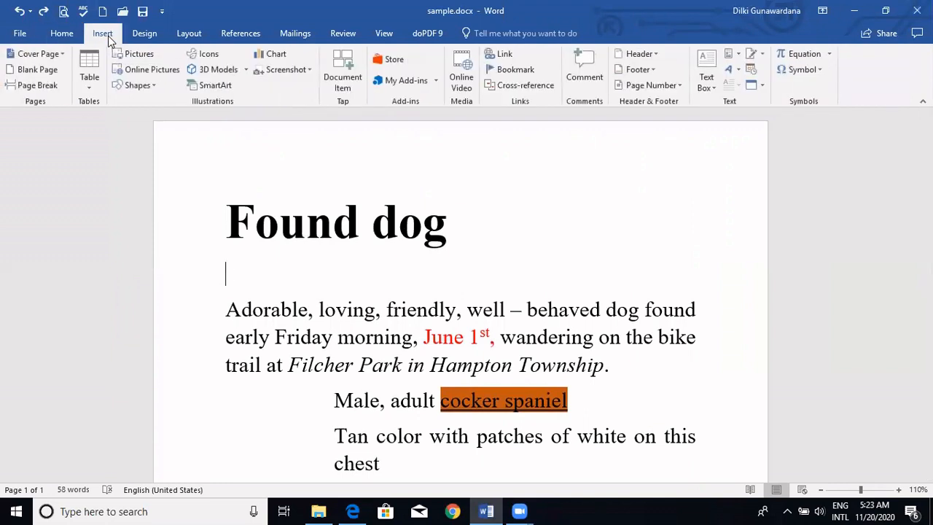
pyautogui.click(123, 53)
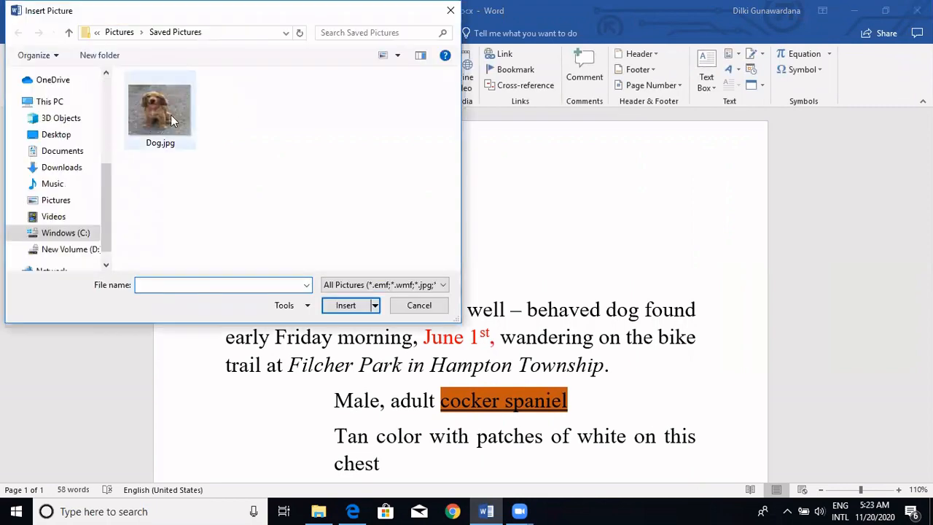
pyautogui.doubleClick(171, 114)
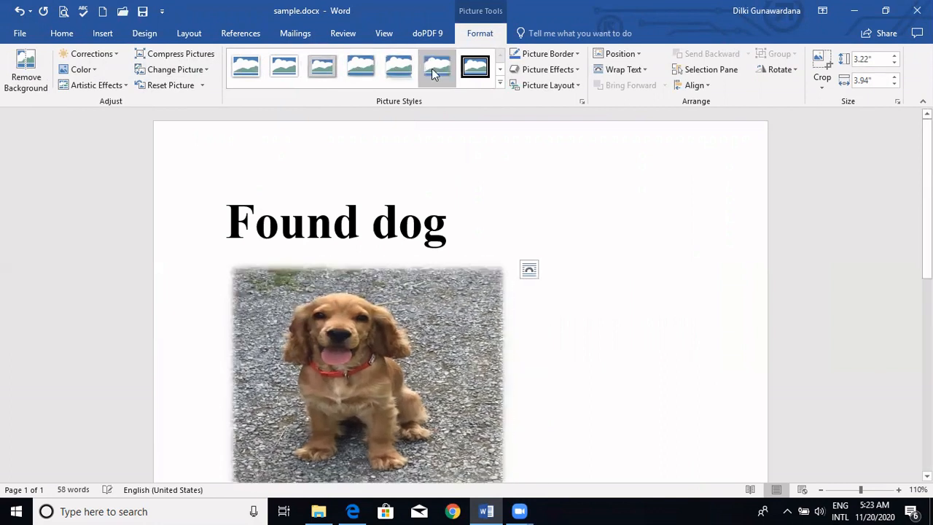
pyautogui.click(475, 73)
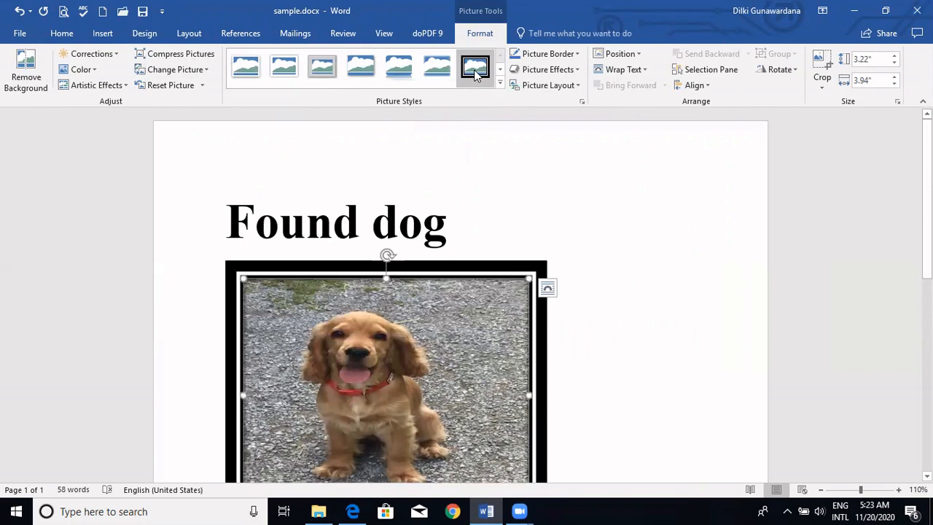
# - Center the framed dog picture horizontally on the page and deselect it
pyautogui.click(64, 35)
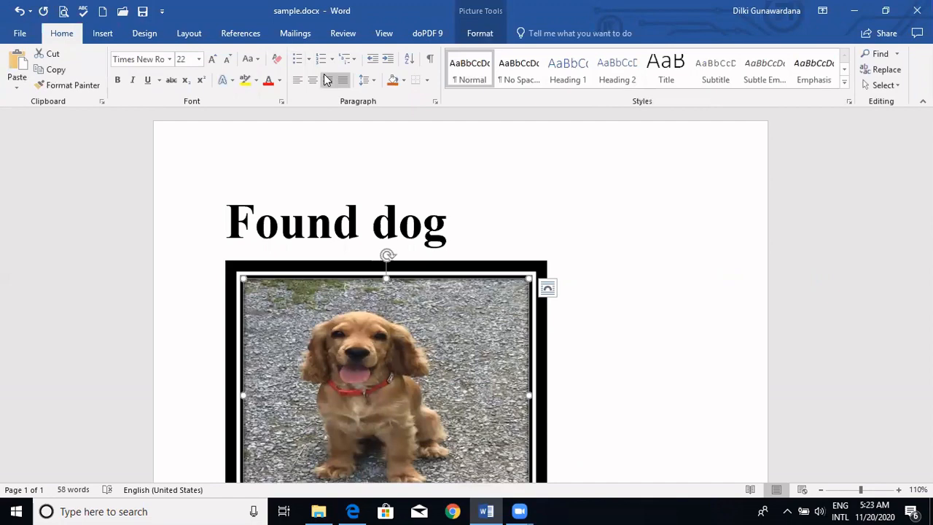
pyautogui.scroll(-4, 531, 142)
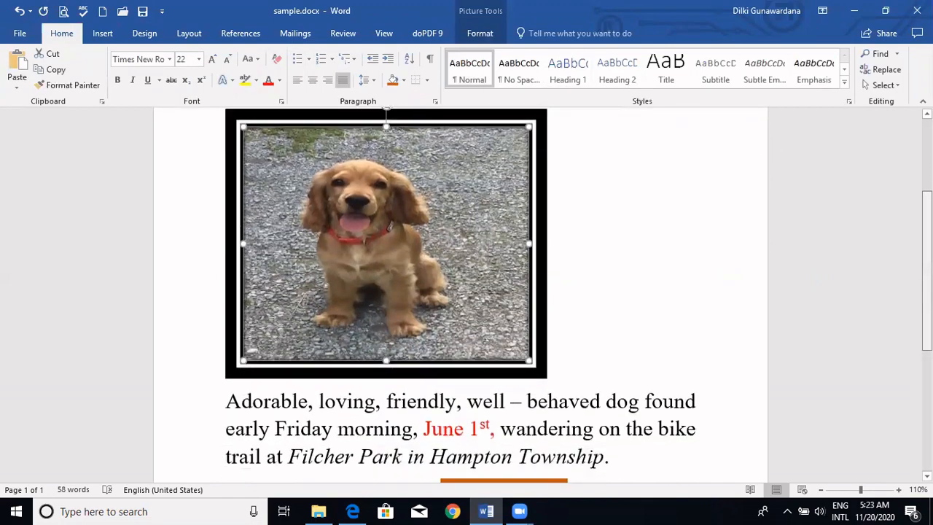
pyautogui.scroll(2, 531, 142)
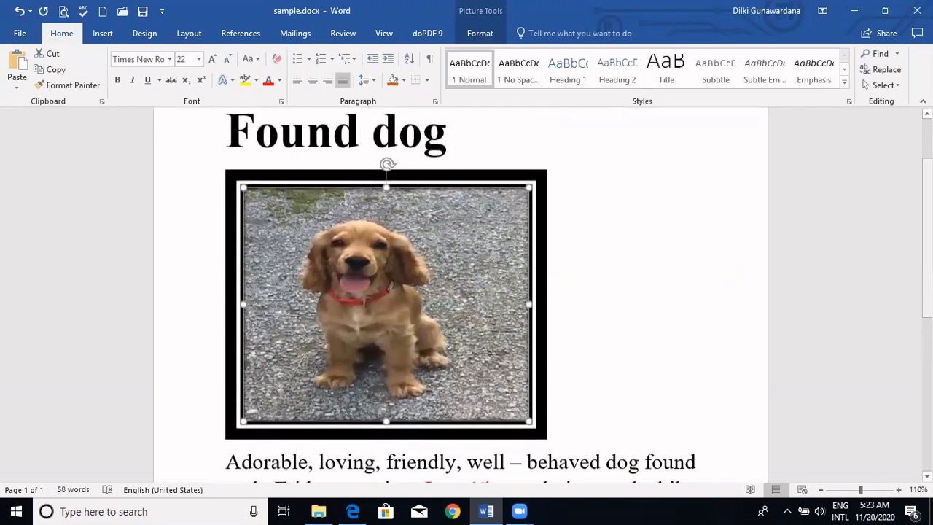
pyautogui.click(312, 80)
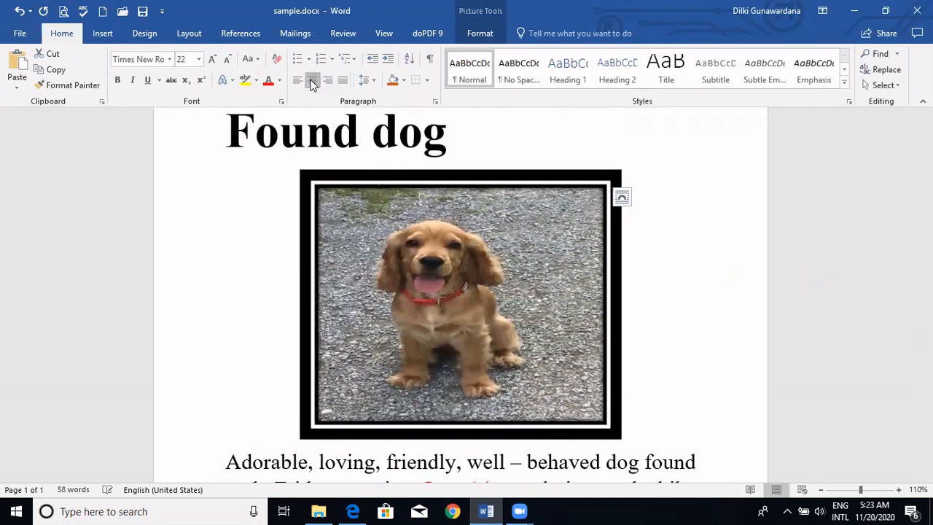
pyautogui.click(682, 261)
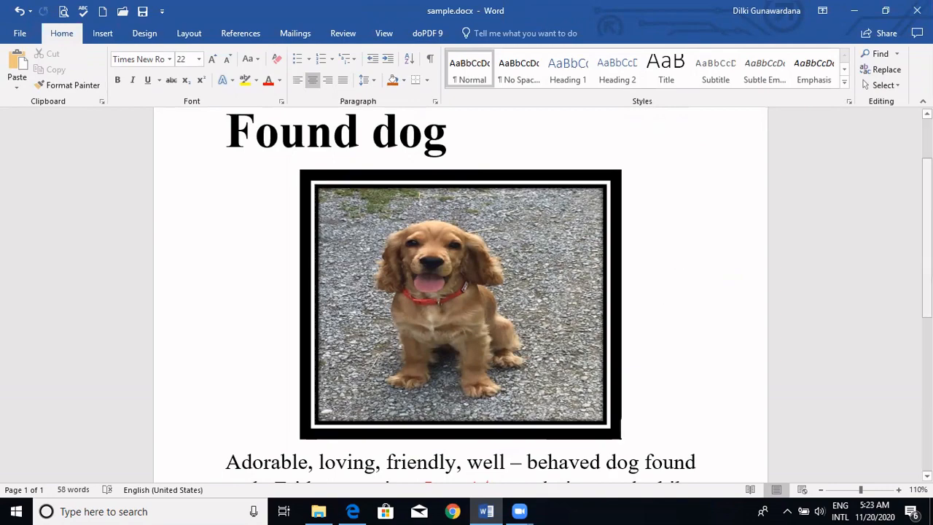
# - Add a page break after the closing line with the contact phone number to start a second page
pyautogui.scroll(-5, 593, 376)
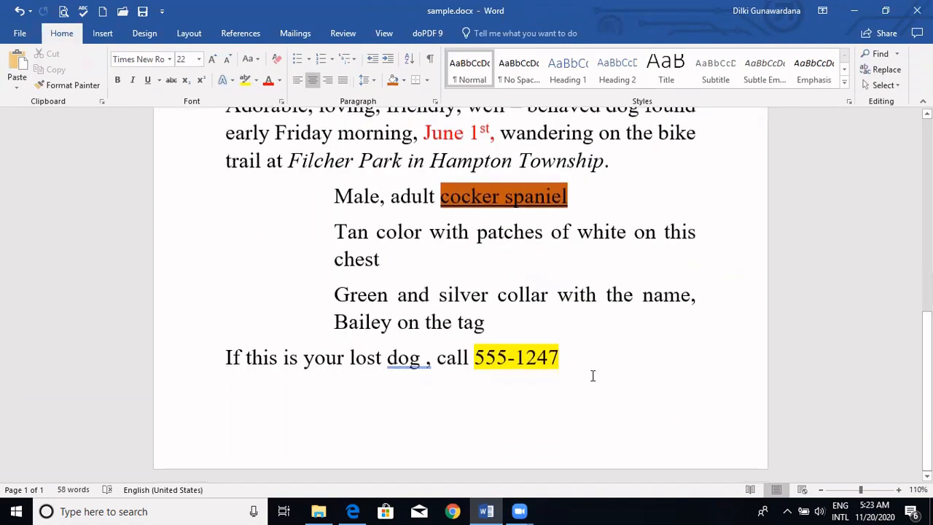
pyautogui.click(593, 368)
pyautogui.hotkey('ctrl', 'Return')
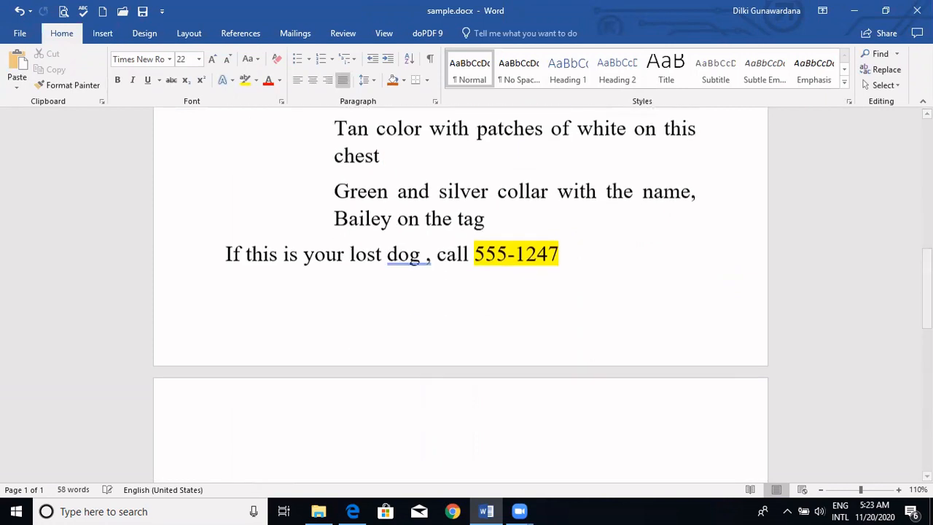
# - Try drawing a single-cell table about 2.15" wide and 0.53" high on the second page, and undo it
pyautogui.click(102, 33)
pyautogui.click(92, 88)
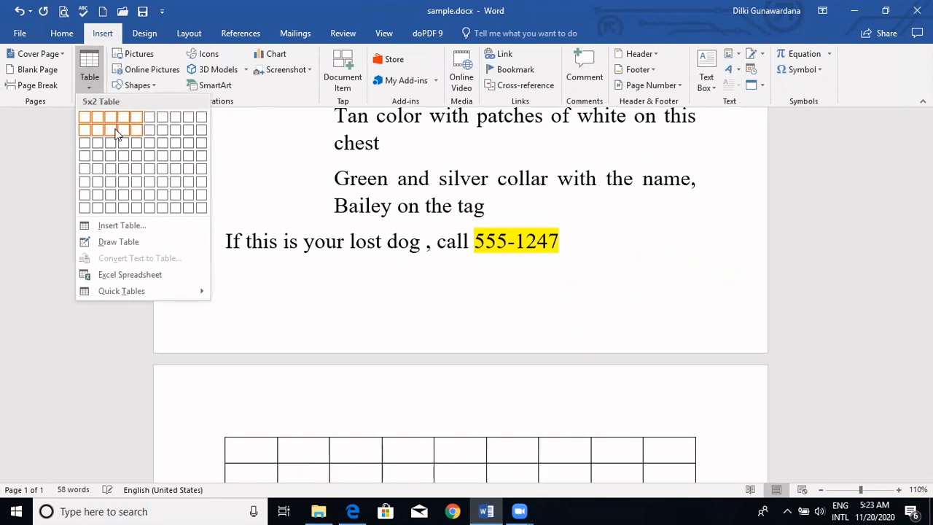
pyautogui.click(117, 242)
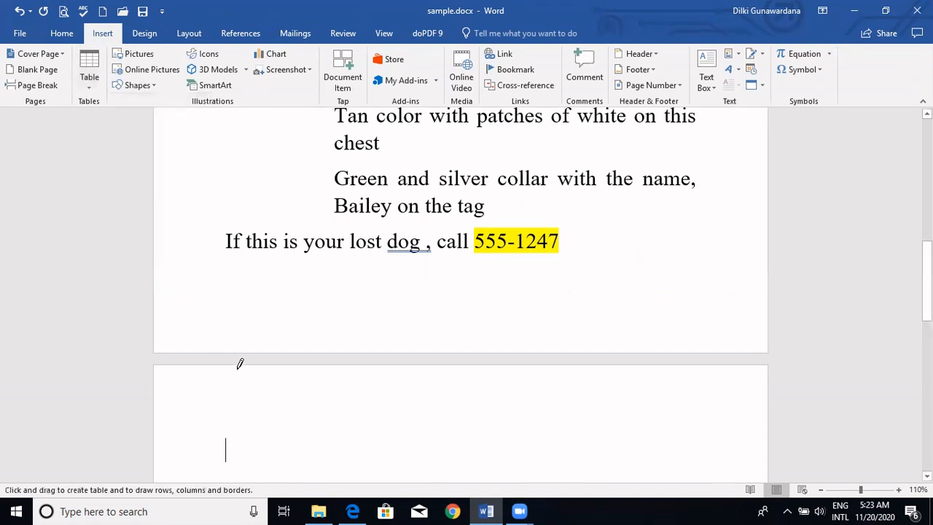
pyautogui.moveTo(235, 413); pyautogui.dragTo(391, 452)
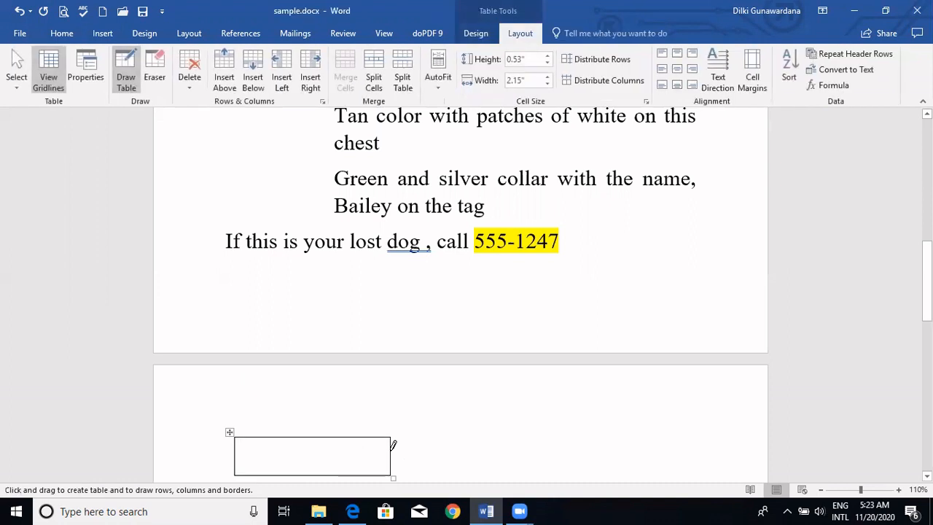
pyautogui.hotkey('ctrl', 'z')
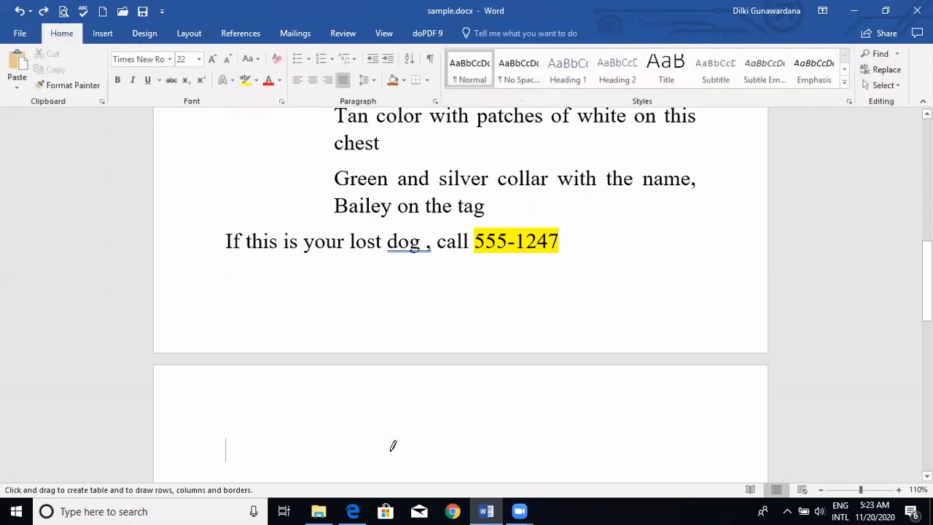
# - Examine the column, row and AutoFit settings for inserting a table, and close them without creating one
pyautogui.click(106, 35)
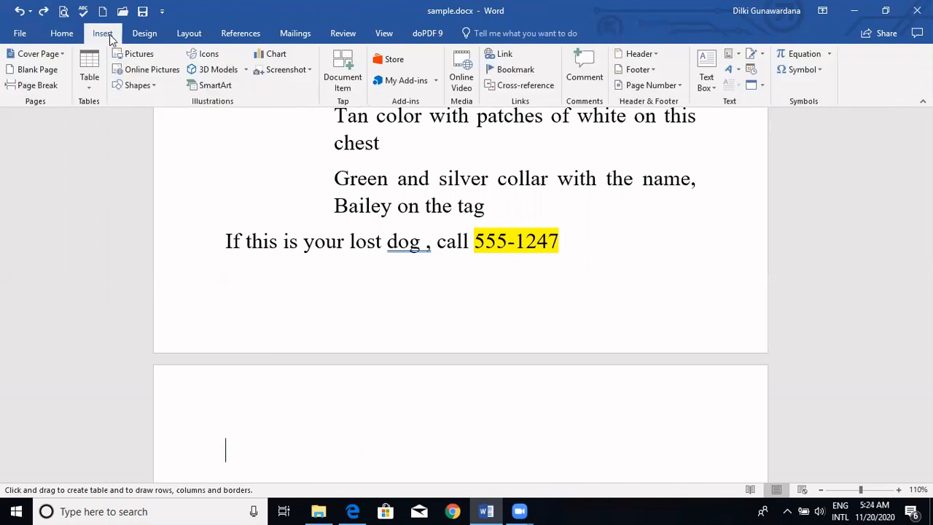
pyautogui.click(99, 83)
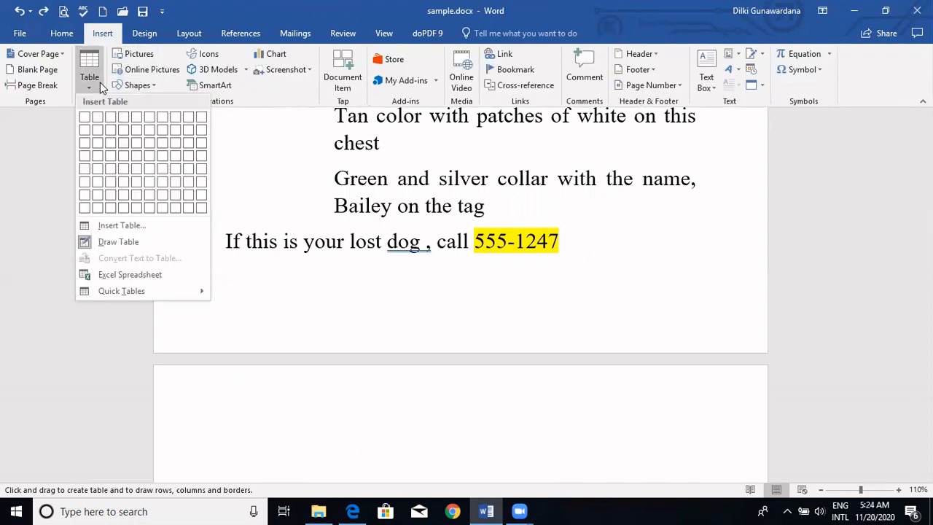
pyautogui.click(121, 226)
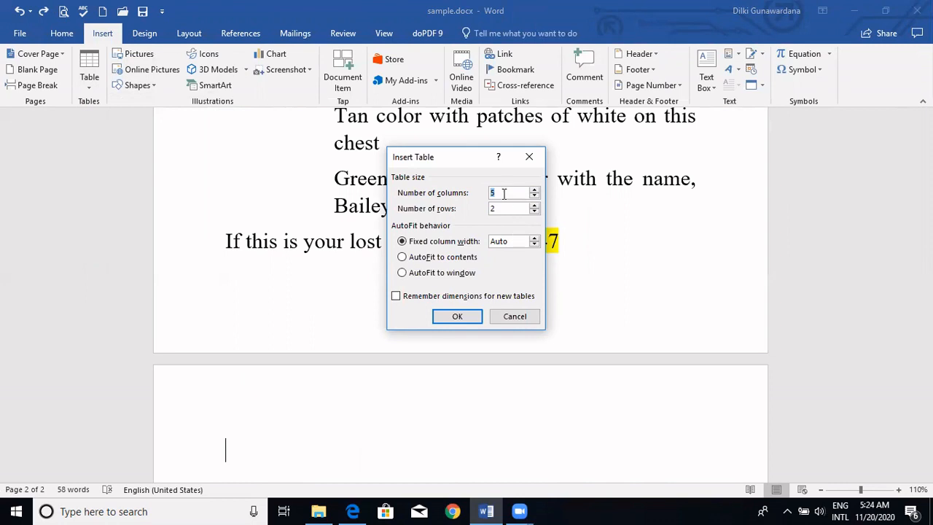
pyautogui.click(519, 317)
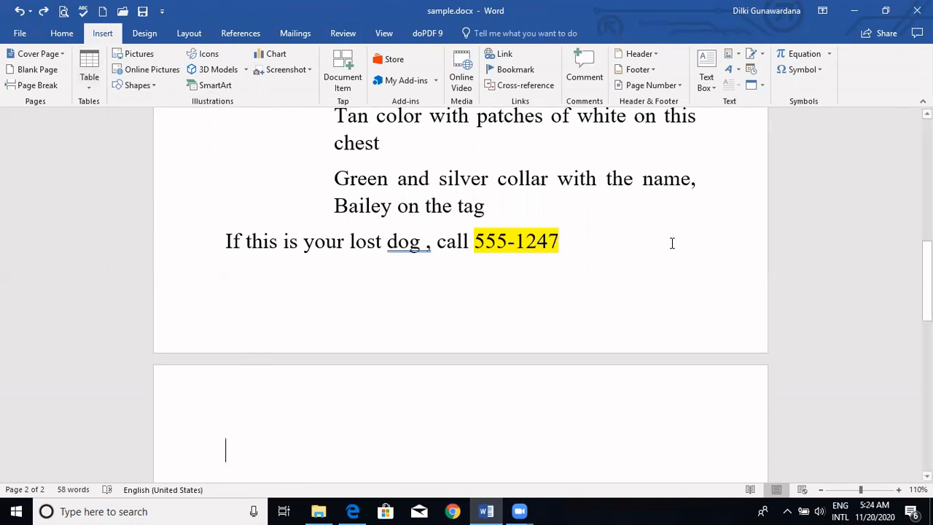
# - Insert WordArt in the orange outlined style on the second page with the text "Hi"
pyautogui.click(735, 70)
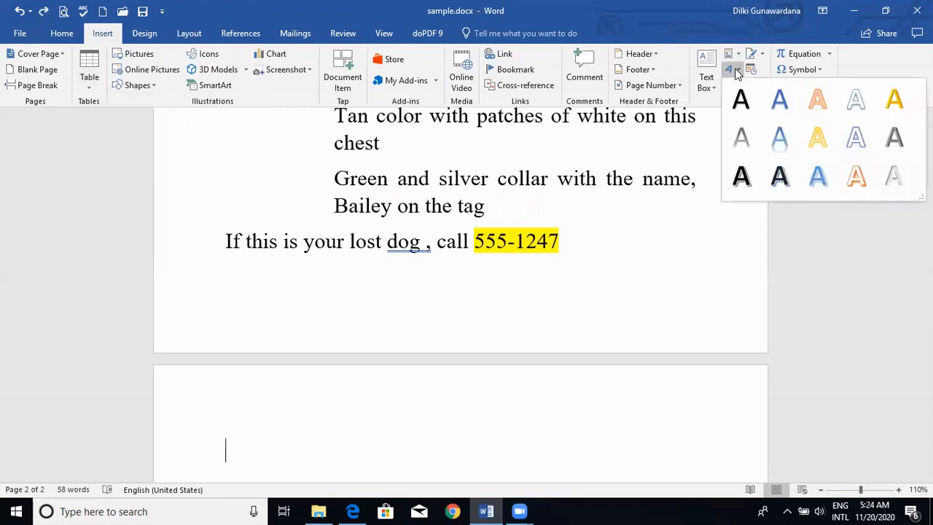
pyautogui.click(854, 176)
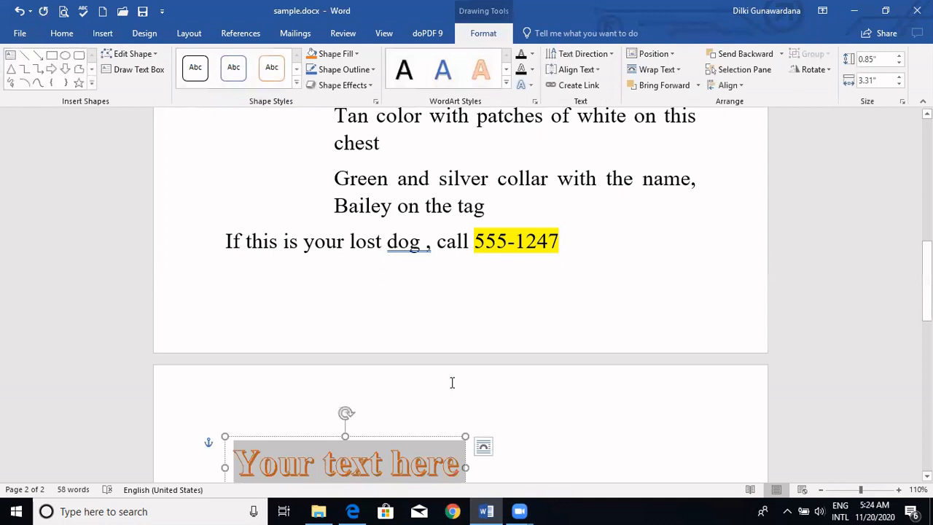
pyautogui.write('Hi')
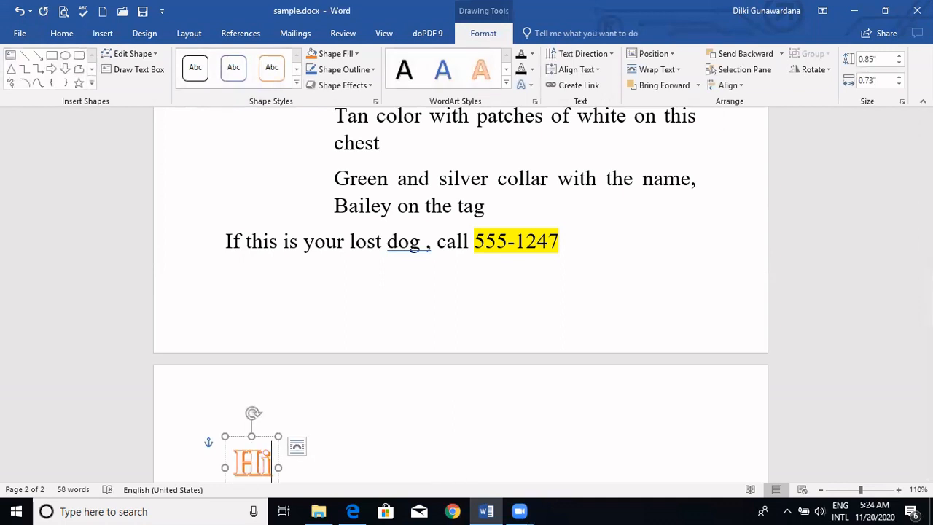
# - Rotate the "Hi" WordArt slightly clockwise and enlarge its box to about 2.14" wide and 1.07" high
pyautogui.moveTo(926, 284); pyautogui.dragTo(926, 298)
pyautogui.moveTo(252, 326); pyautogui.dragTo(270, 326)
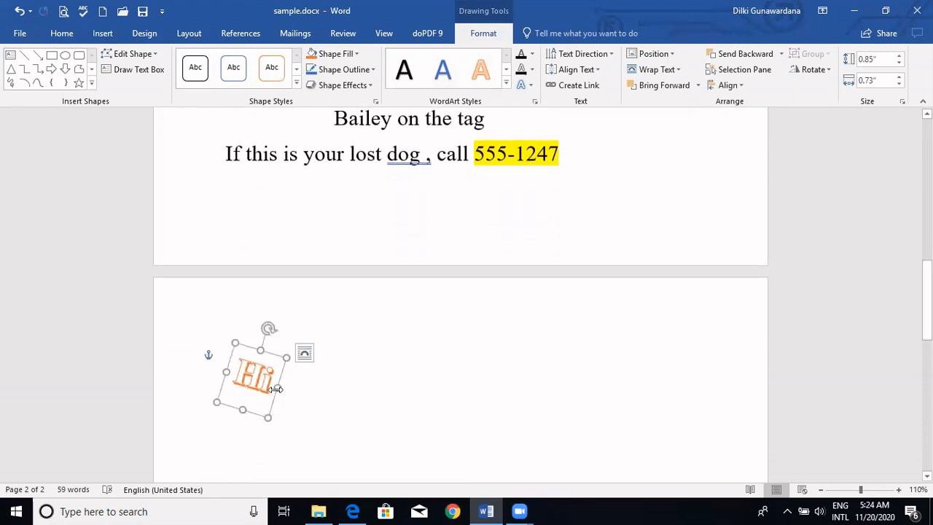
pyautogui.moveTo(277, 388); pyautogui.dragTo(378, 405)
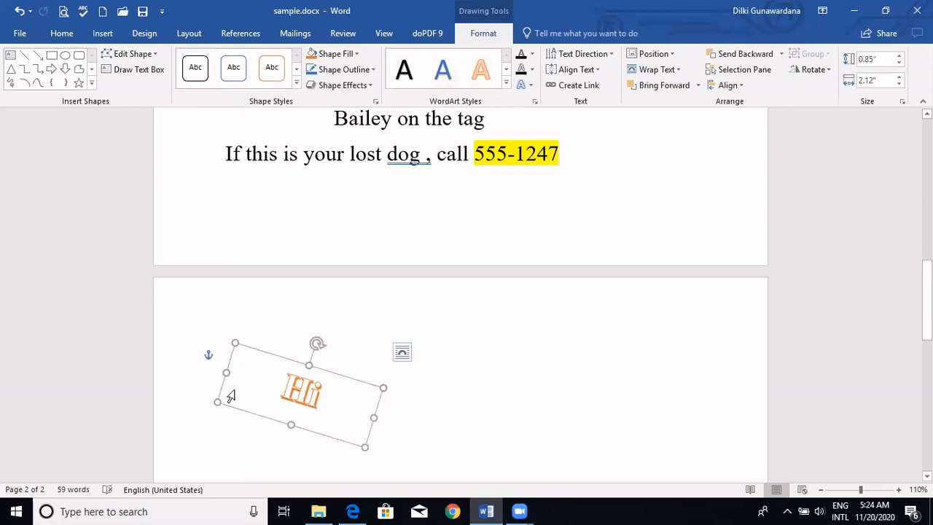
pyautogui.moveTo(218, 404); pyautogui.dragTo(211, 418)
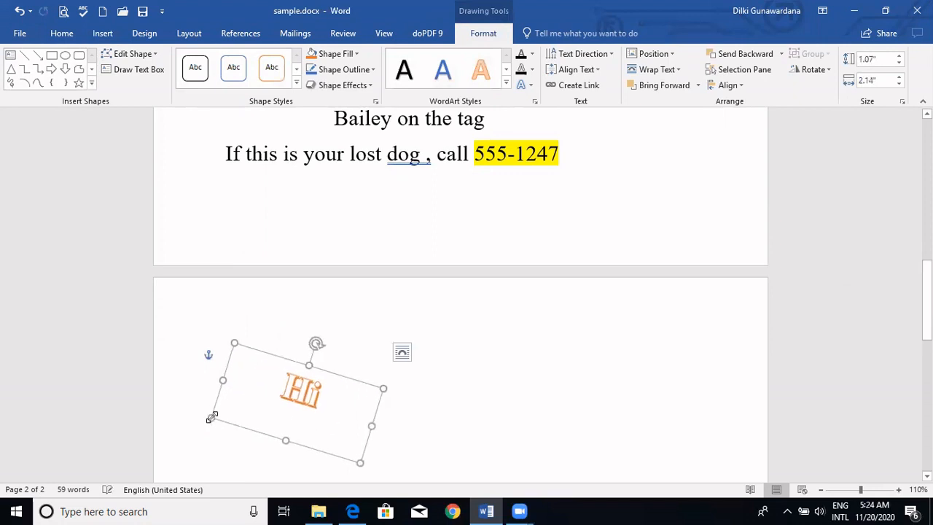
# - Undo the resizing, rotation and insertion of the "Hi" WordArt
pyautogui.hotkey('ctrl', 'z')
pyautogui.hotkey('ctrl', 'z')
pyautogui.hotkey('ctrl', 'z')
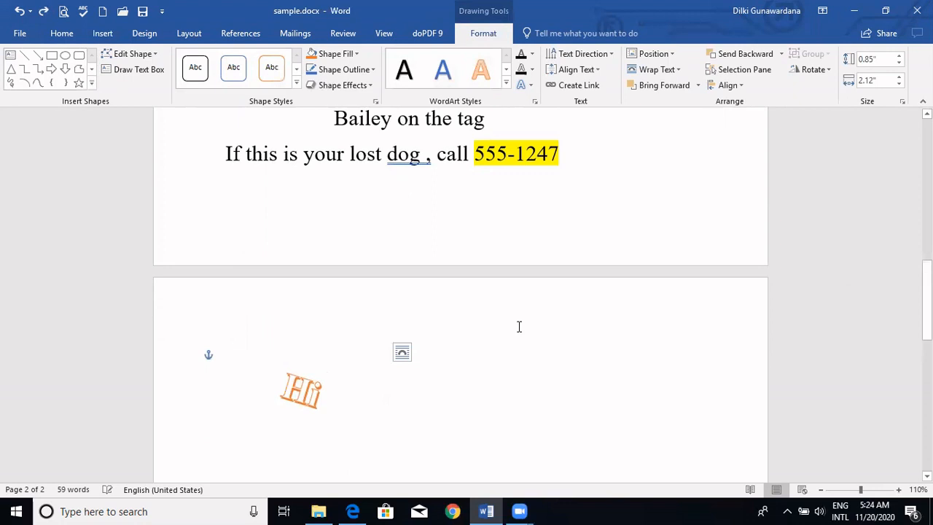
pyautogui.hotkey('ctrl', 'z')
pyautogui.hotkey('ctrl', 'z')
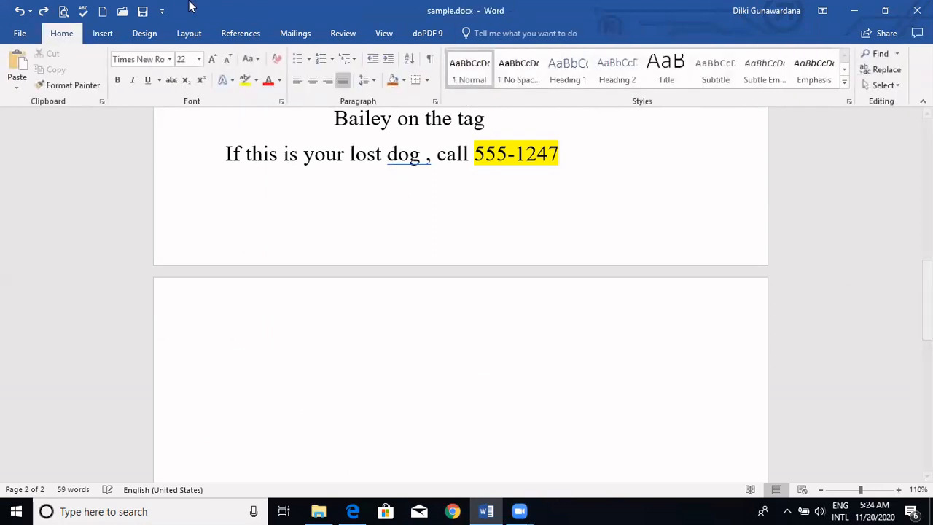
# - Draw a rectangle shape near the top of the blank second page
pyautogui.click(103, 35)
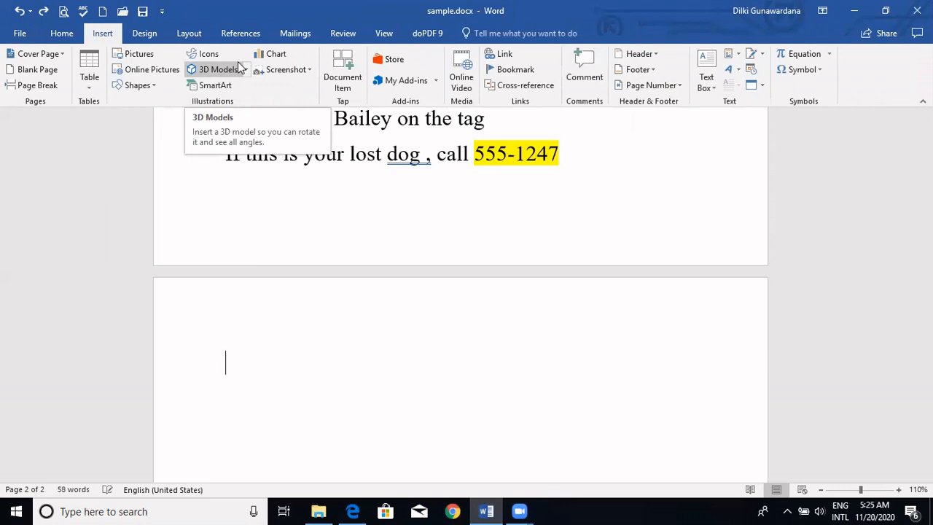
pyautogui.click(137, 85)
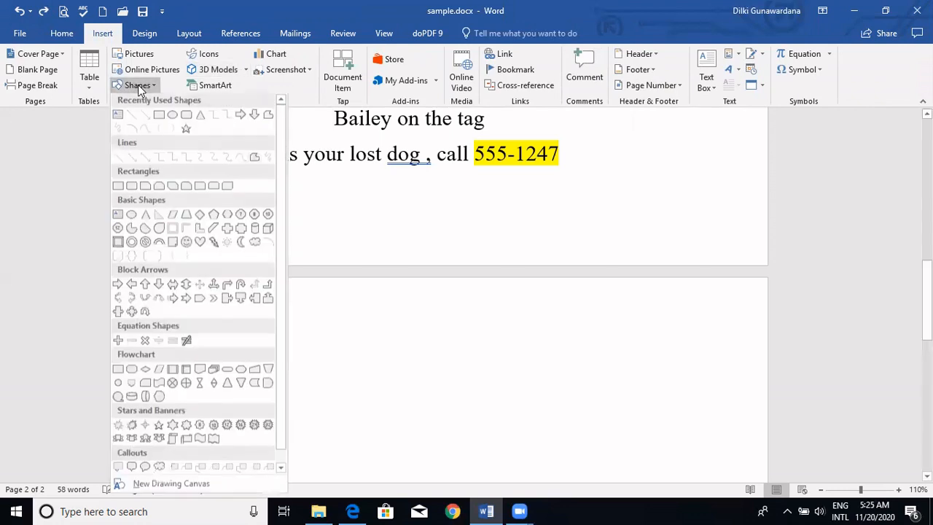
pyautogui.click(158, 116)
pyautogui.moveTo(261, 299); pyautogui.dragTo(426, 416)
pyautogui.click(437, 390)
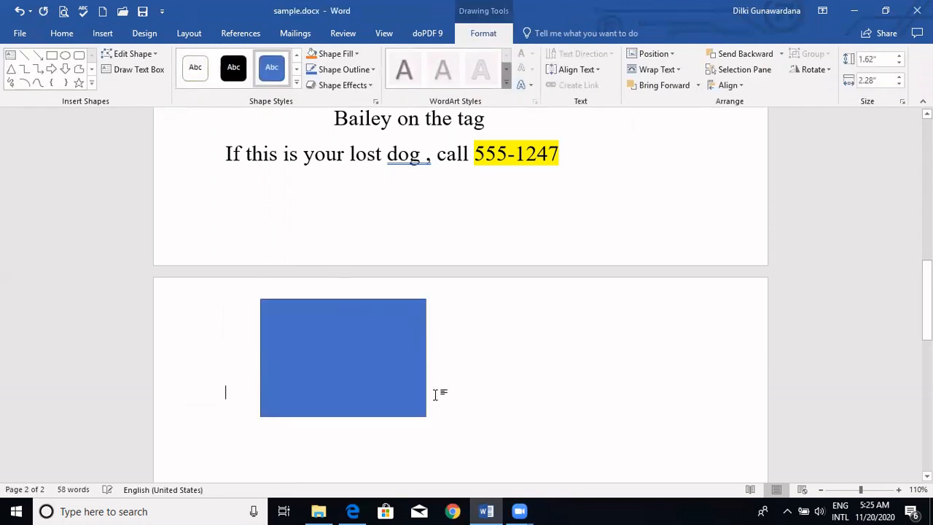
# - Change the rectangle's fill colour to white, keeping its outline
pyautogui.click(364, 376)
pyautogui.rightClick(363, 376)
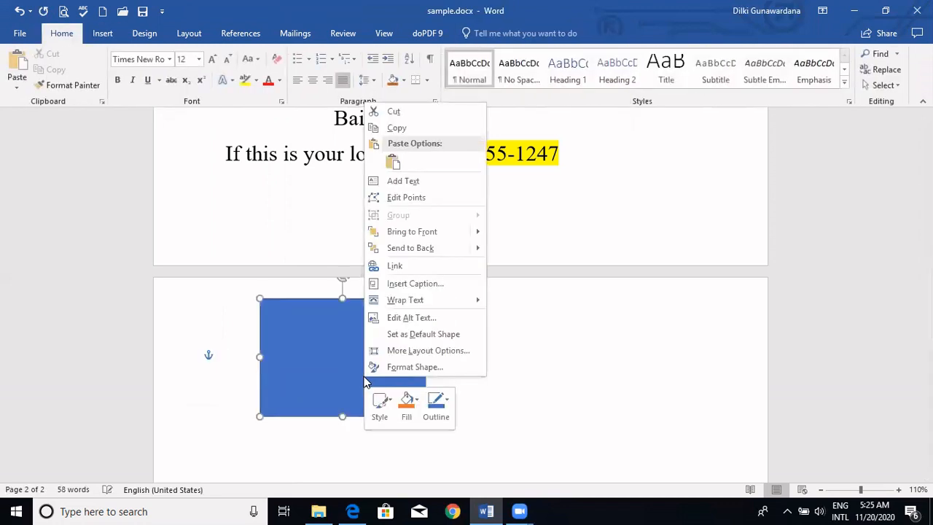
pyautogui.click(417, 400)
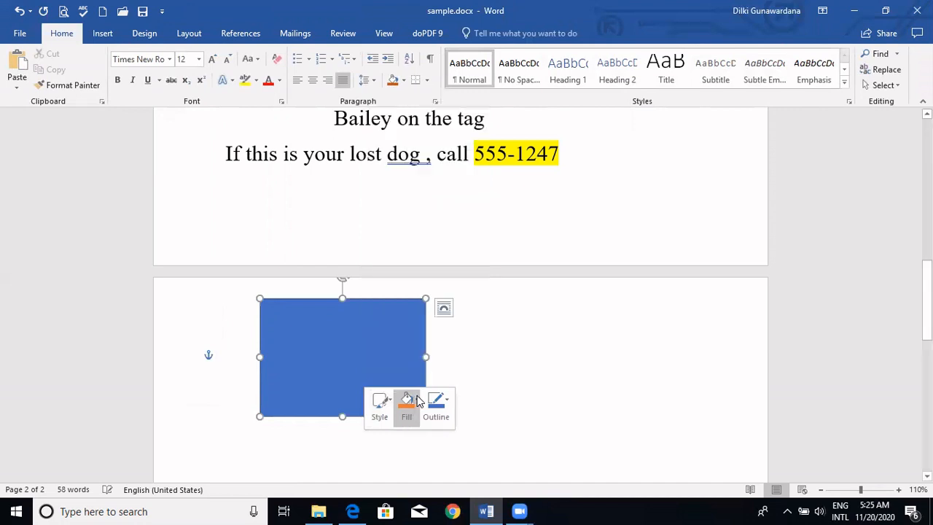
pyautogui.click(411, 315)
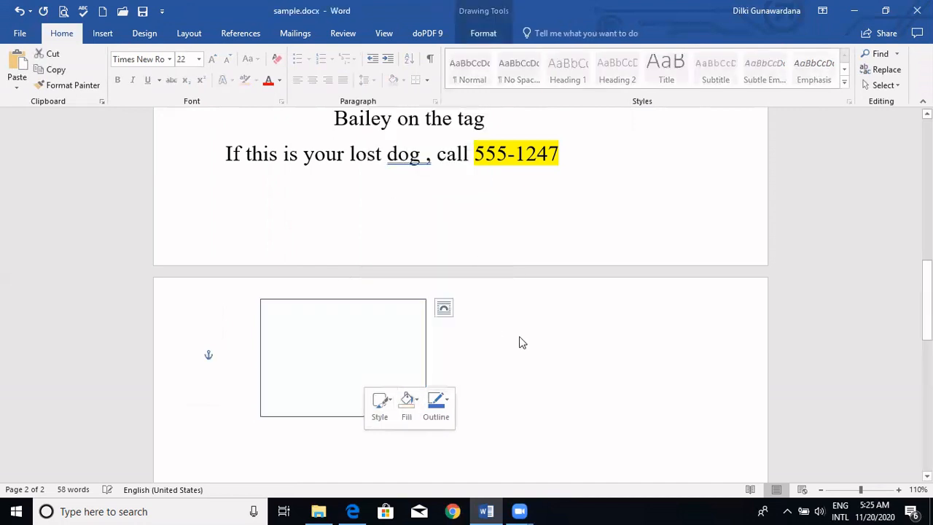
pyautogui.click(556, 358)
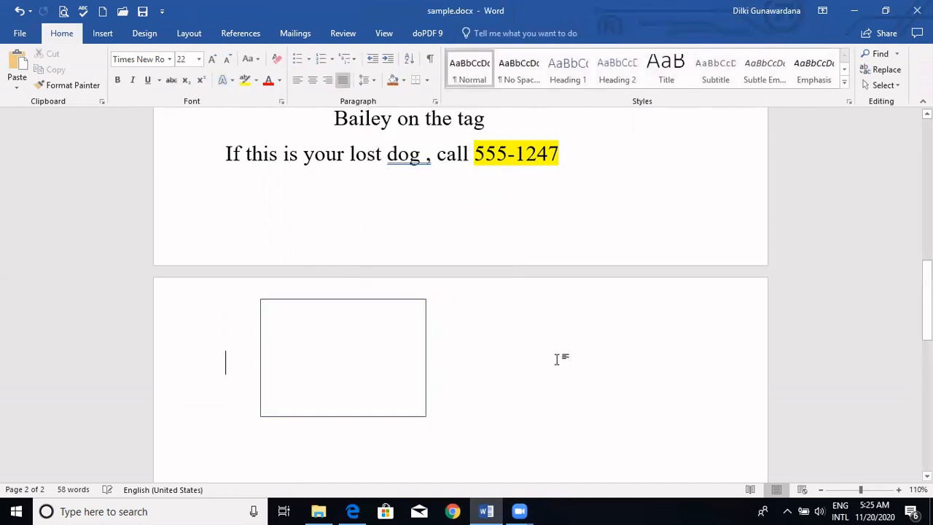
# - Undo the rectangle's fill change and its insertion
pyautogui.hotkey('ctrl', 'z')
pyautogui.hotkey('ctrl', 'z')
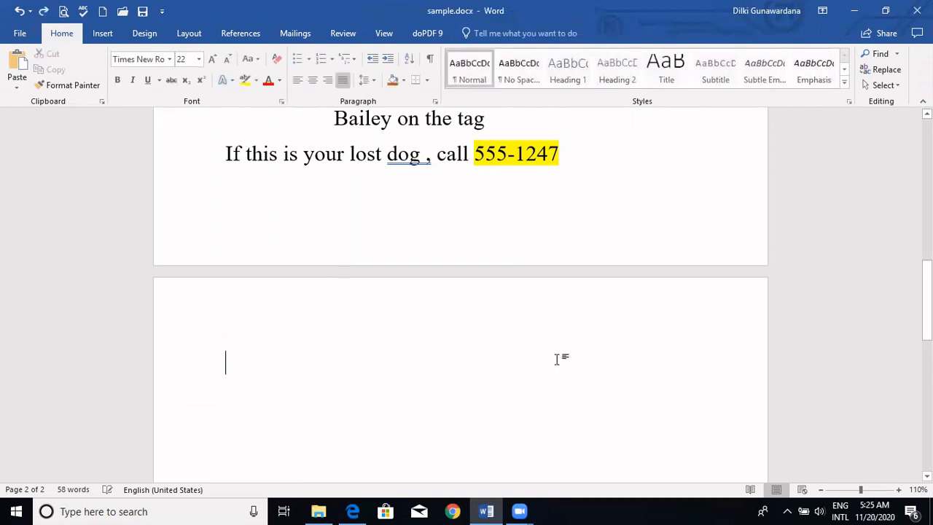
# - Insert a Vertical Box List SmartArt graphic from the List category on the second page
pyautogui.click(103, 34)
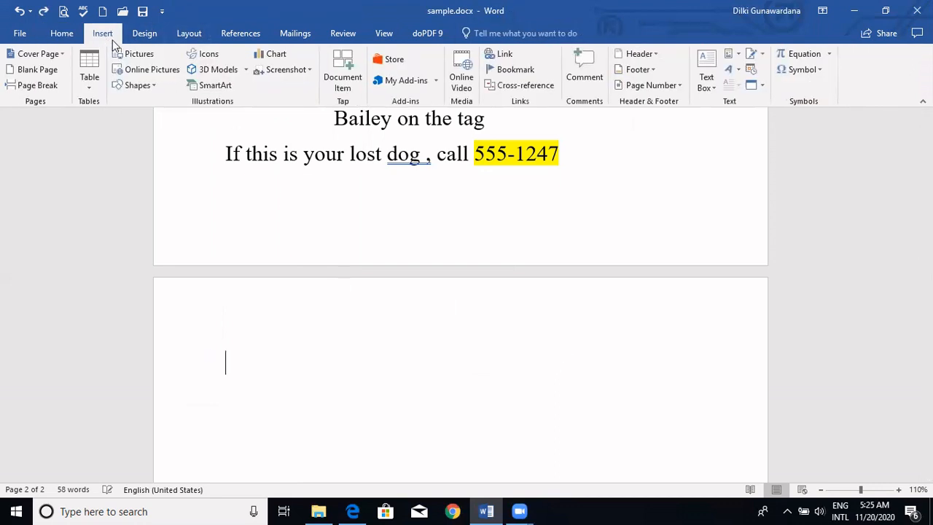
pyautogui.click(224, 90)
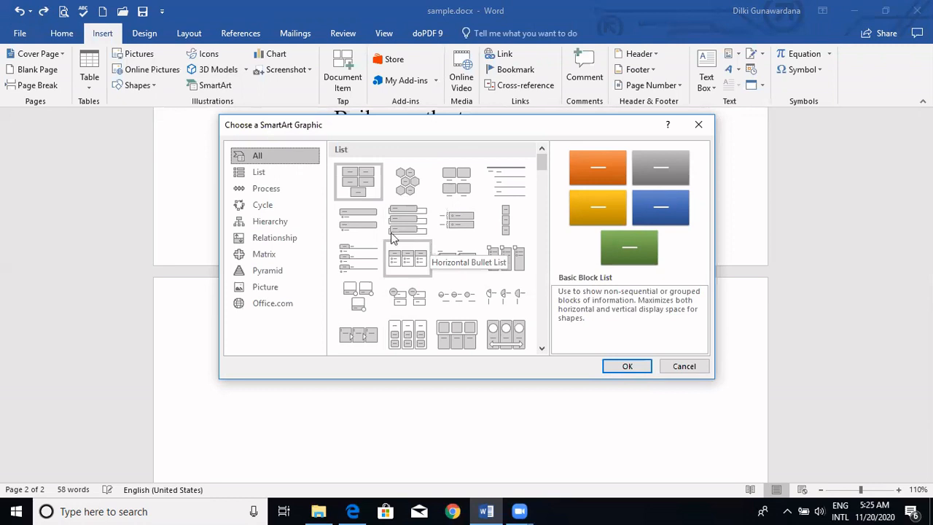
pyautogui.click(250, 175)
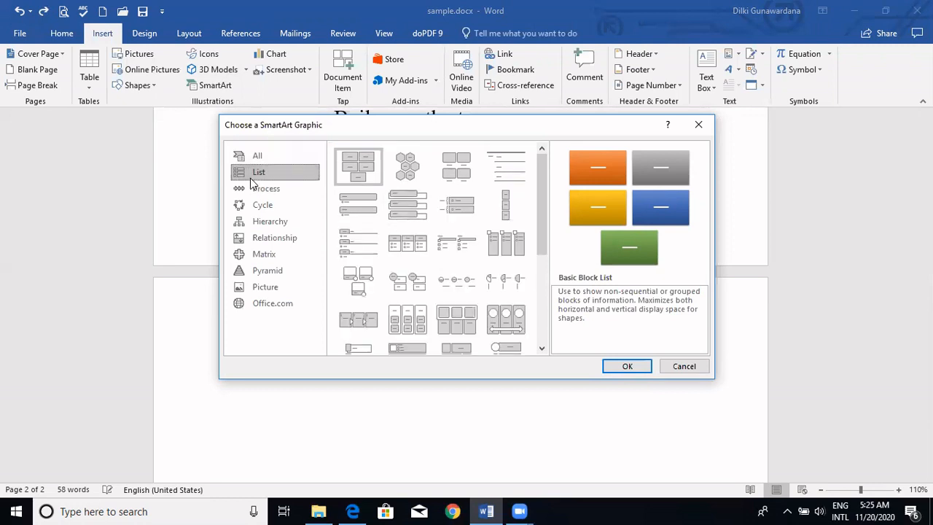
pyautogui.click(420, 206)
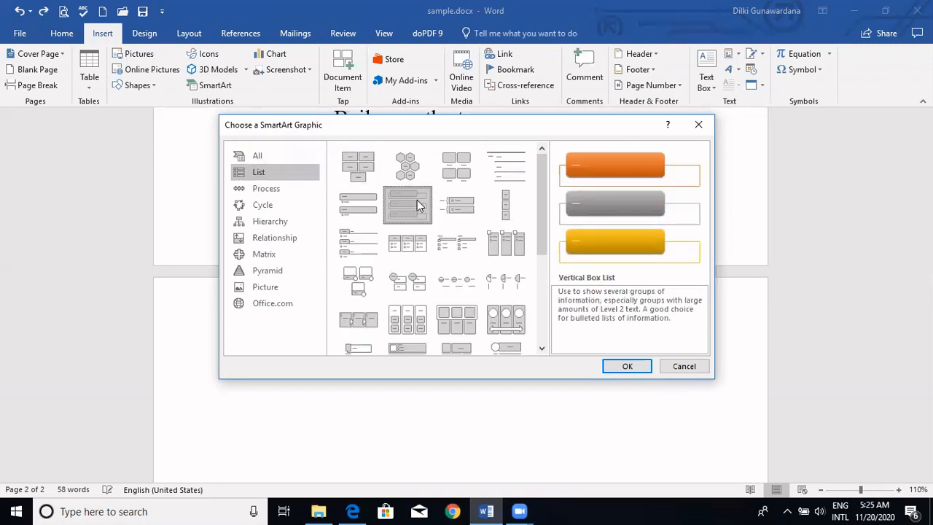
pyautogui.click(627, 367)
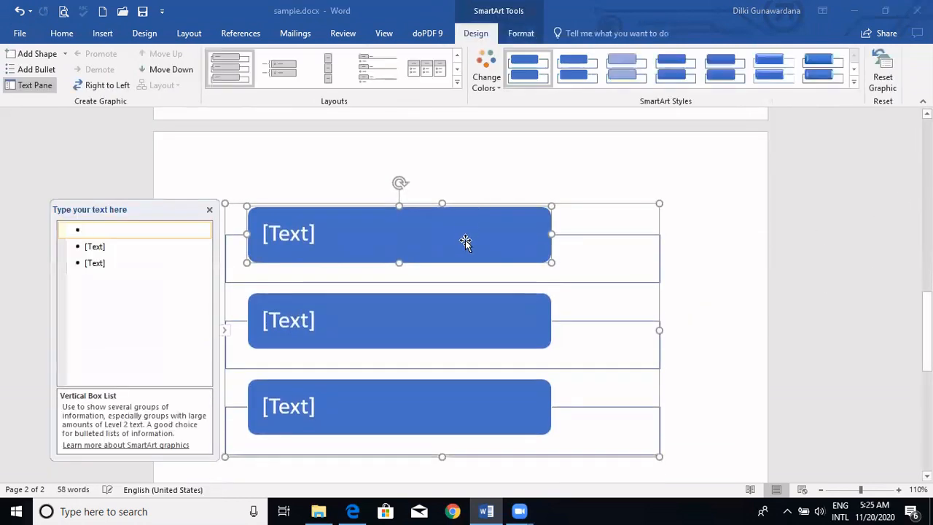
# - Fill the three SmartArt boxes with the texts "Car", "Lorry" and "Van", and deselect the graphic
pyautogui.write('C')
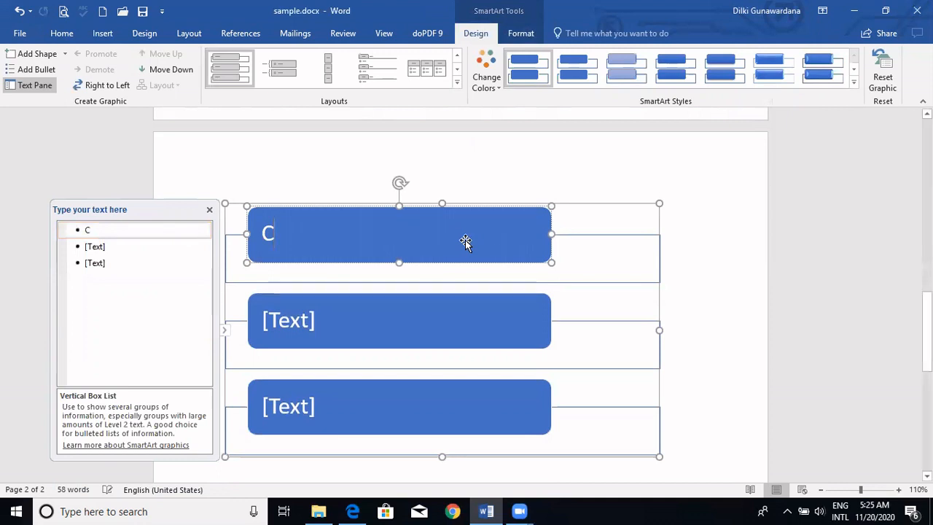
pyautogui.write('ar')
pyautogui.click(434, 319)
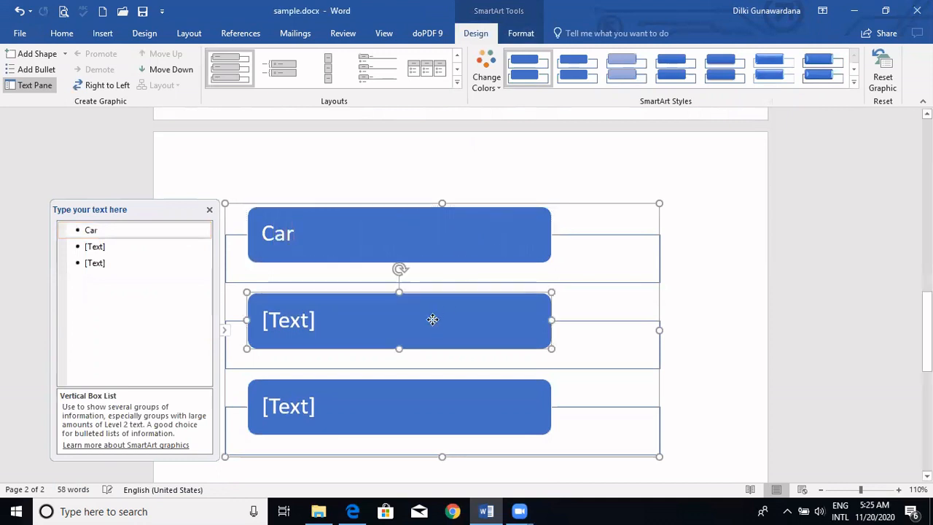
pyautogui.write('Lorry')
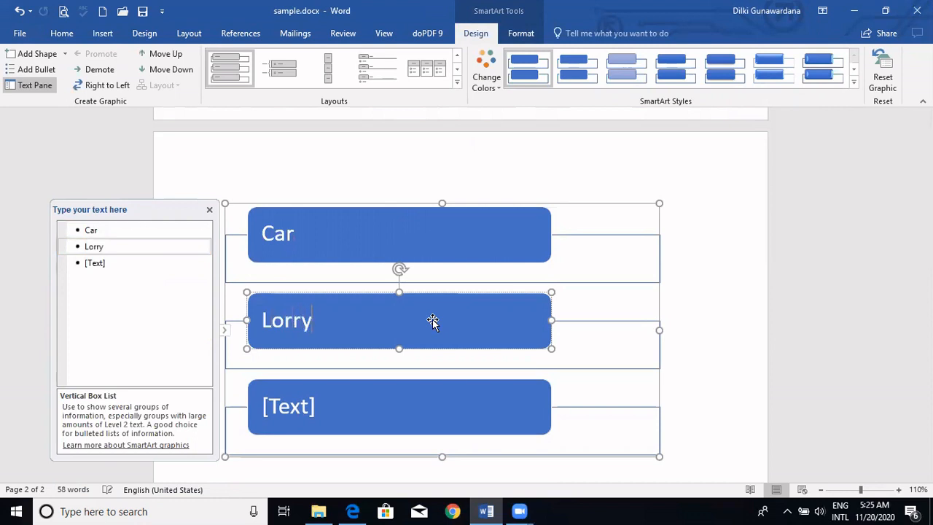
pyautogui.click(396, 416)
pyautogui.write('van')
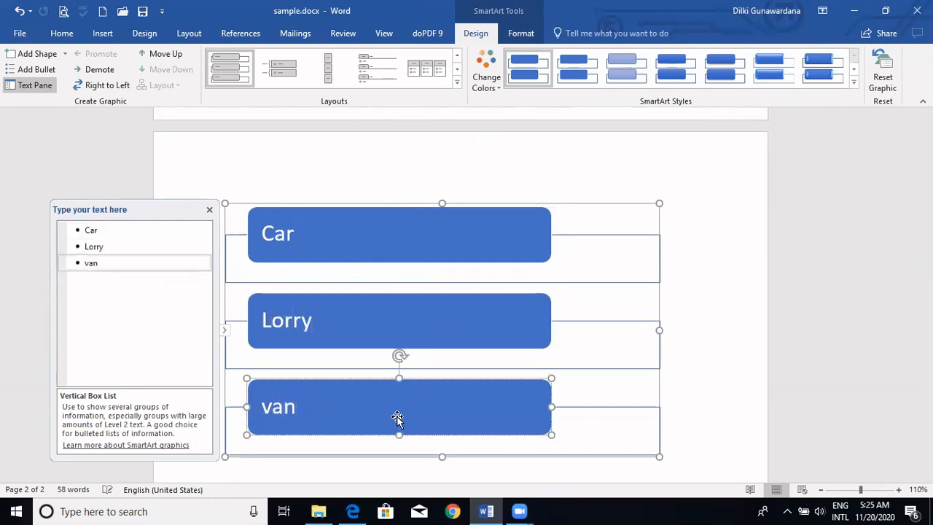
pyautogui.press('BackSpace')
pyautogui.press('BackSpace')
pyautogui.press('BackSpace')
pyautogui.write('Van')
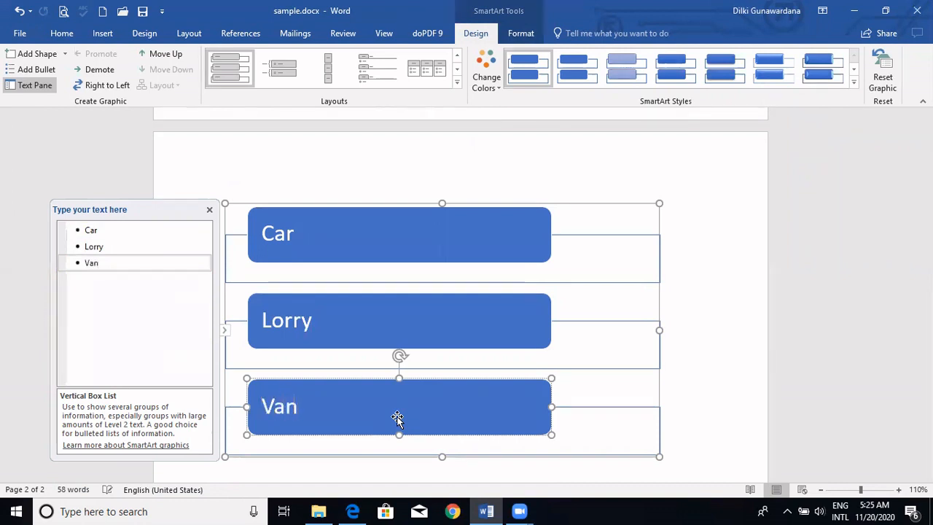
pyautogui.click(500, 173)
pyautogui.click(714, 274)
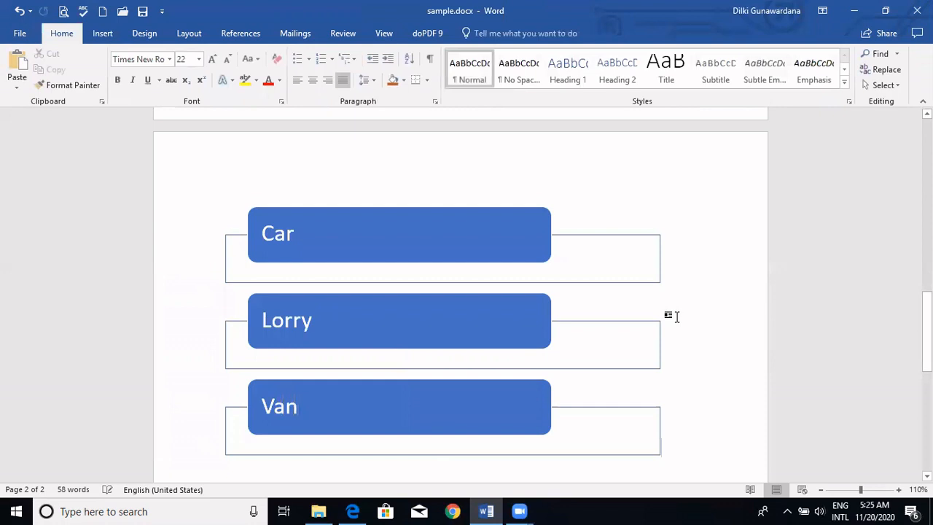
# - Undo the SmartArt edits and insertion along with the added second page
pyautogui.hotkey('ctrl', 'z')
pyautogui.hotkey('ctrl', 'z')
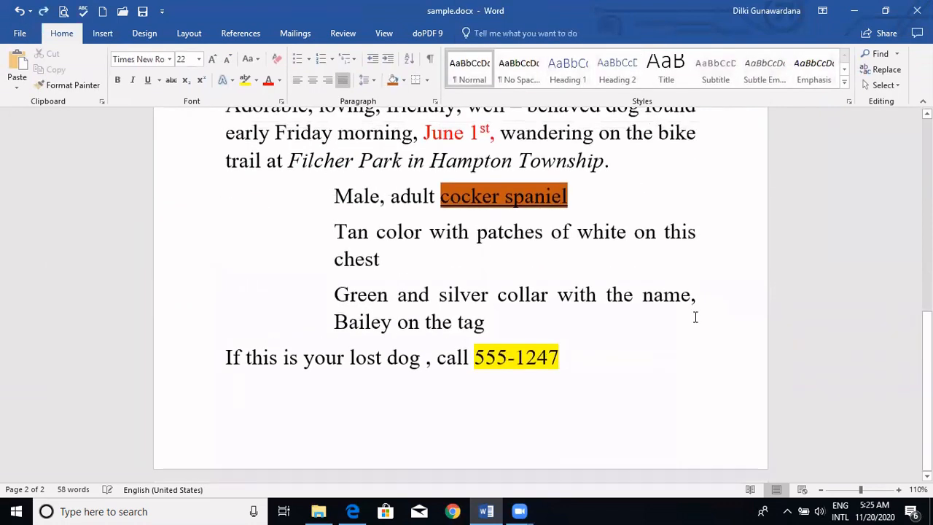
# - Switch to the textbook in Edge, review the Insert objects diagram and the chapter Summary, and return to sample.docx in Word
pyautogui.click(352, 510)
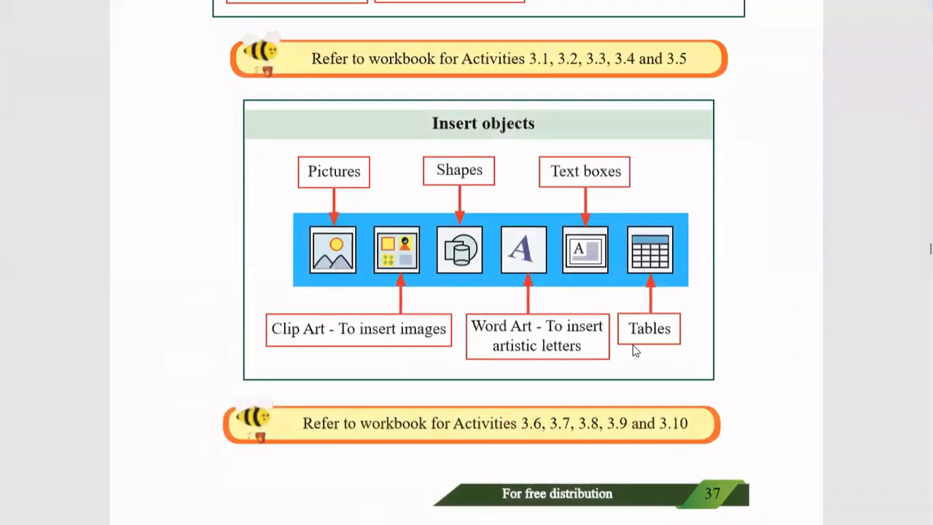
pyautogui.scroll(-4, 633, 350)
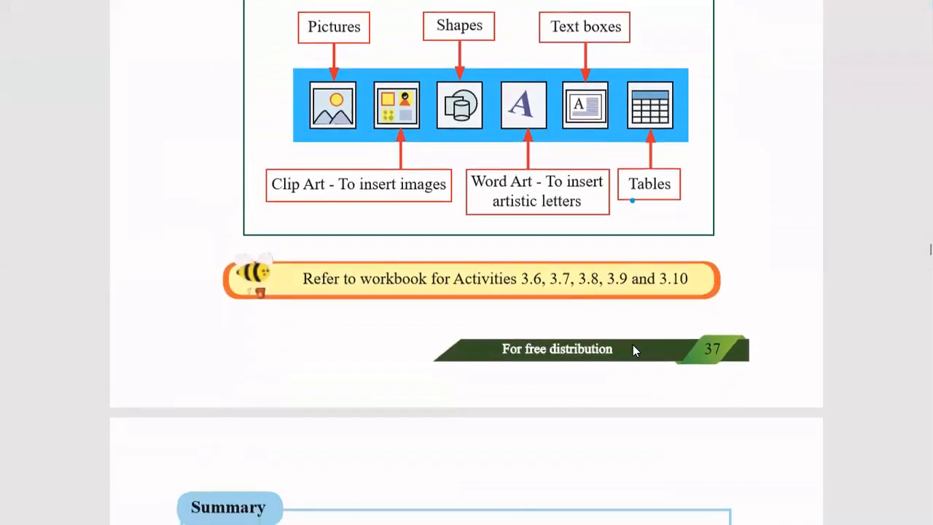
pyautogui.scroll(-4, 633, 350)
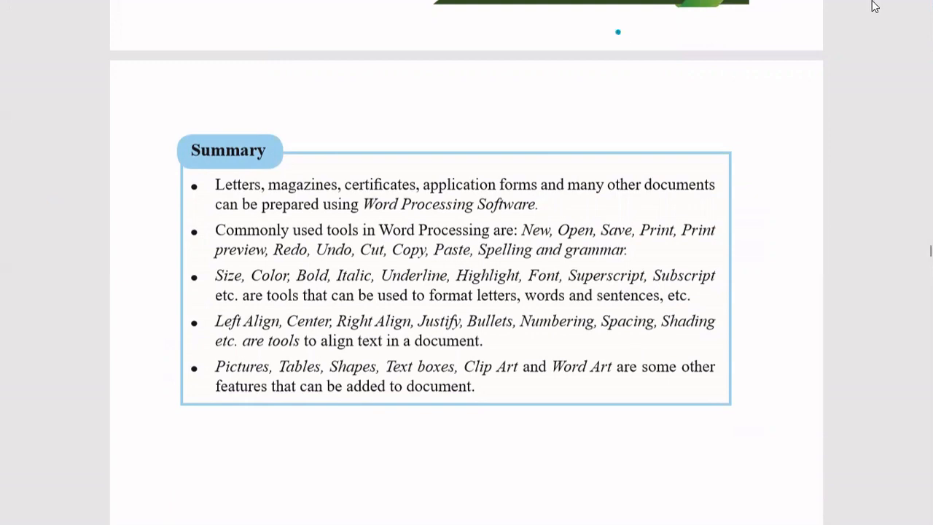
pyautogui.moveTo(875, 4)
pyautogui.click(851, 13)
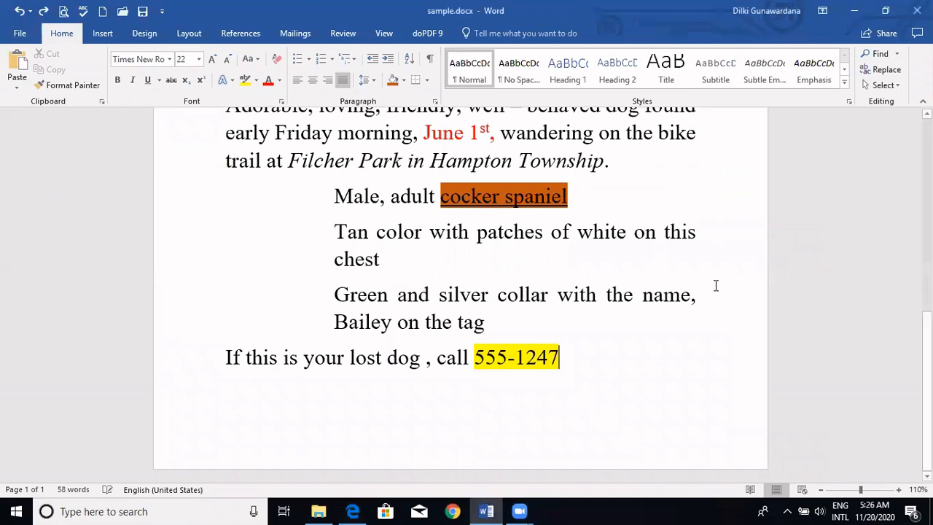
pyautogui.scroll(4, 705, 292)
pyautogui.scroll(3, 461, 295)
pyautogui.scroll(-6, 461, 295)
pyautogui.scroll(6, 461, 295)
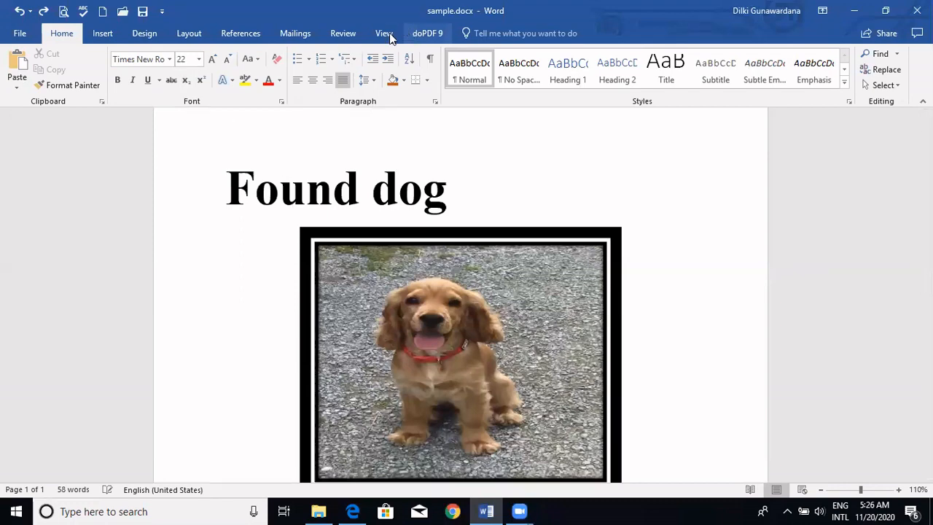
pyautogui.click(95, 33)
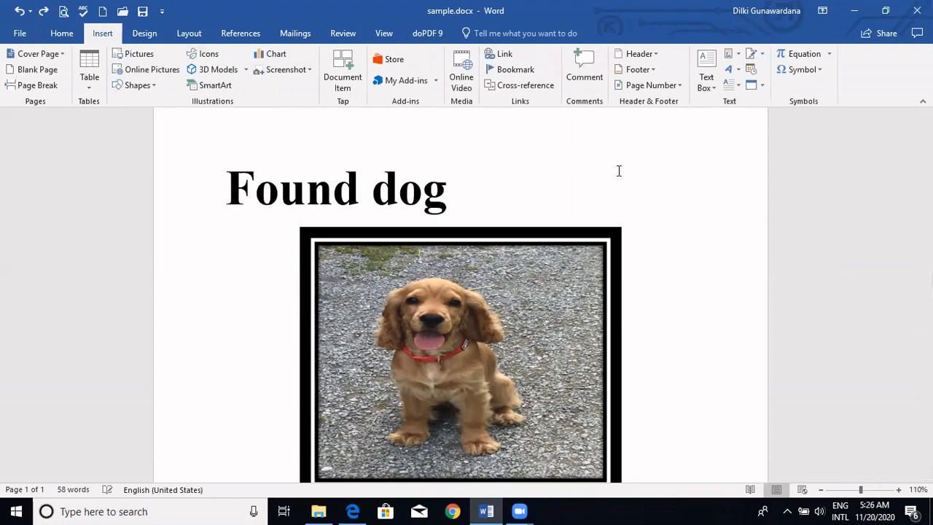
# - Apply a custom page border with the asterisk-shaped flower art to the whole document
pyautogui.click(145, 34)
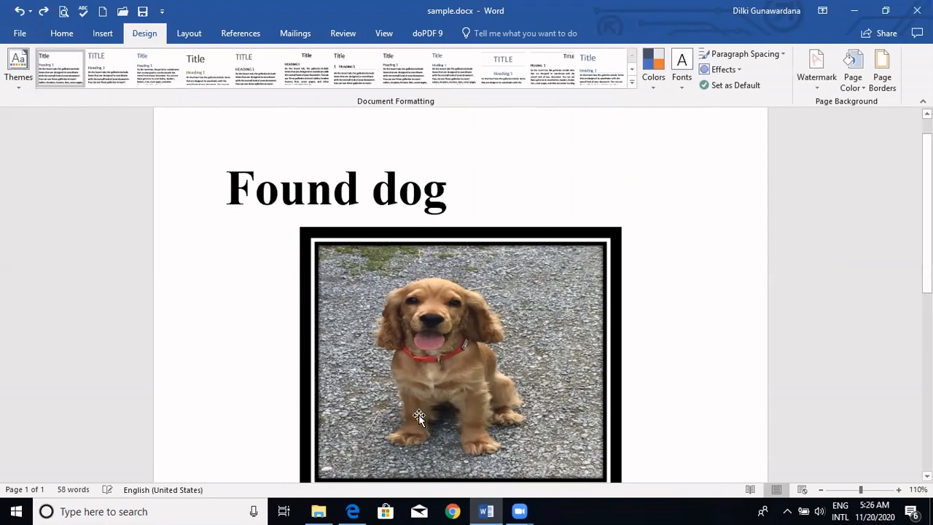
pyautogui.click(880, 87)
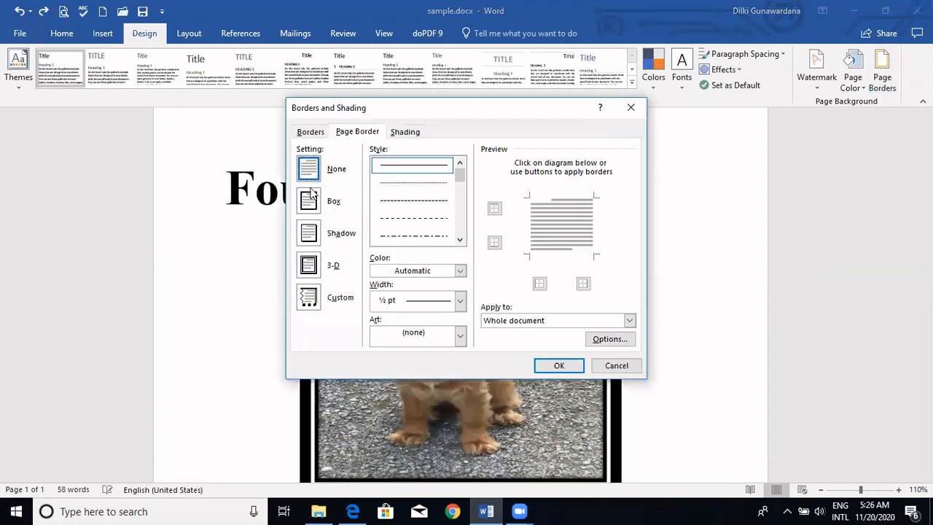
pyautogui.click(309, 299)
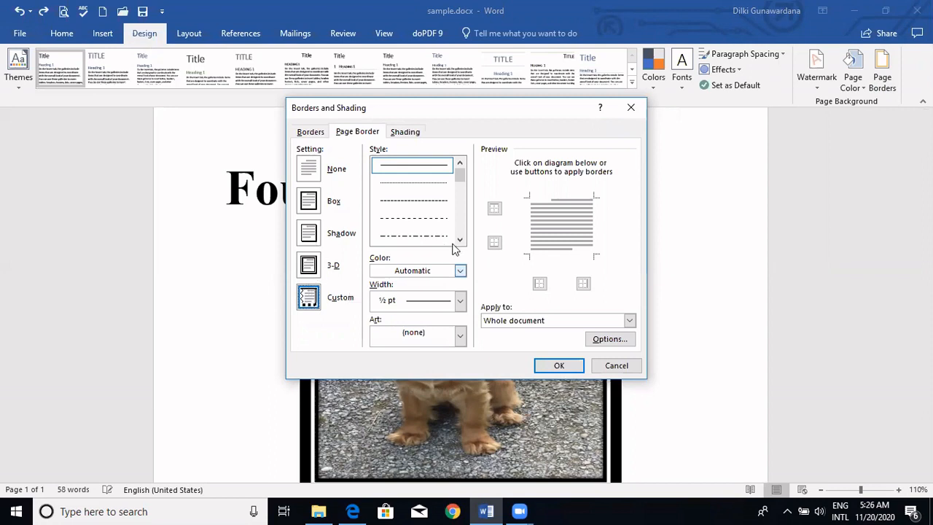
pyautogui.click(460, 335)
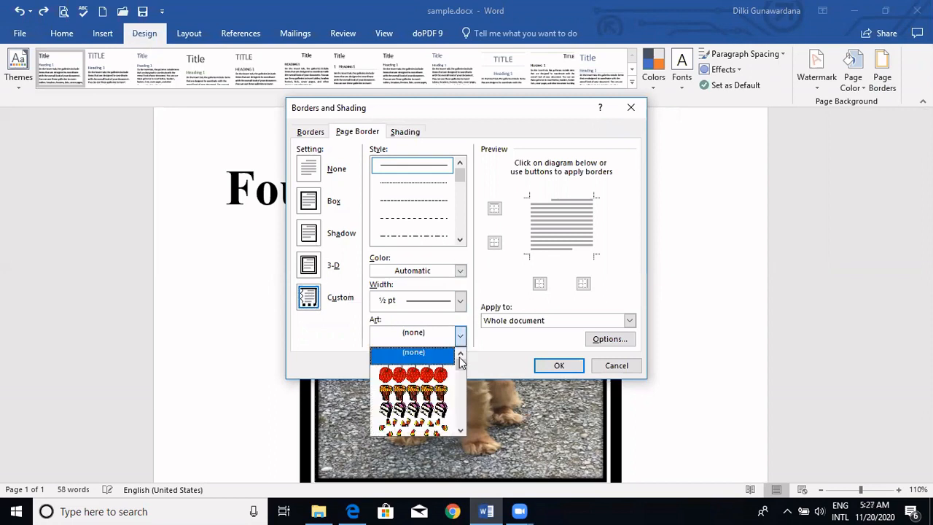
pyautogui.moveTo(459, 368); pyautogui.dragTo(461, 388)
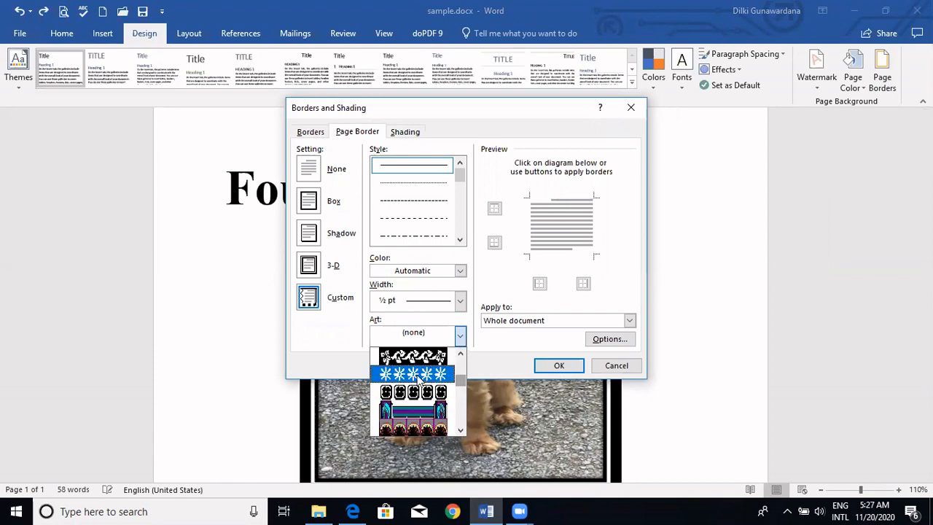
pyautogui.click(417, 374)
pyautogui.click(557, 366)
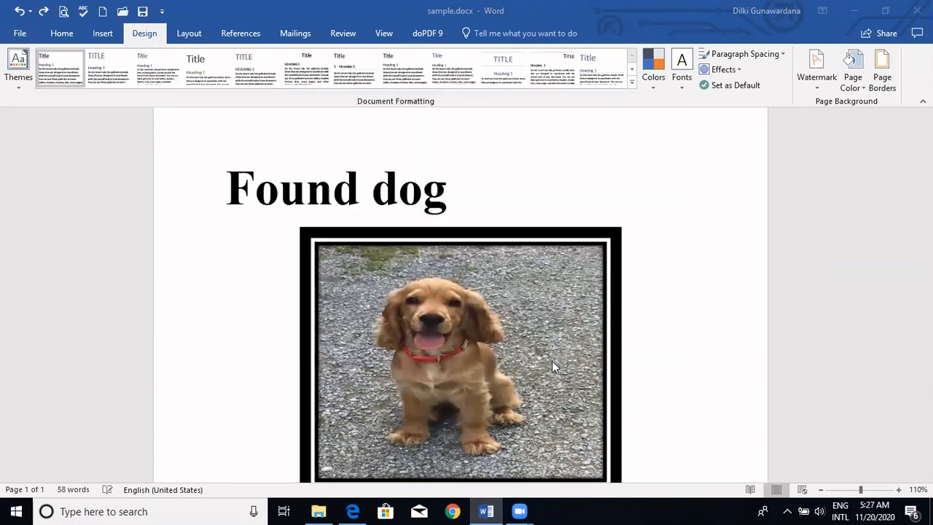
pyautogui.moveTo(927, 351); pyautogui.dragTo(927, 198)
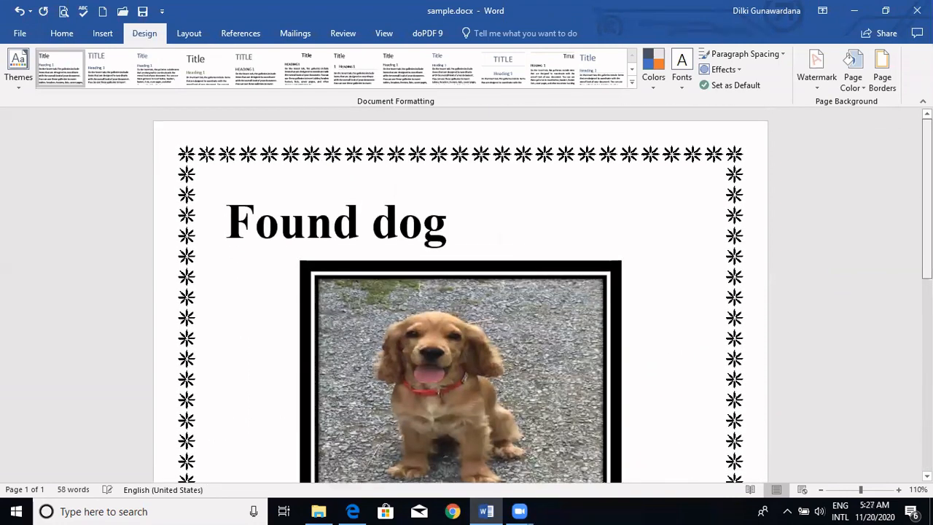
# - Set the page colour to the lightest green theme colour
pyautogui.click(862, 89)
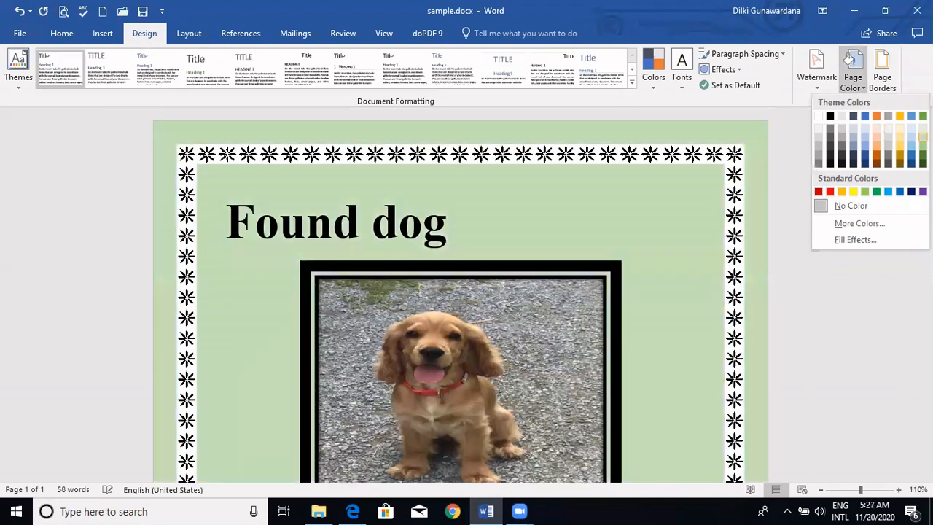
pyautogui.click(923, 128)
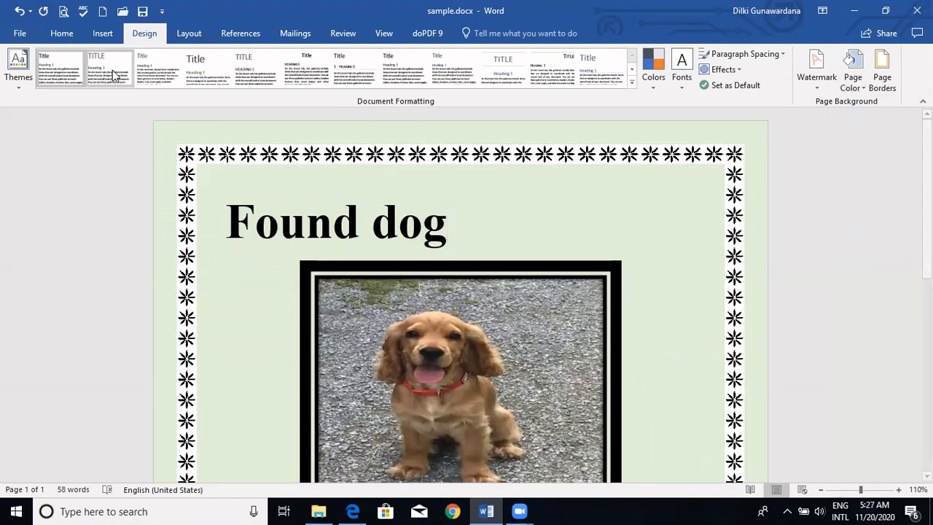
# - Check the page in the print preview and return to the document
pyautogui.click(25, 38)
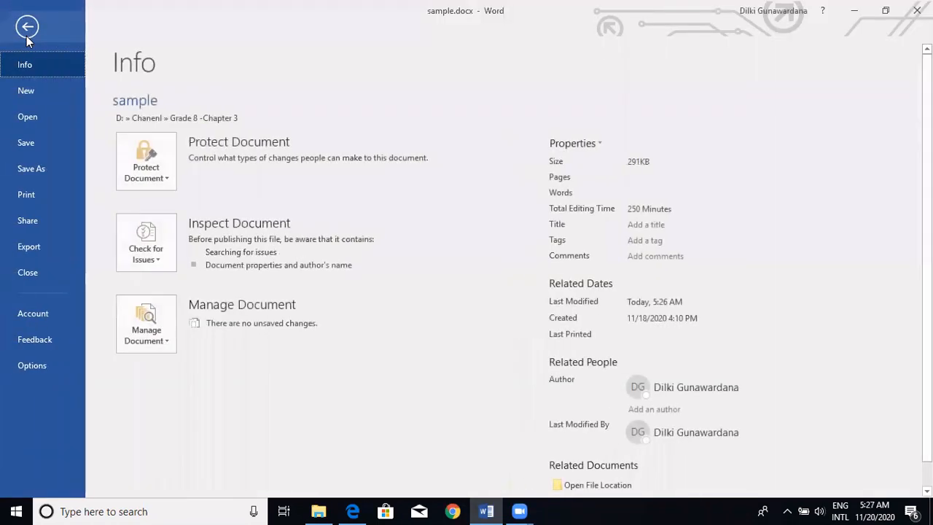
pyautogui.click(25, 29)
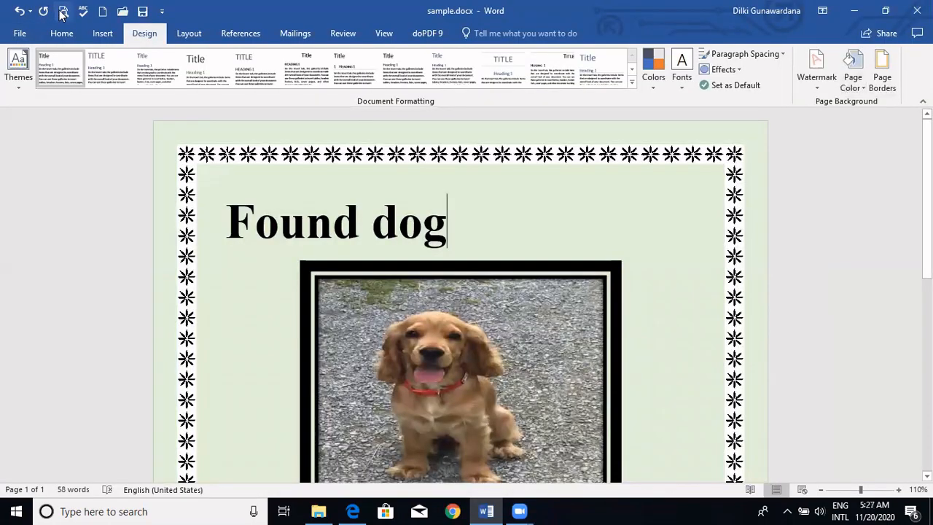
pyautogui.hotkey('ctrl', 'p')
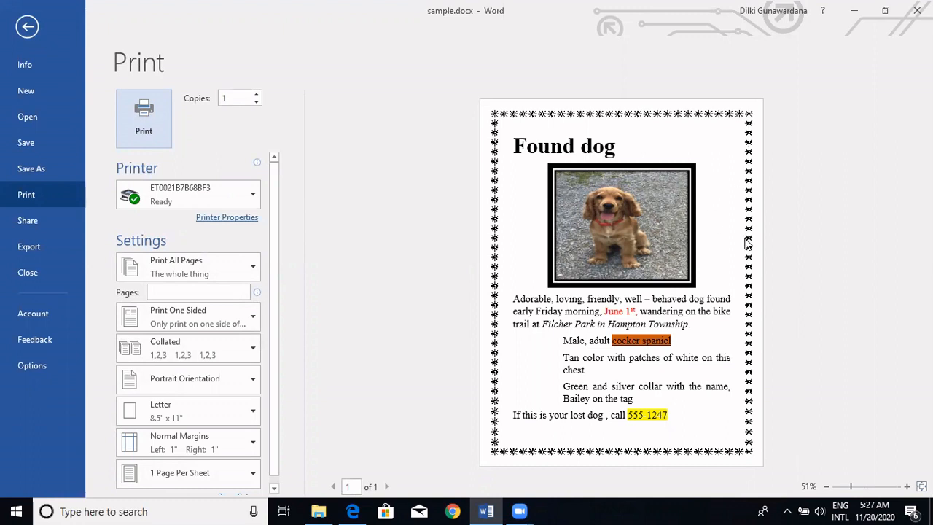
pyautogui.click(27, 27)
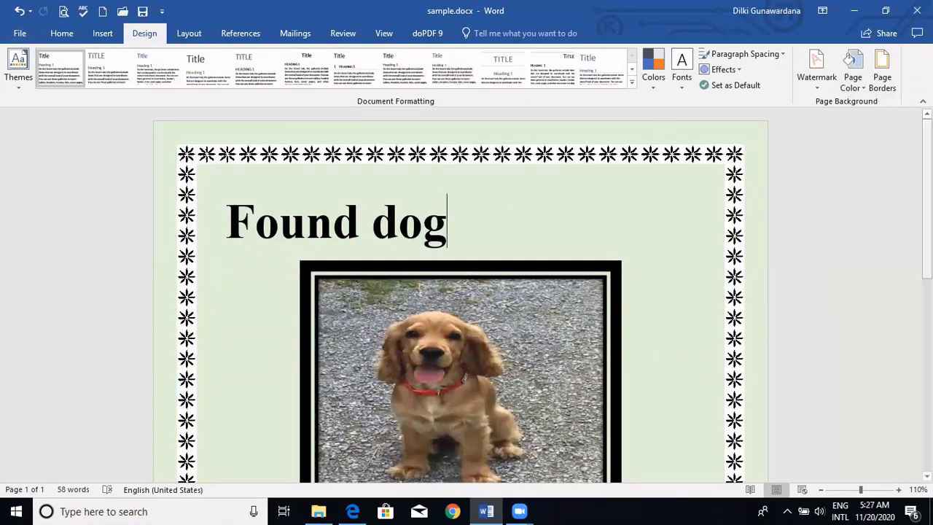
# - Format the three dog description paragraphs, from "Male, adult cocker spaniel" to "Bailey on the tag", as a bulleted list
pyautogui.scroll(-2, 908, 154)
pyautogui.scroll(-8, 427, 410)
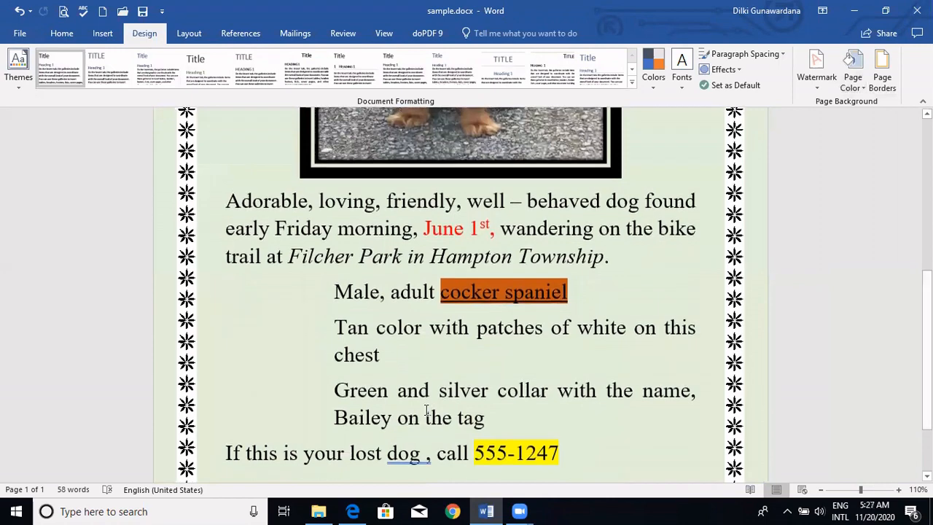
pyautogui.moveTo(487, 424); pyautogui.dragTo(316, 293)
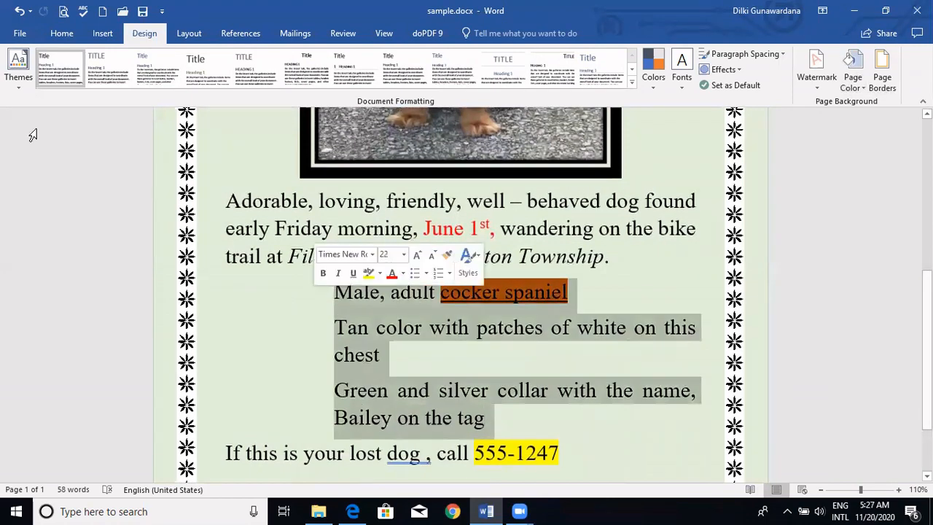
pyautogui.click(62, 34)
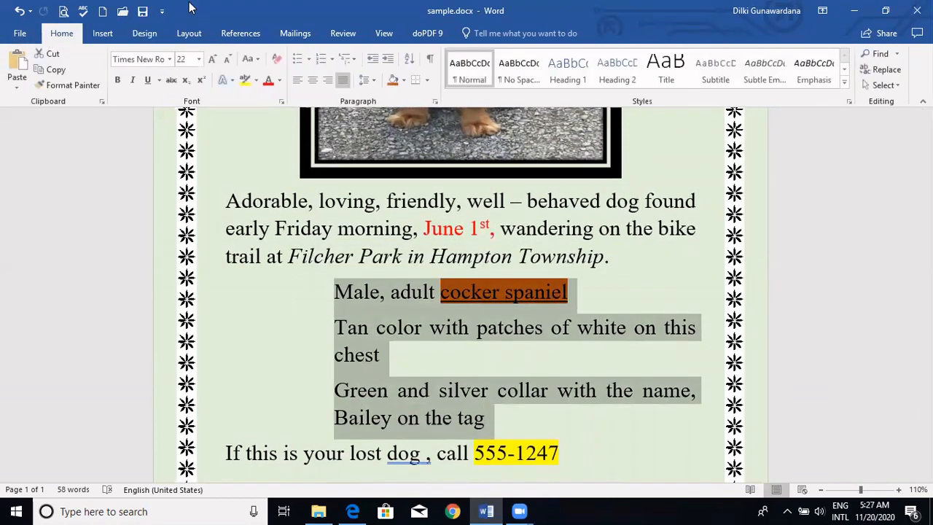
pyautogui.click(295, 60)
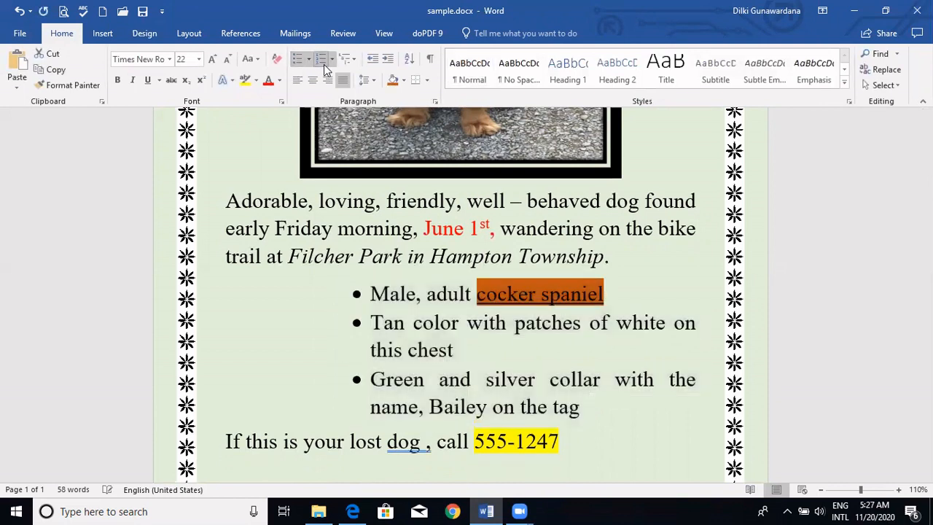
pyautogui.click(323, 62)
pyautogui.click(300, 63)
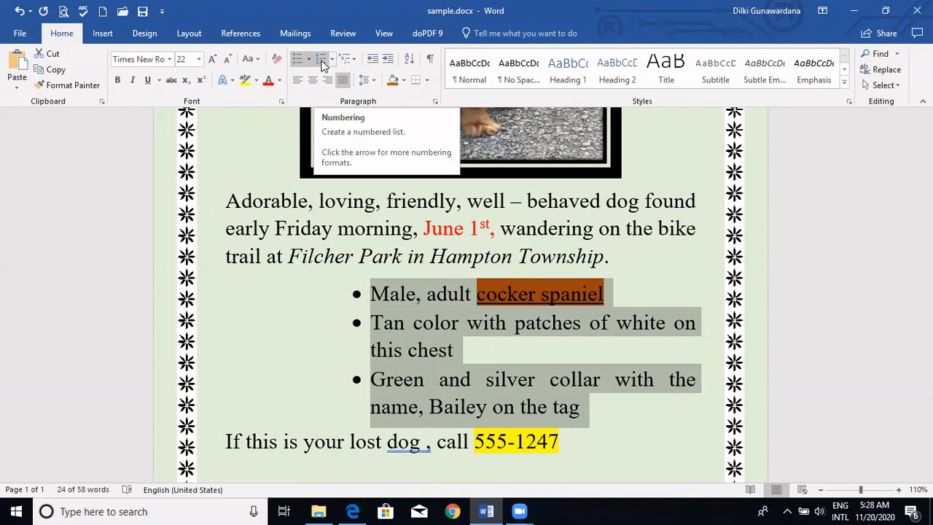
pyautogui.click(266, 312)
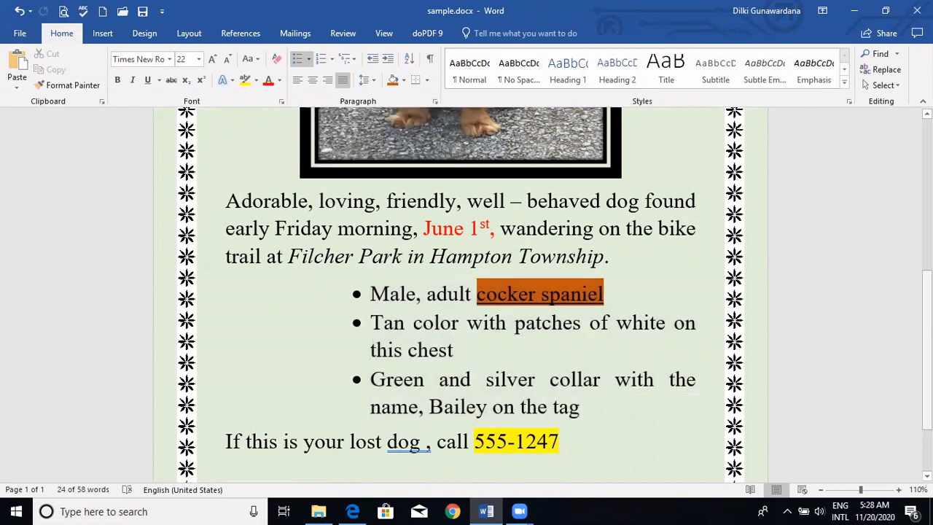
pyautogui.scroll(5, 461, 296)
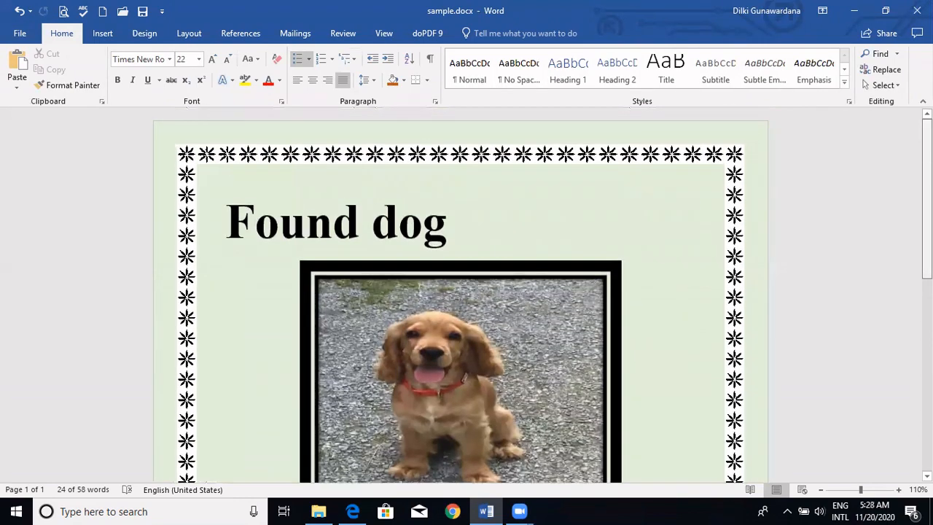
pyautogui.scroll(-5, 461, 296)
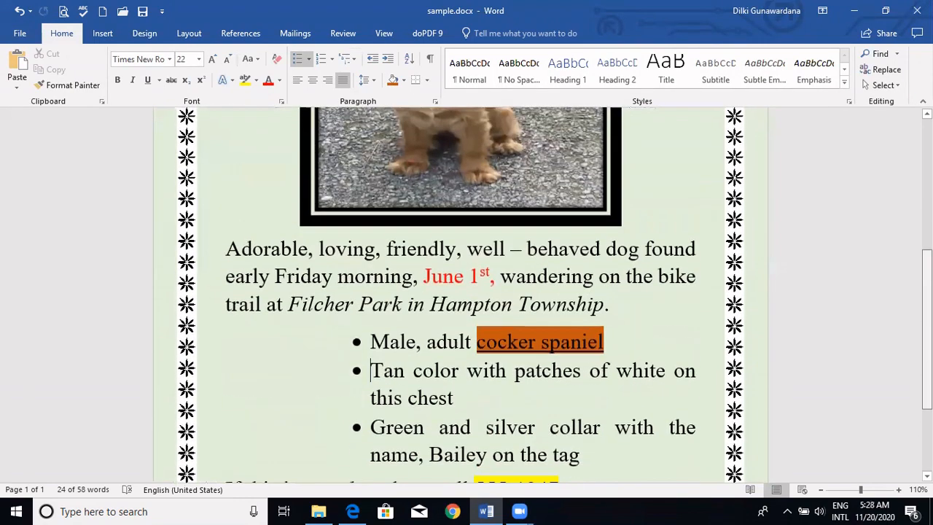
pyautogui.scroll(-1, 800, 414)
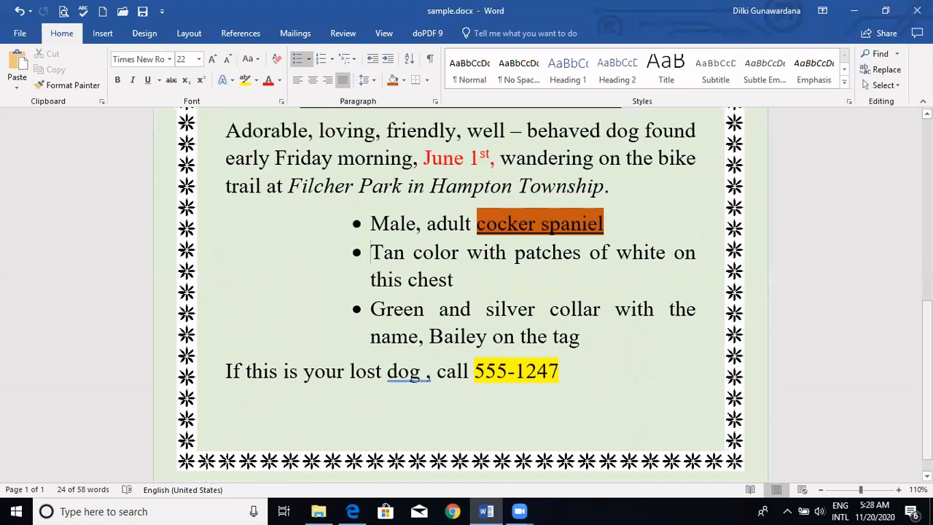